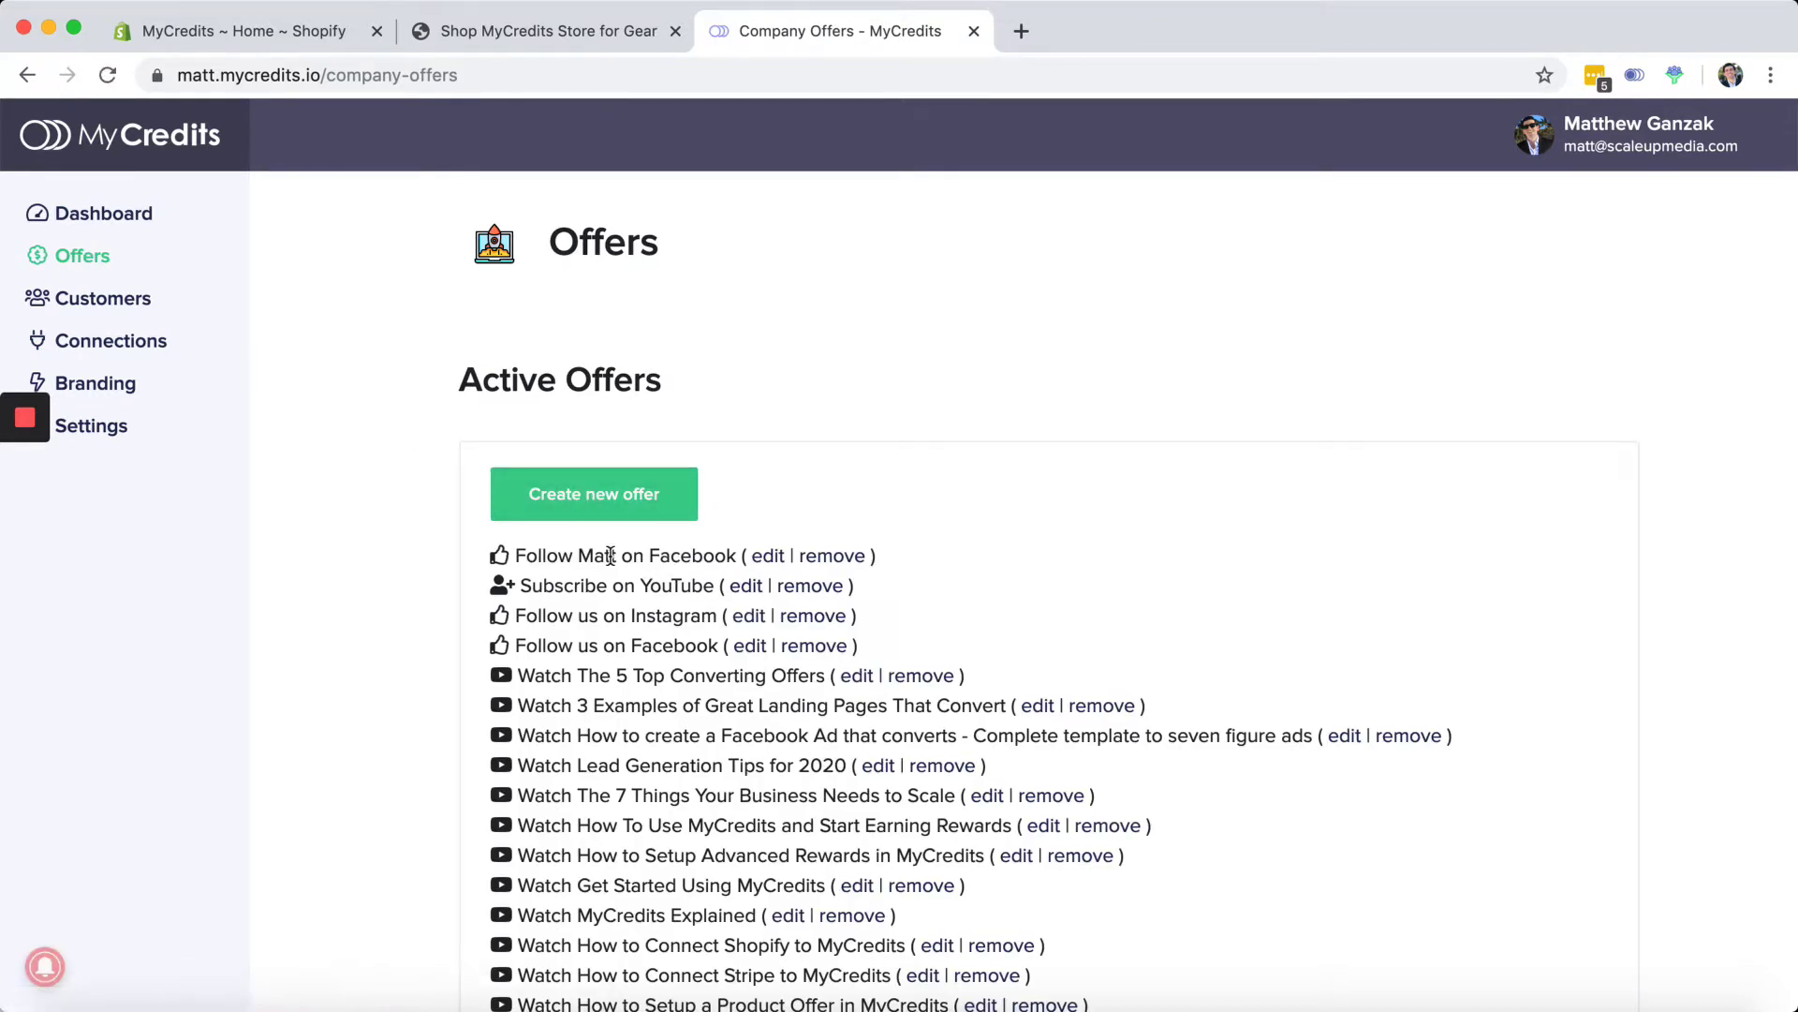
Examine the title, reward, subtitle, URL and icon fields of the new offer form, and close it without creating an offer.
scroll(609, 561, "down", 1)
scroll(610, 560, "up", 1)
left_click(599, 514)
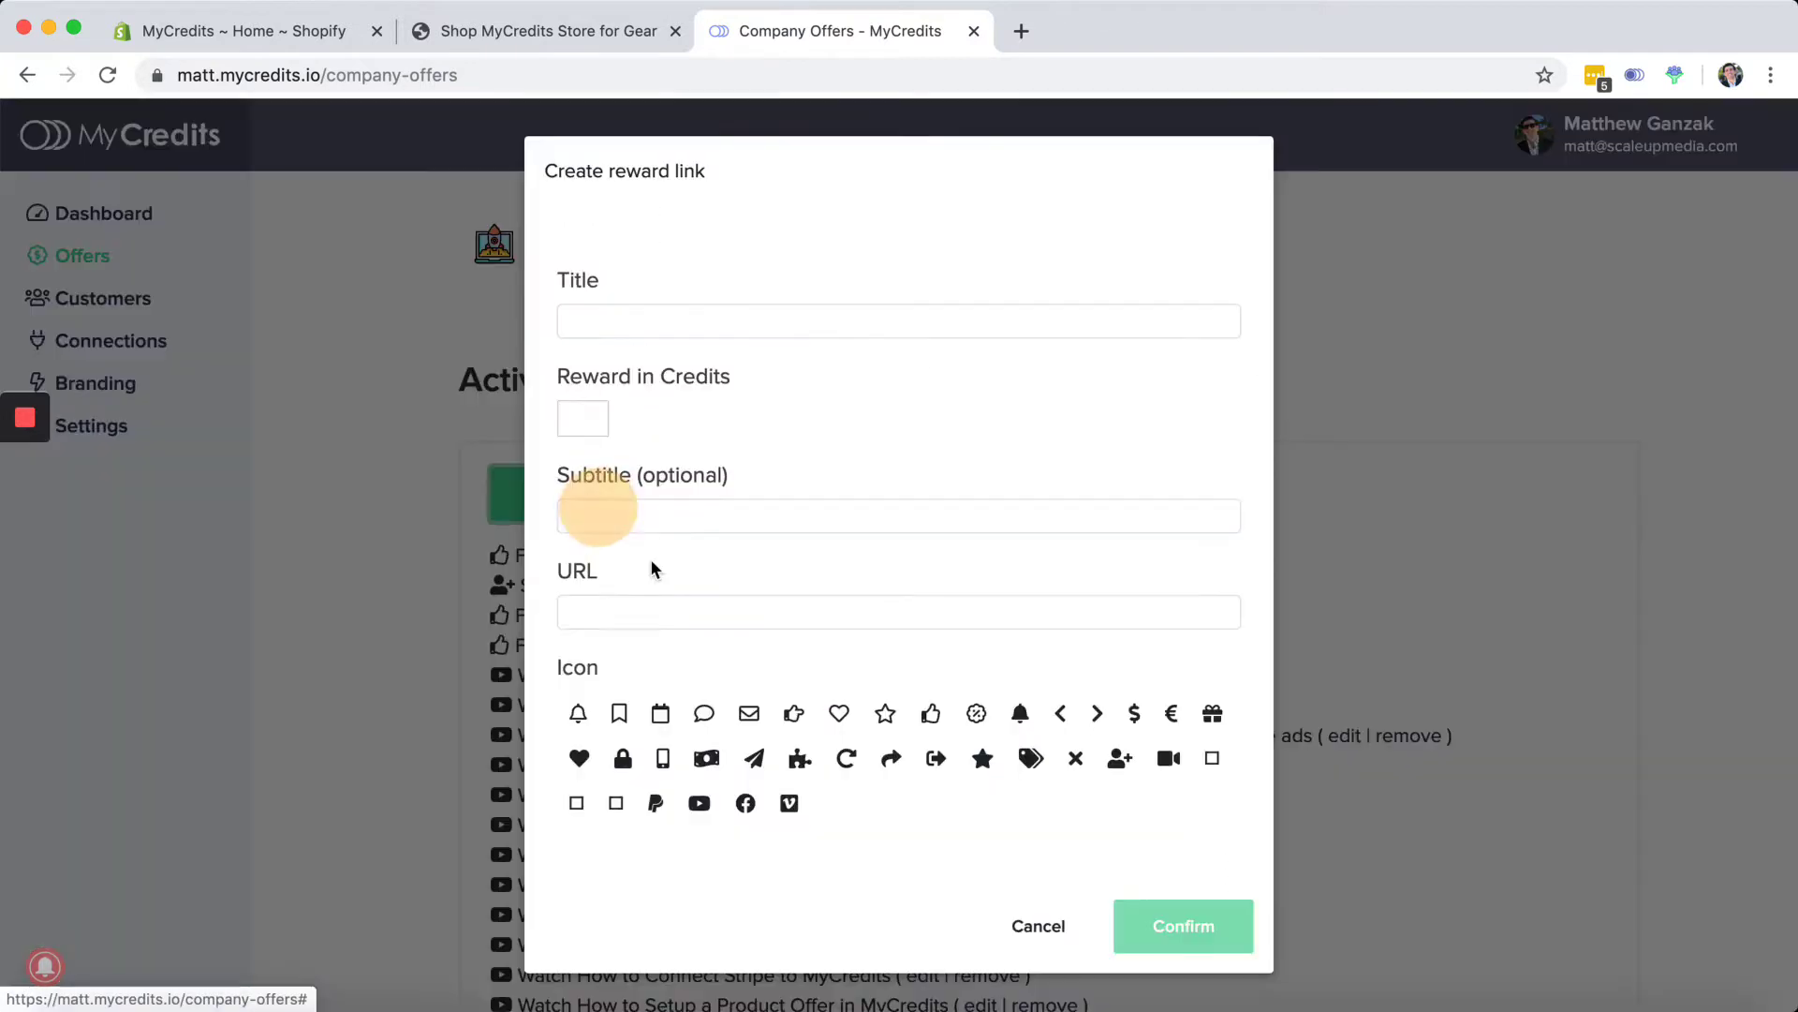
left_click(607, 314)
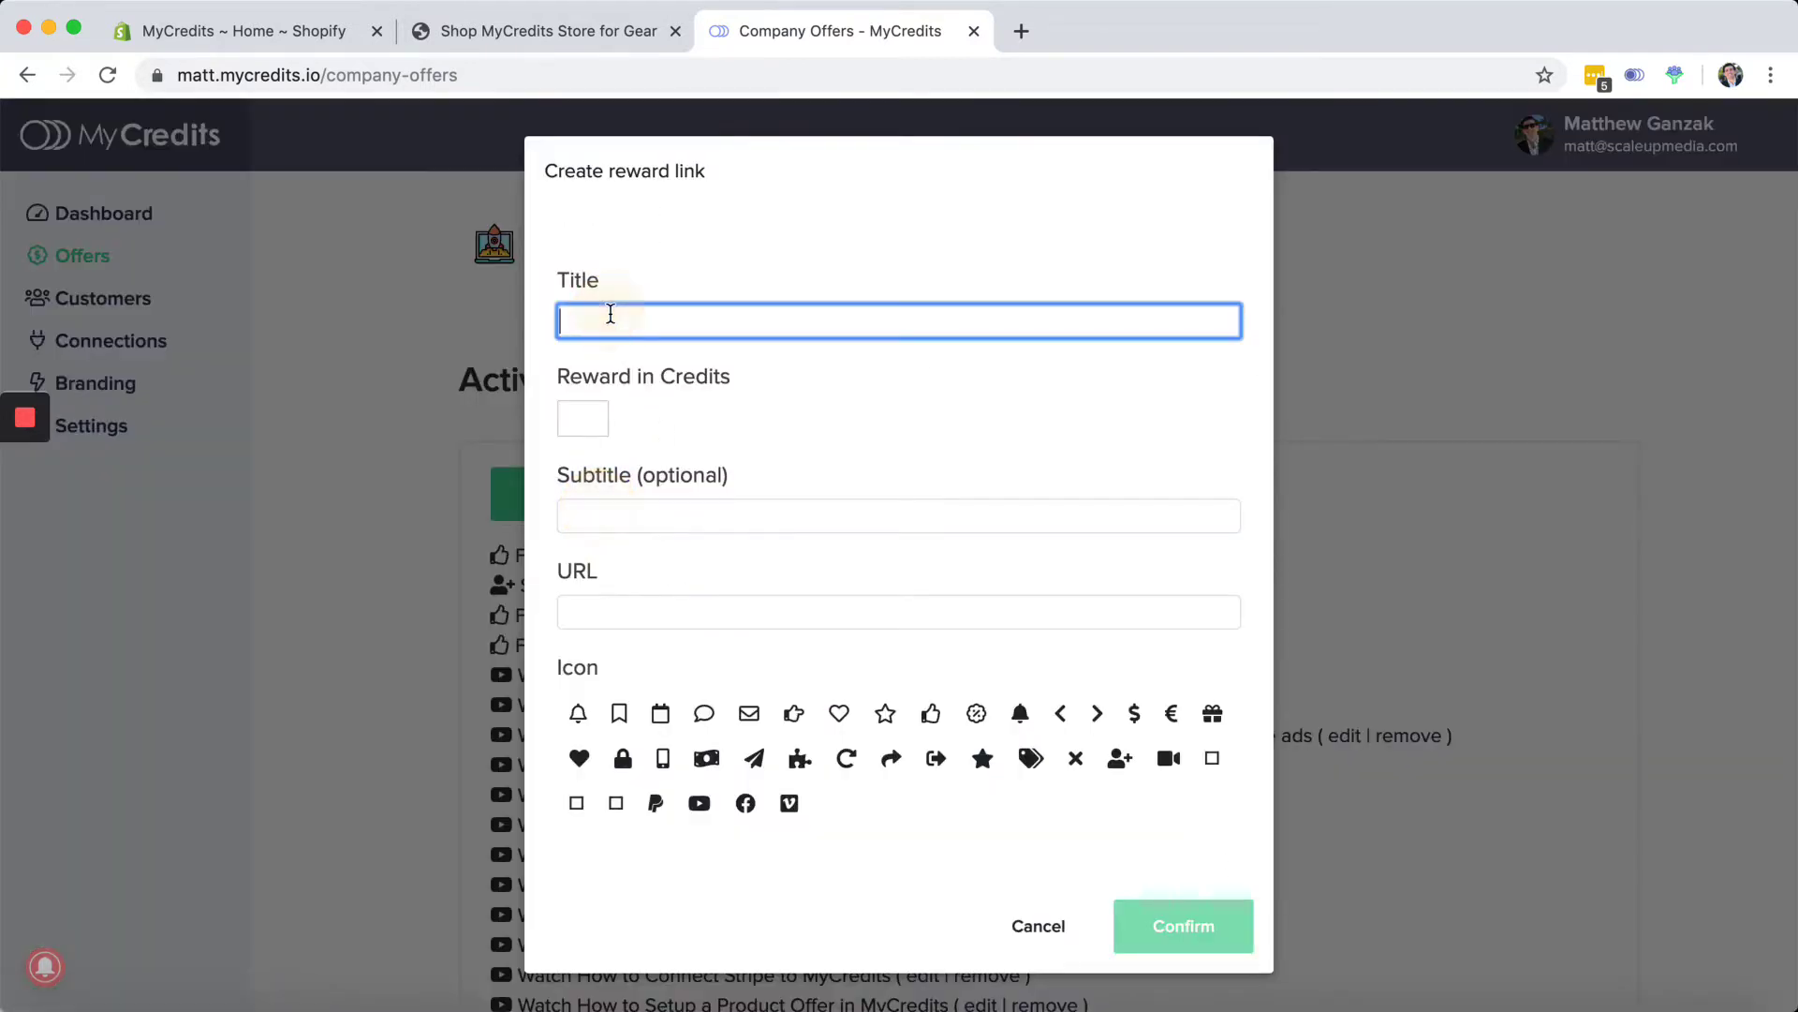
left_click(582, 412)
left_click(596, 530)
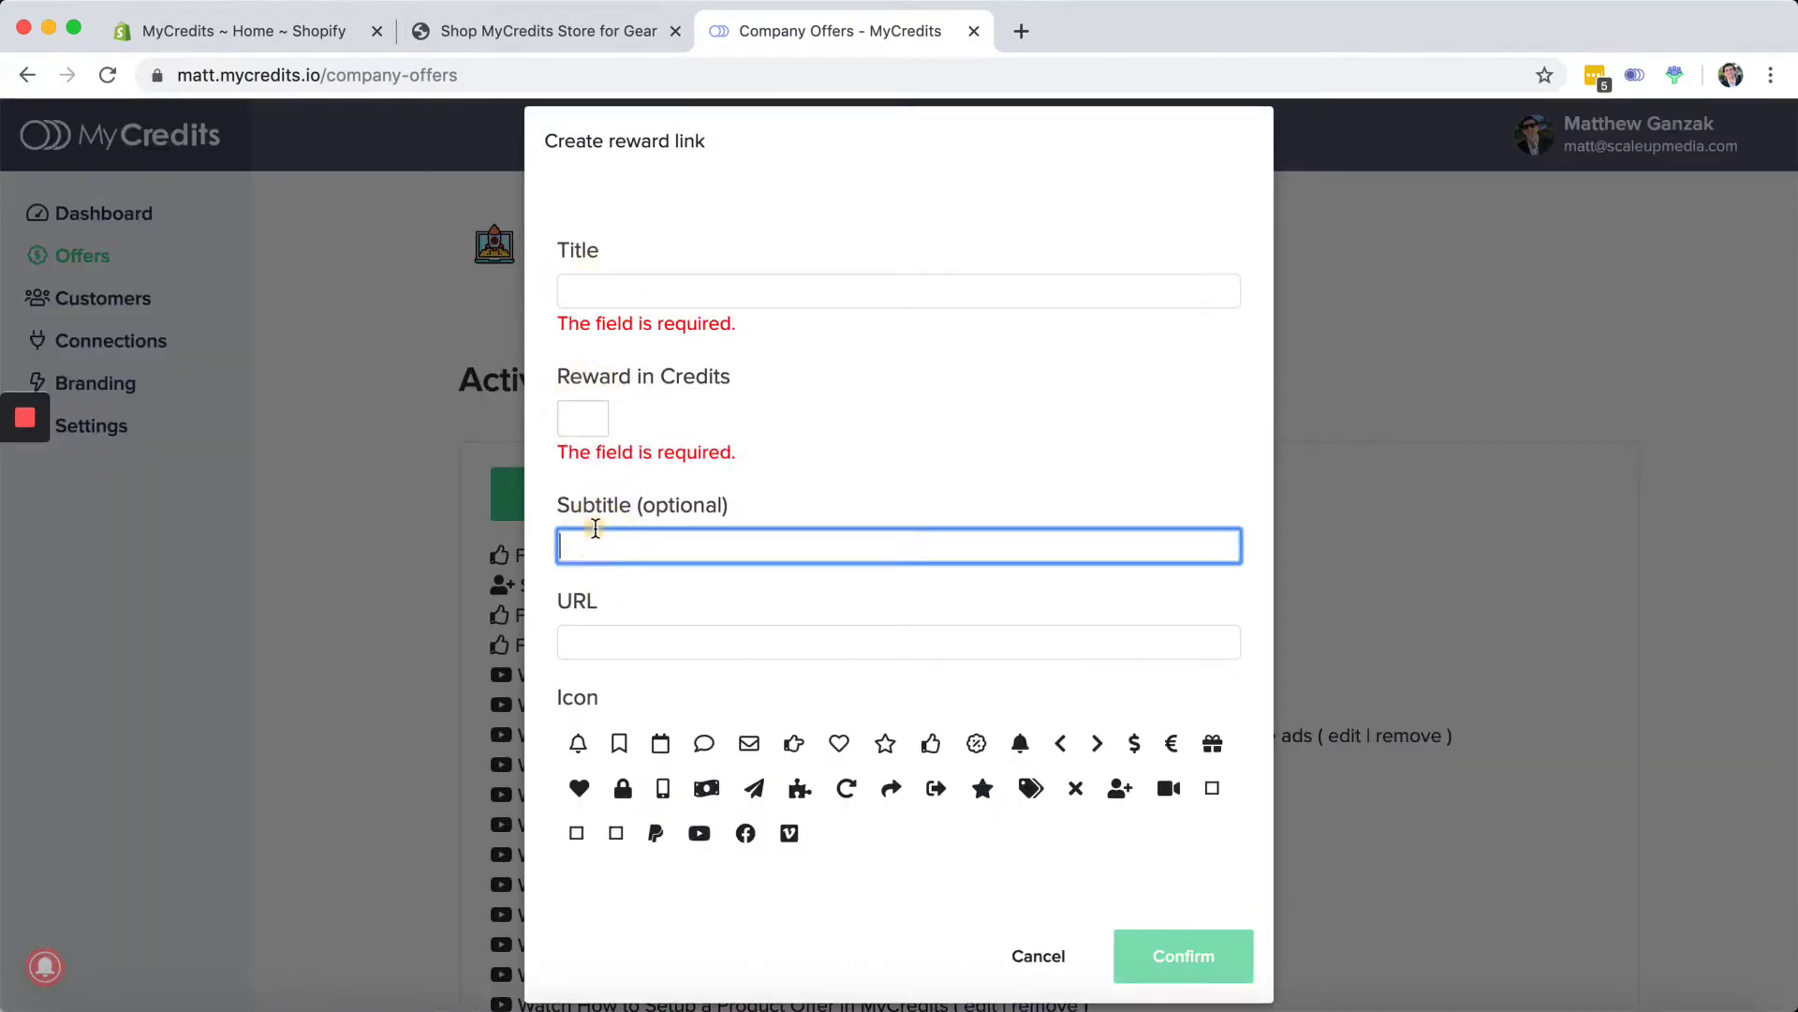
left_click(586, 638)
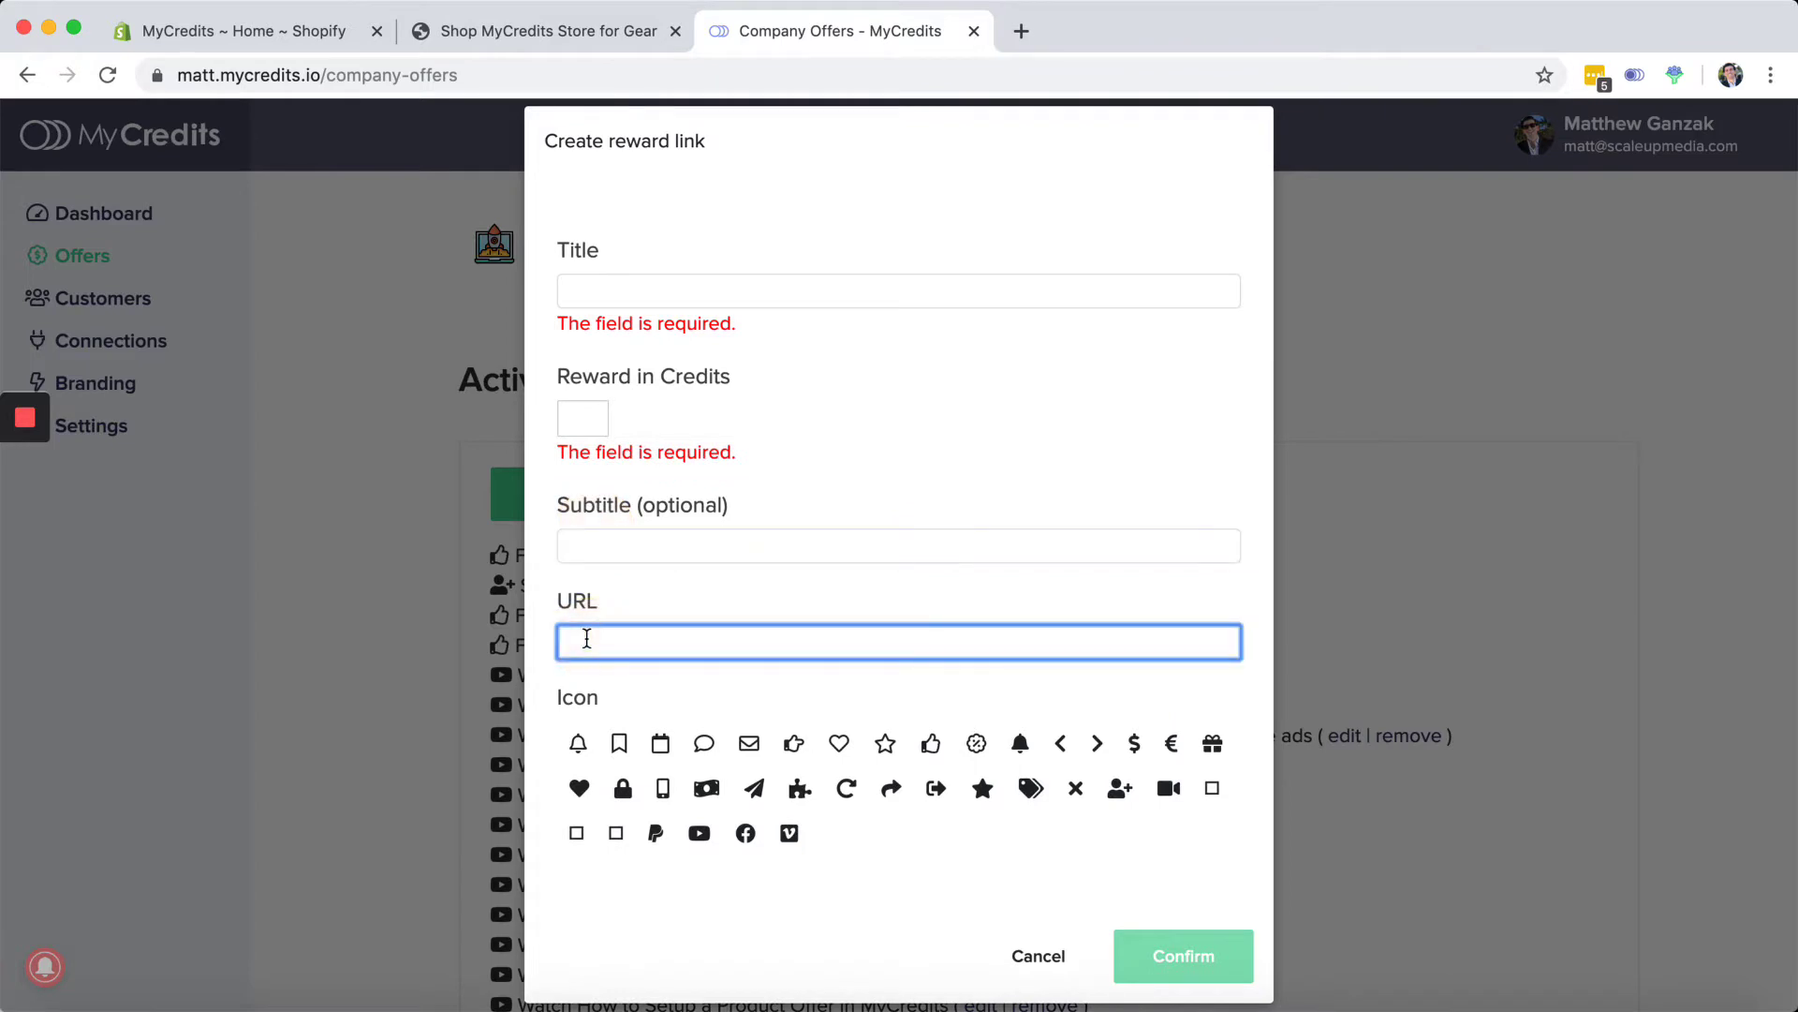
left_click(1038, 956)
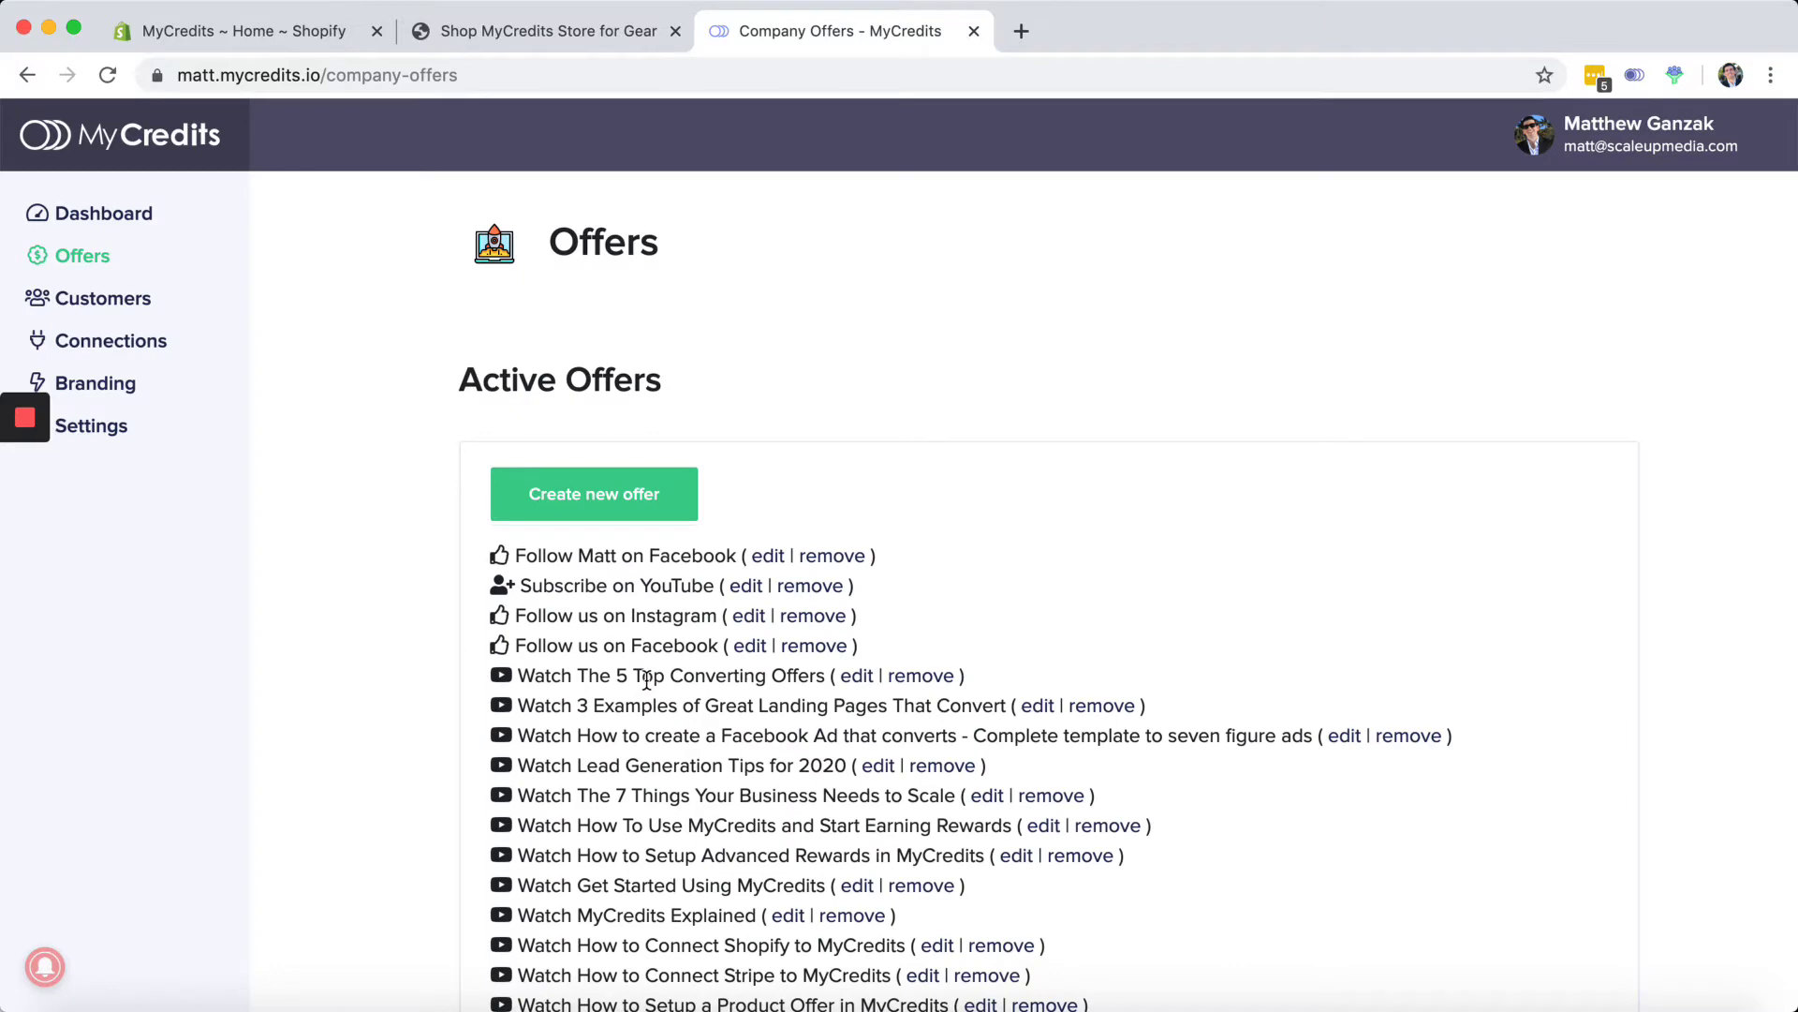
Look through the customer list with its balances, last activity and active status.
left_click(137, 301)
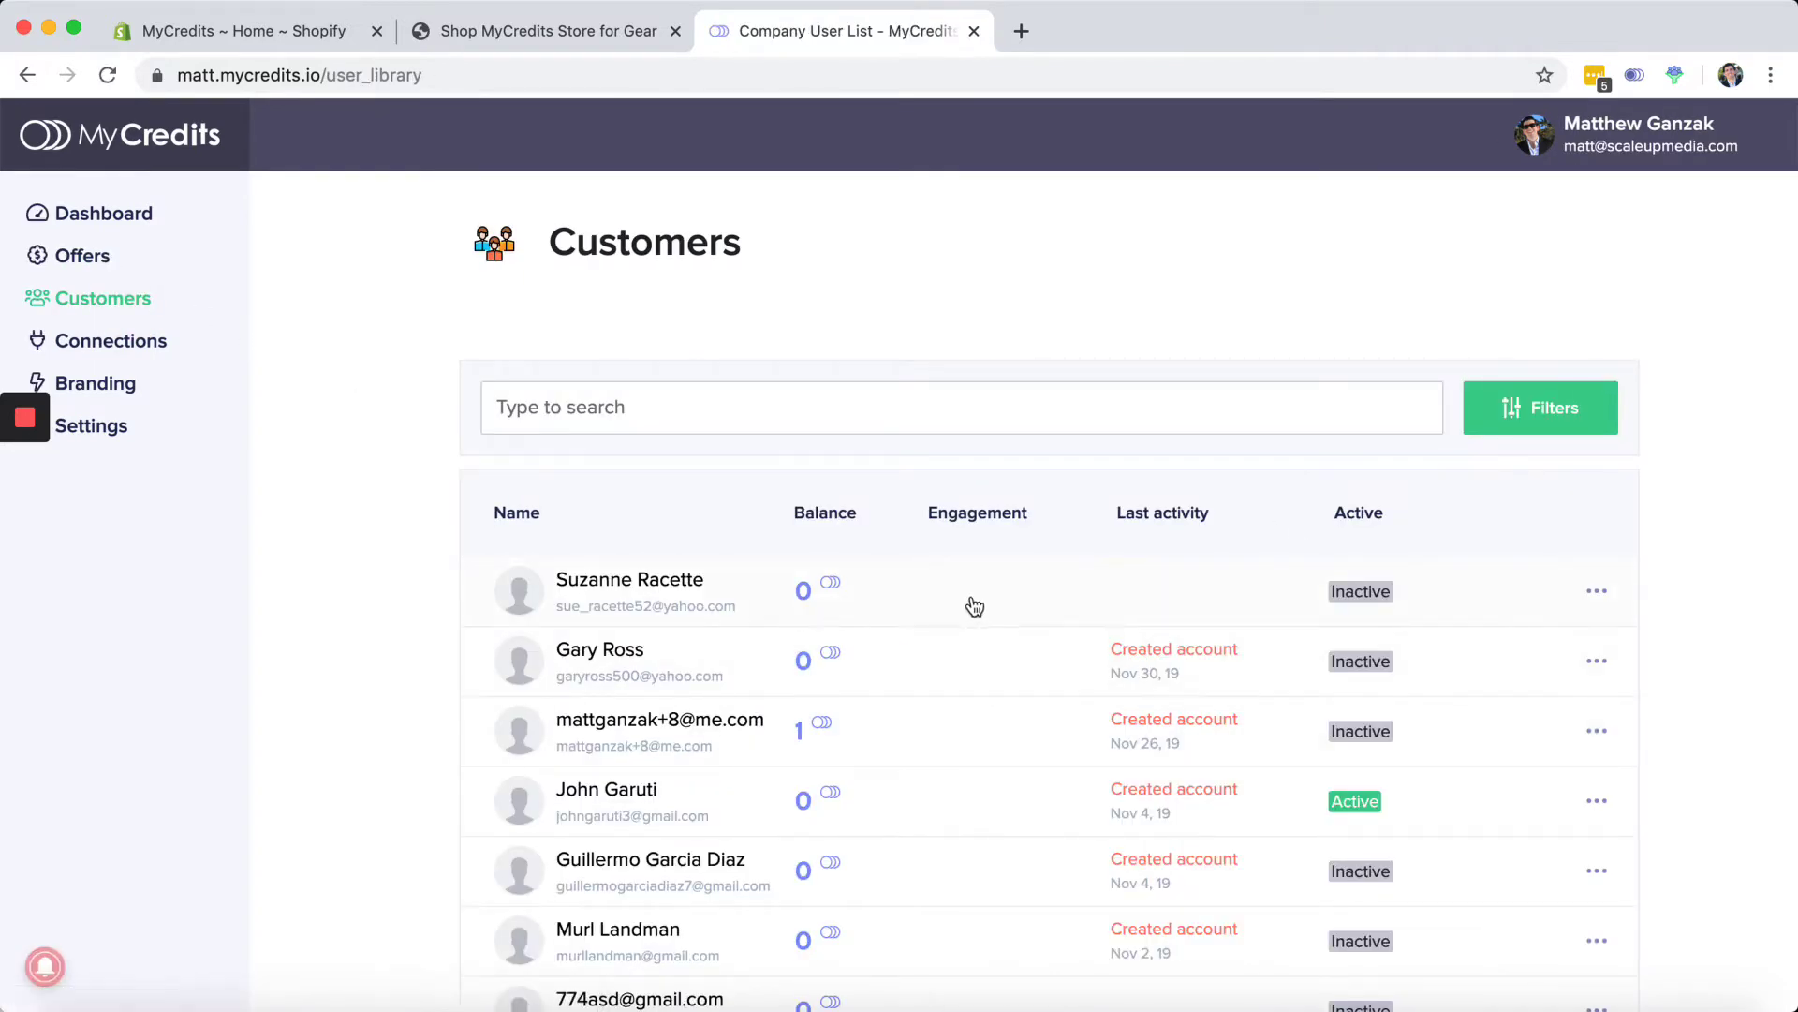
scroll(956, 783, "down", 5)
scroll(957, 785, "up", 5)
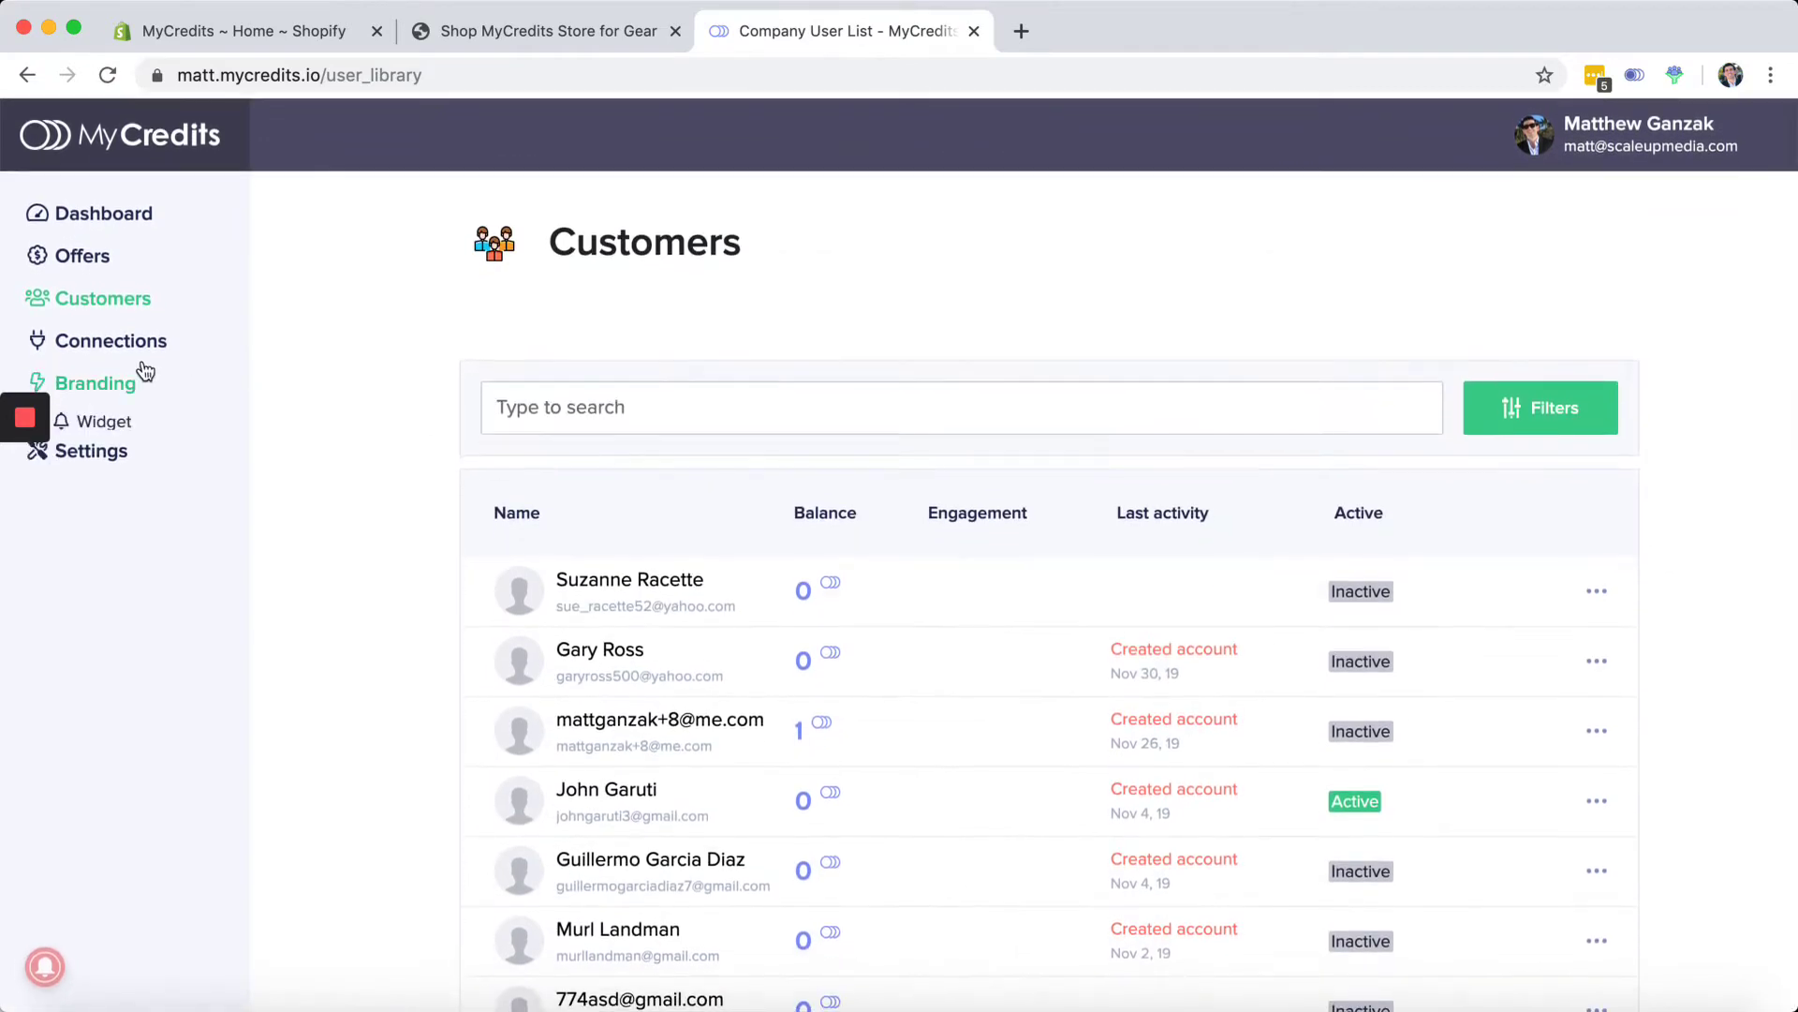
In the Shopify connection's coupon settings, add a coupon that exchanges 20 credits for $11.
left_click(103, 349)
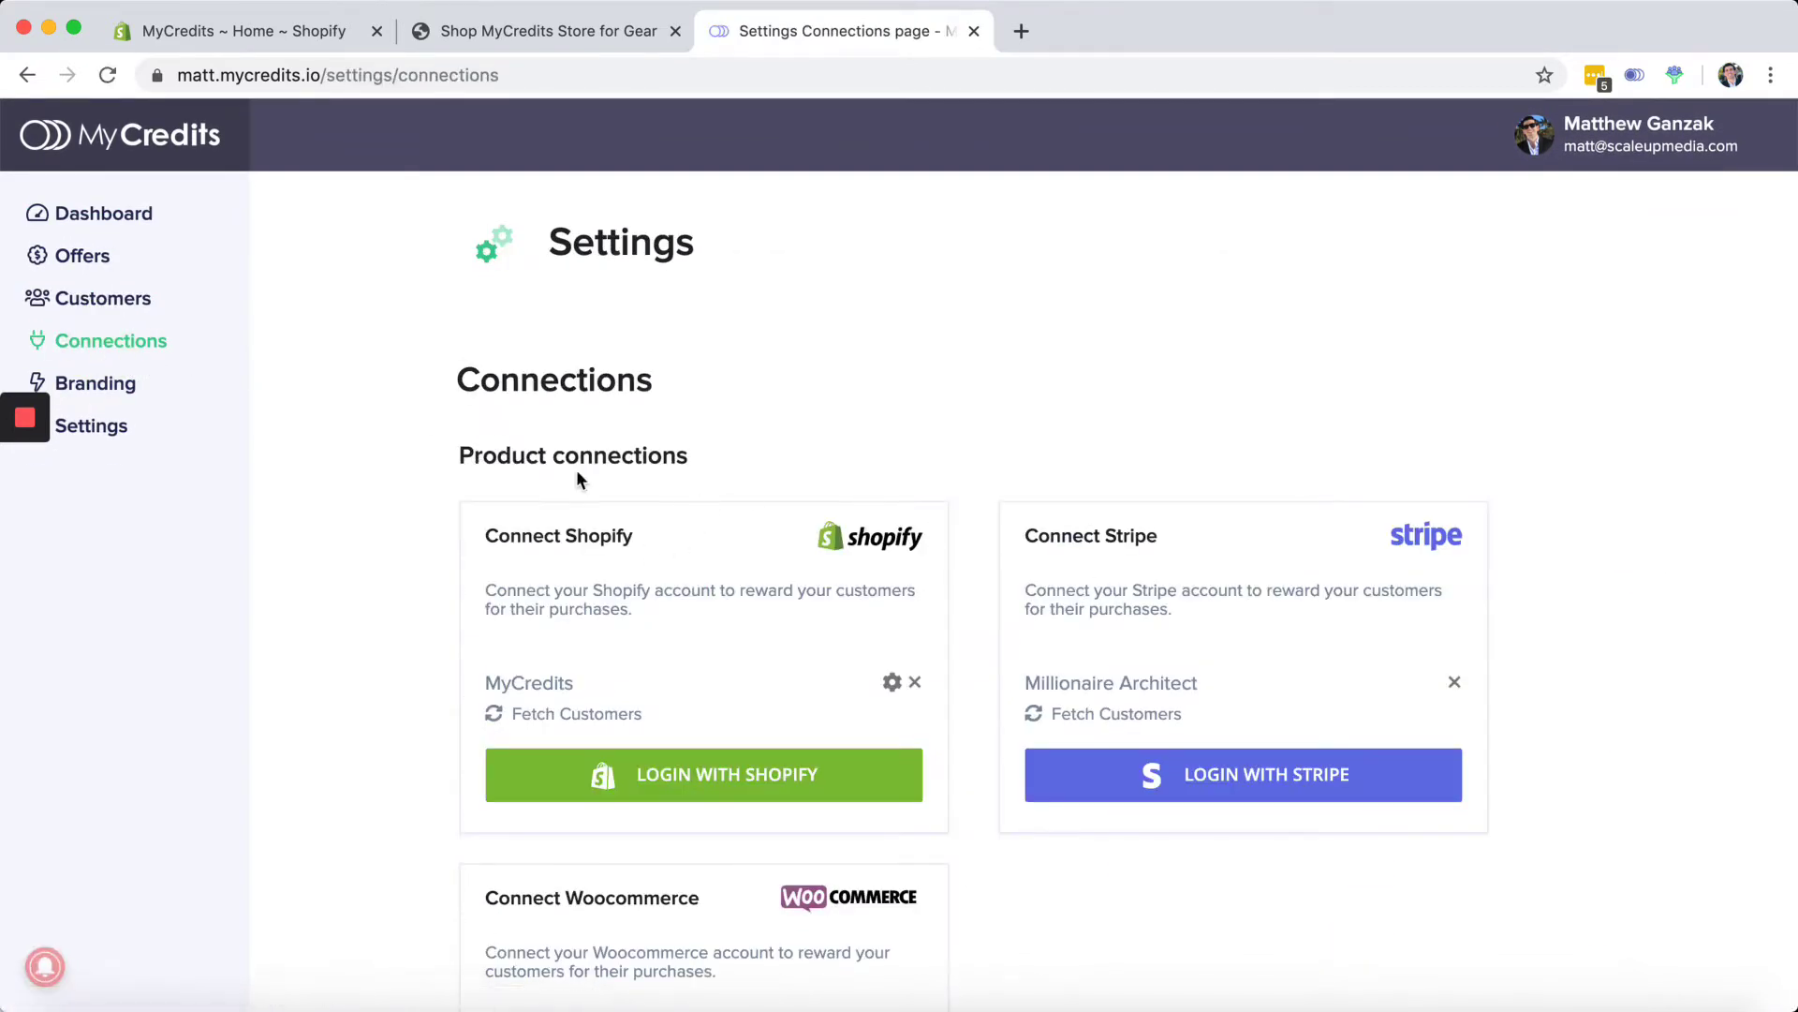
scroll(590, 478, "down", 3)
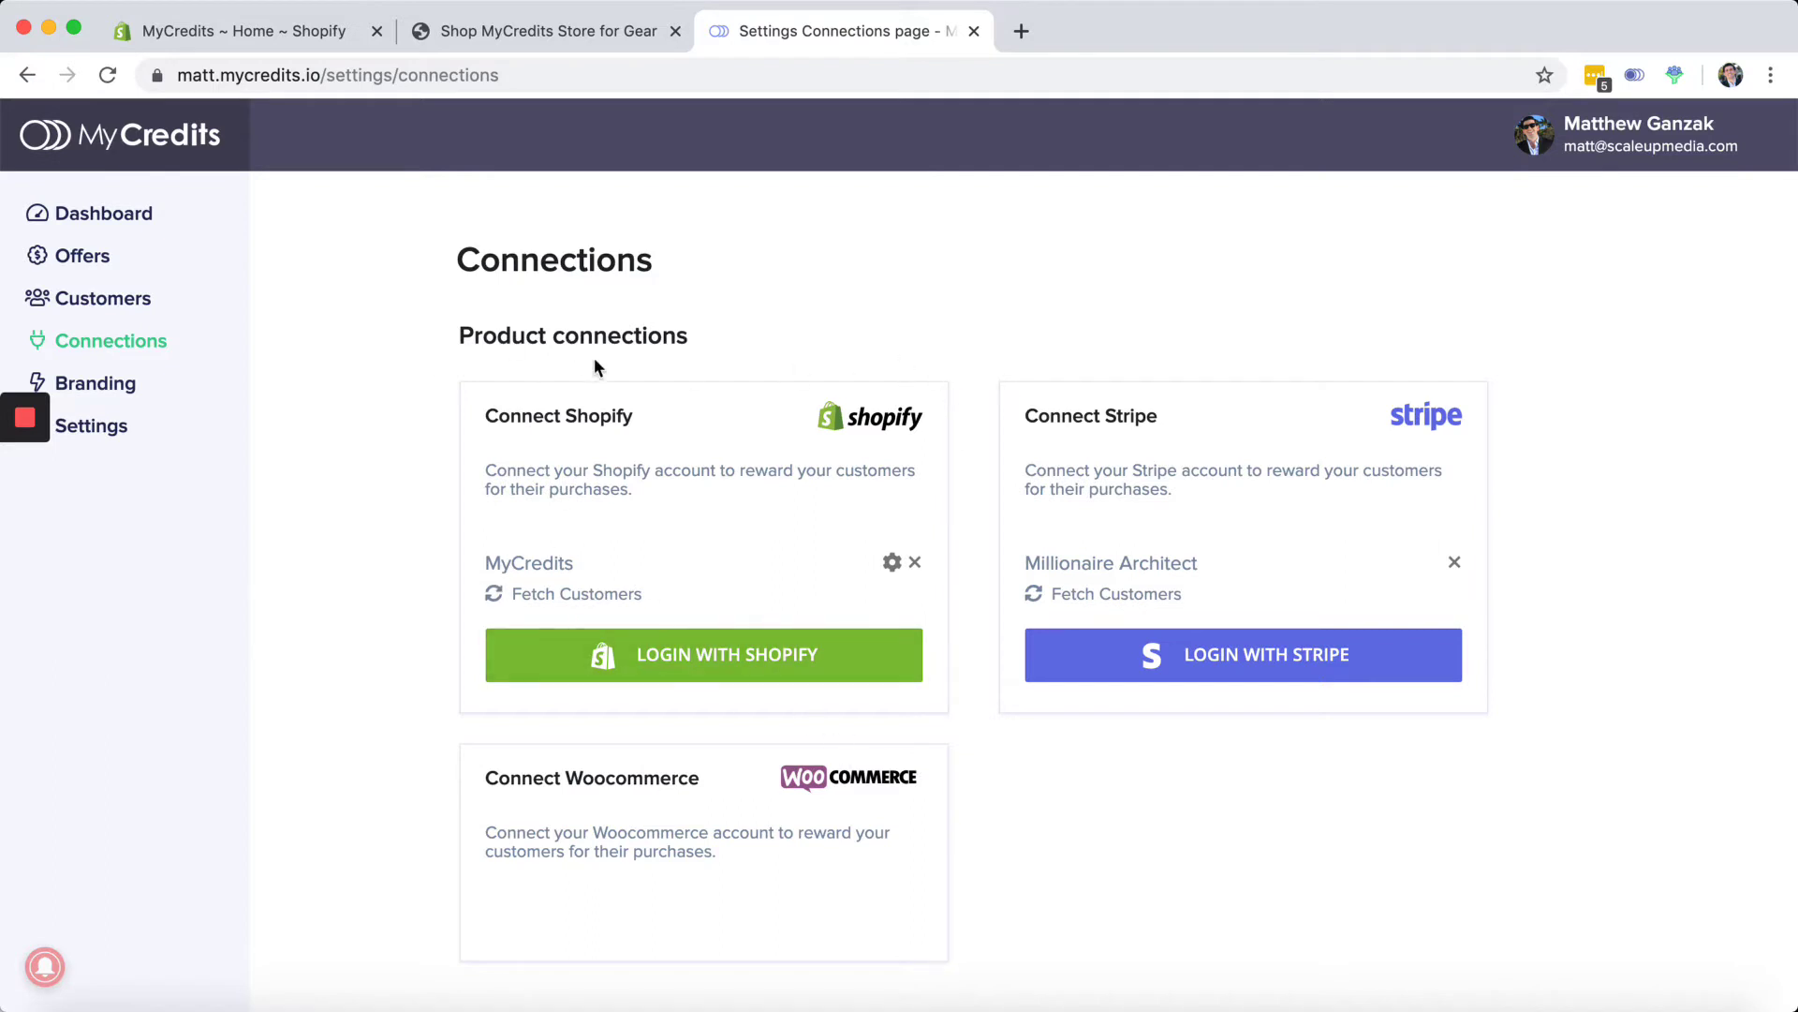
left_click(893, 563)
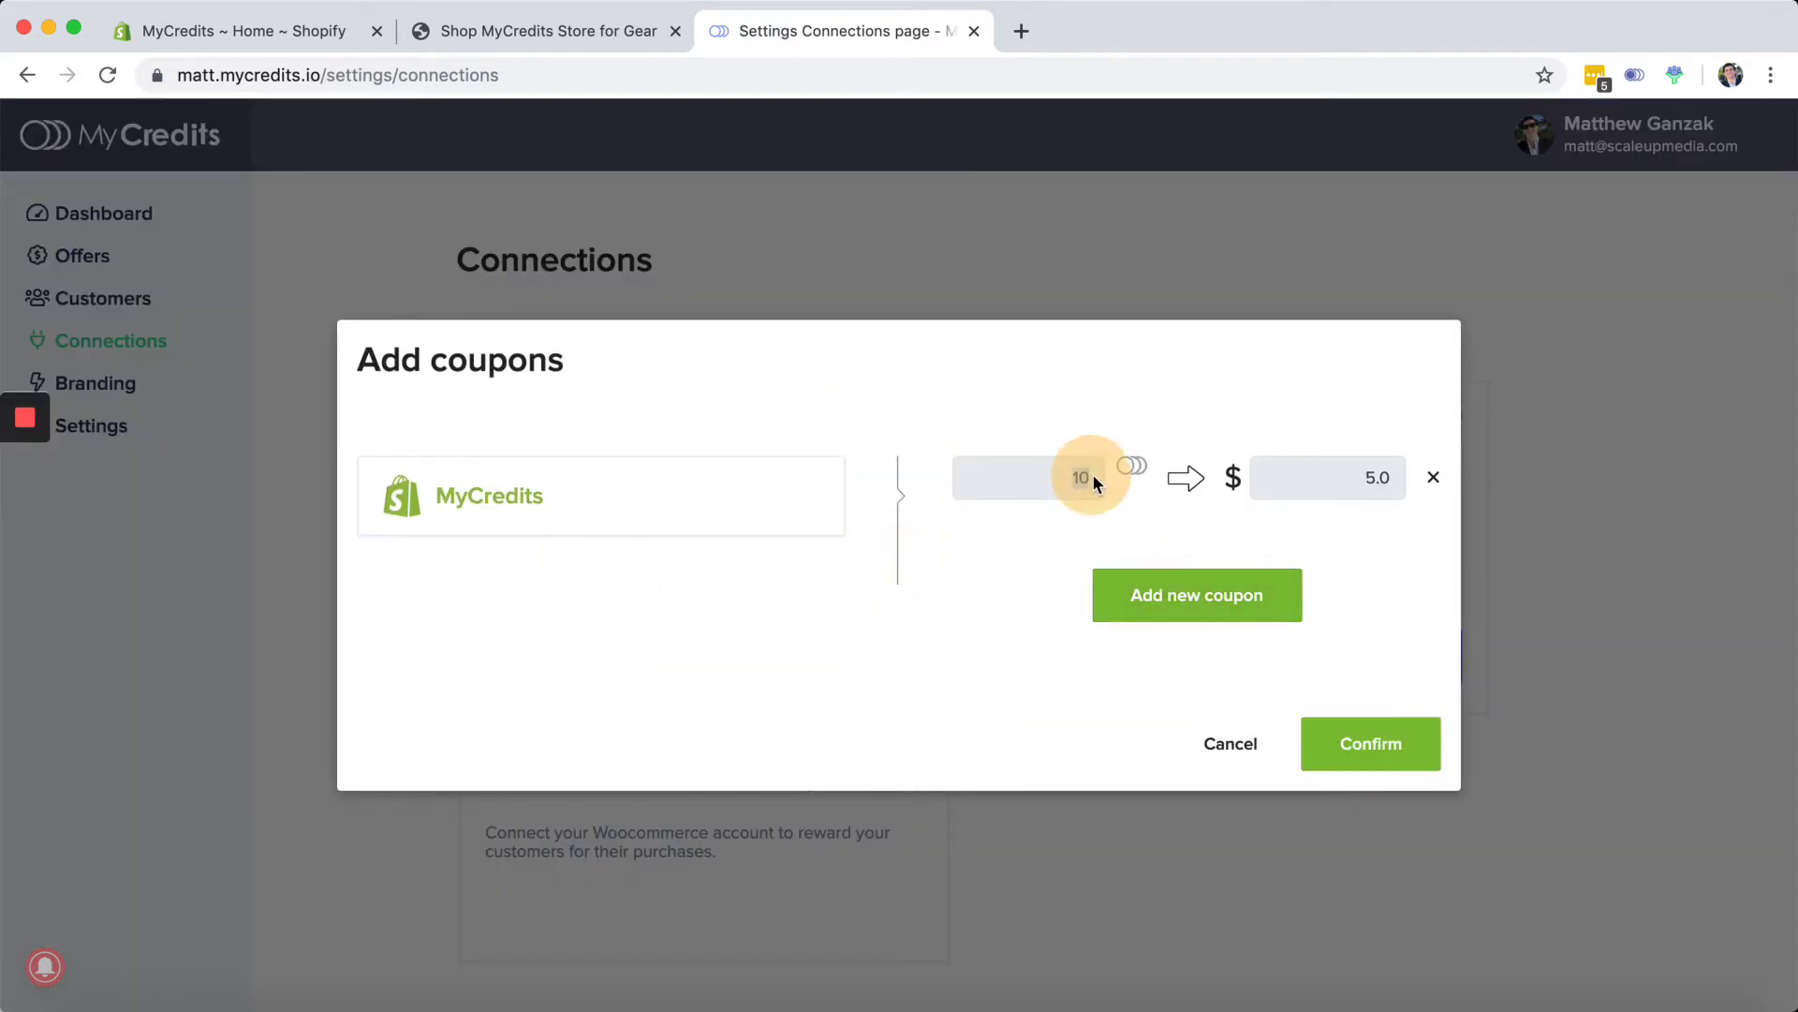
left_click(1212, 601)
left_click(1077, 523)
key("BackSpace")
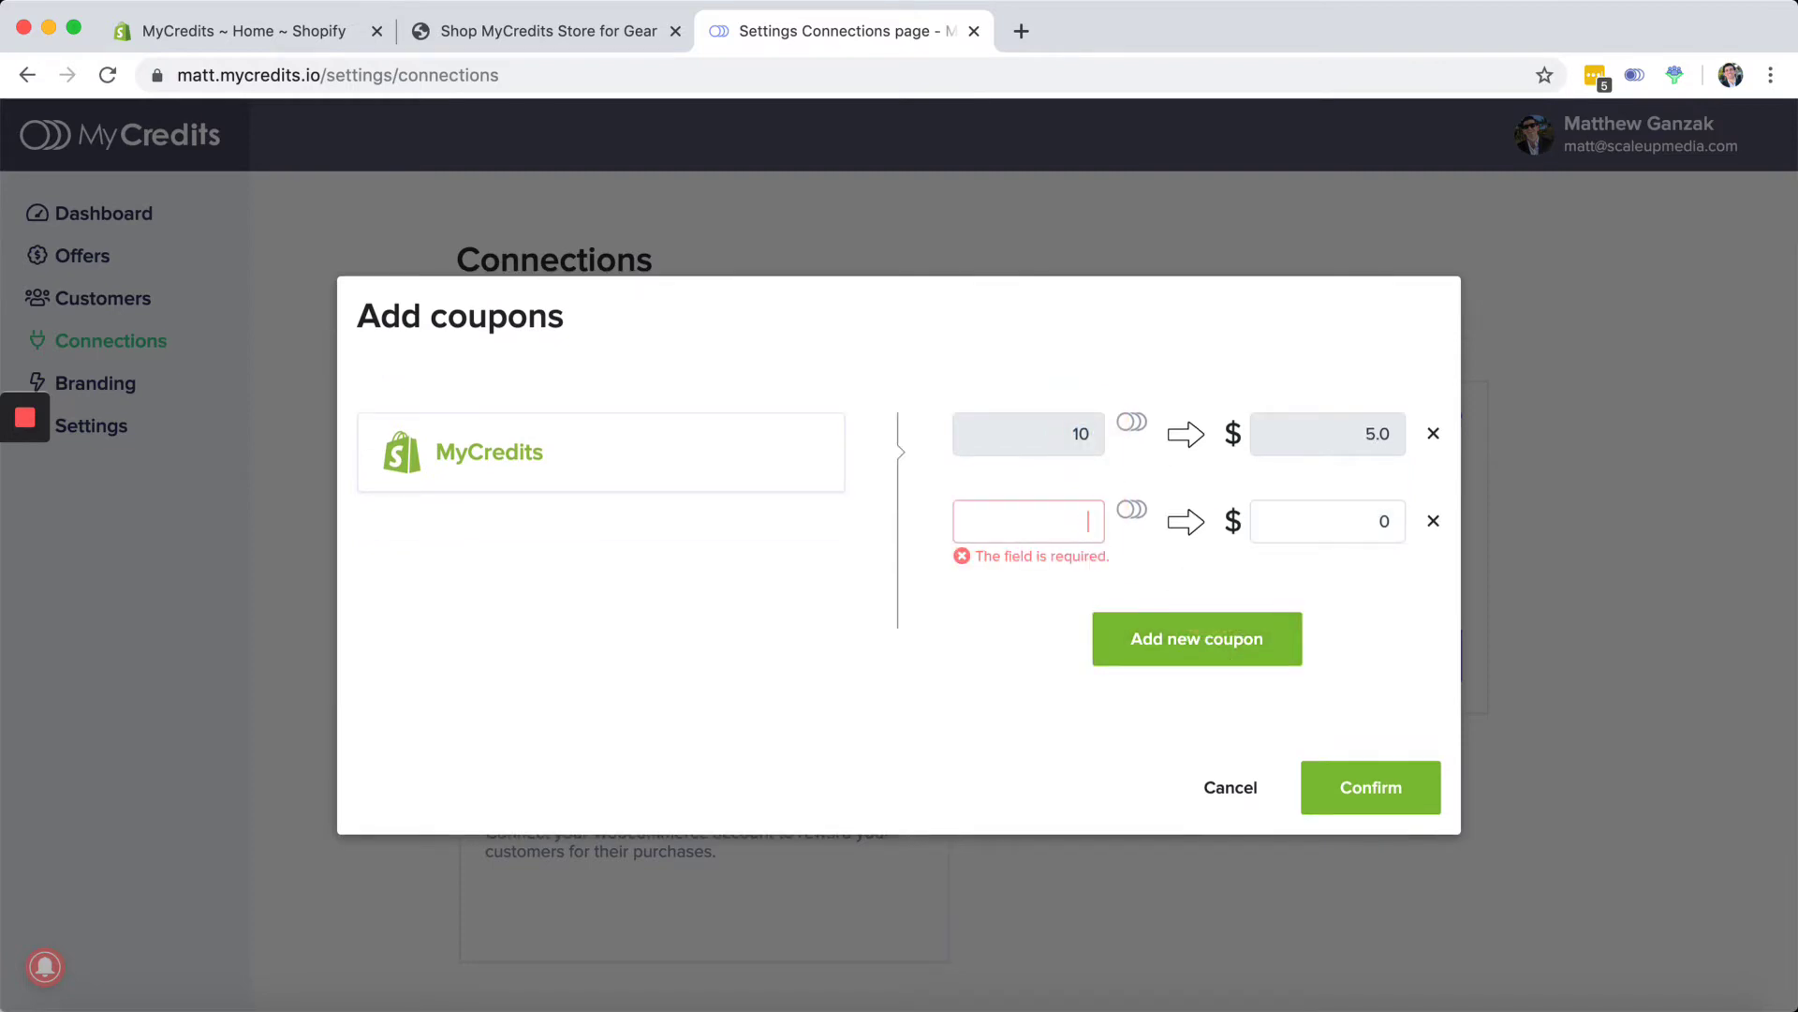
type("20")
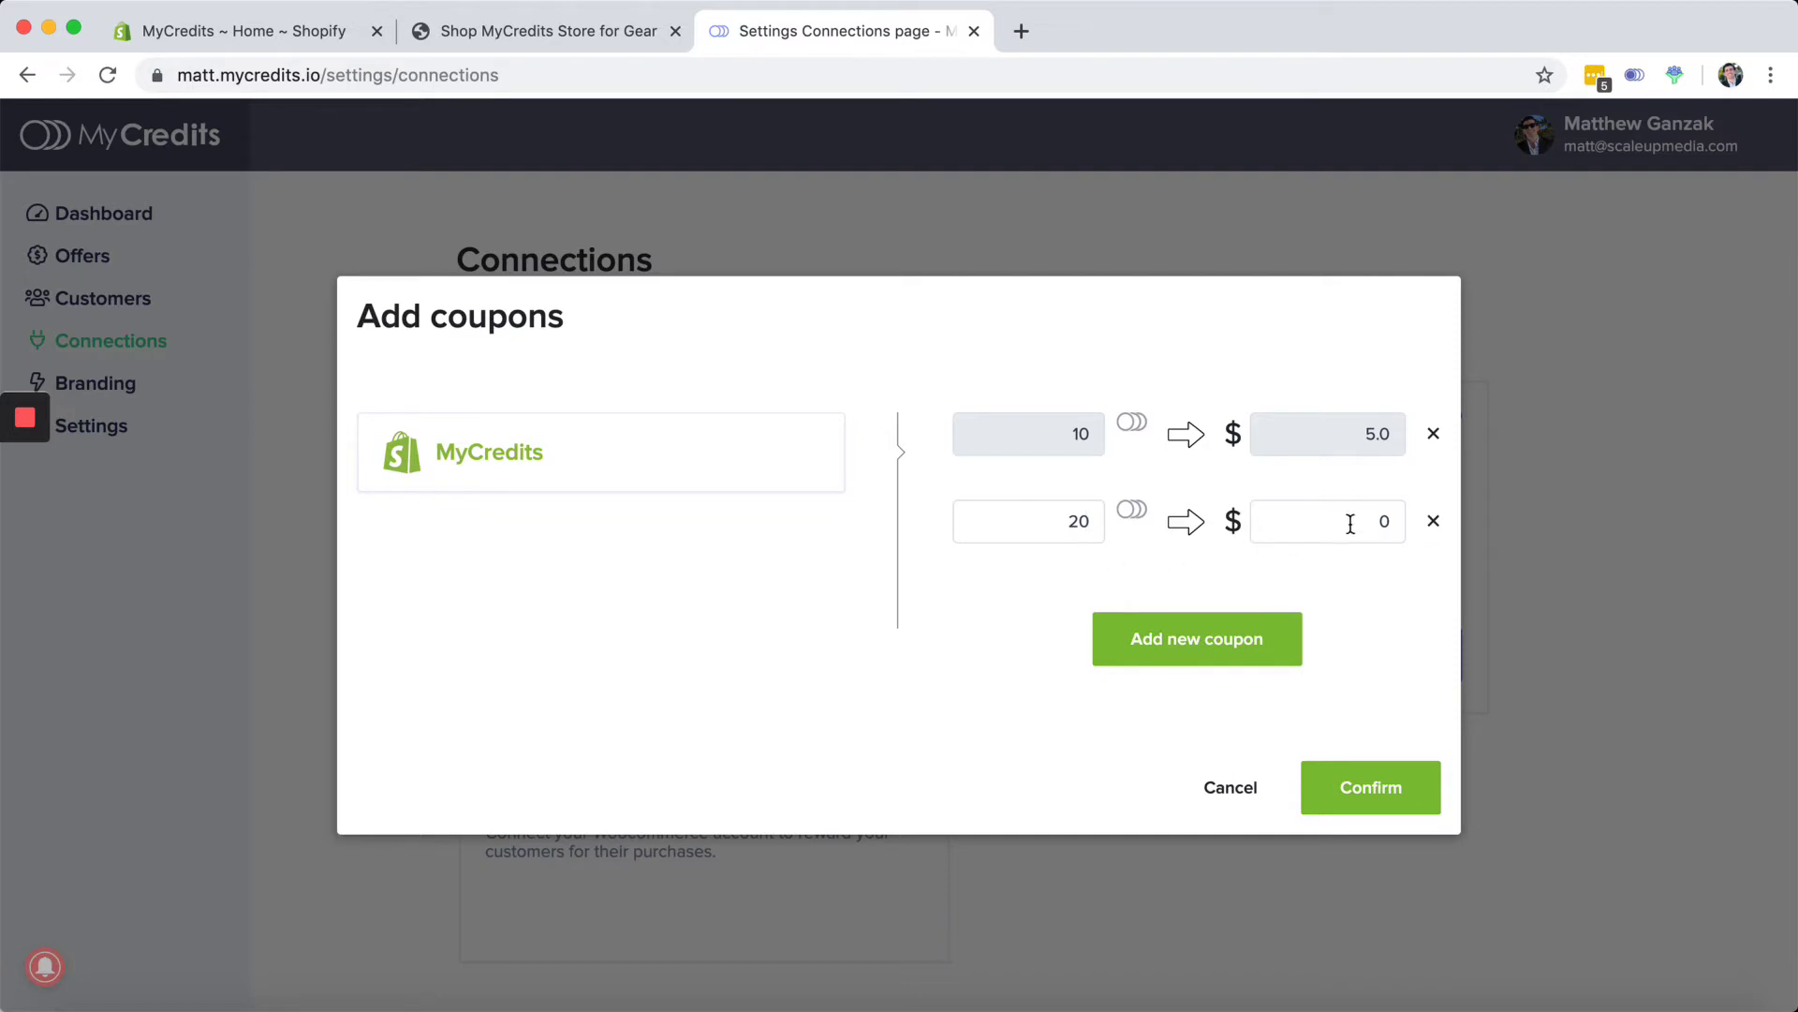
double_click(1386, 521)
type("11")
Add another Shopify coupon row and set its cost to 50 credits.
left_click(1234, 639)
double_click(1094, 565)
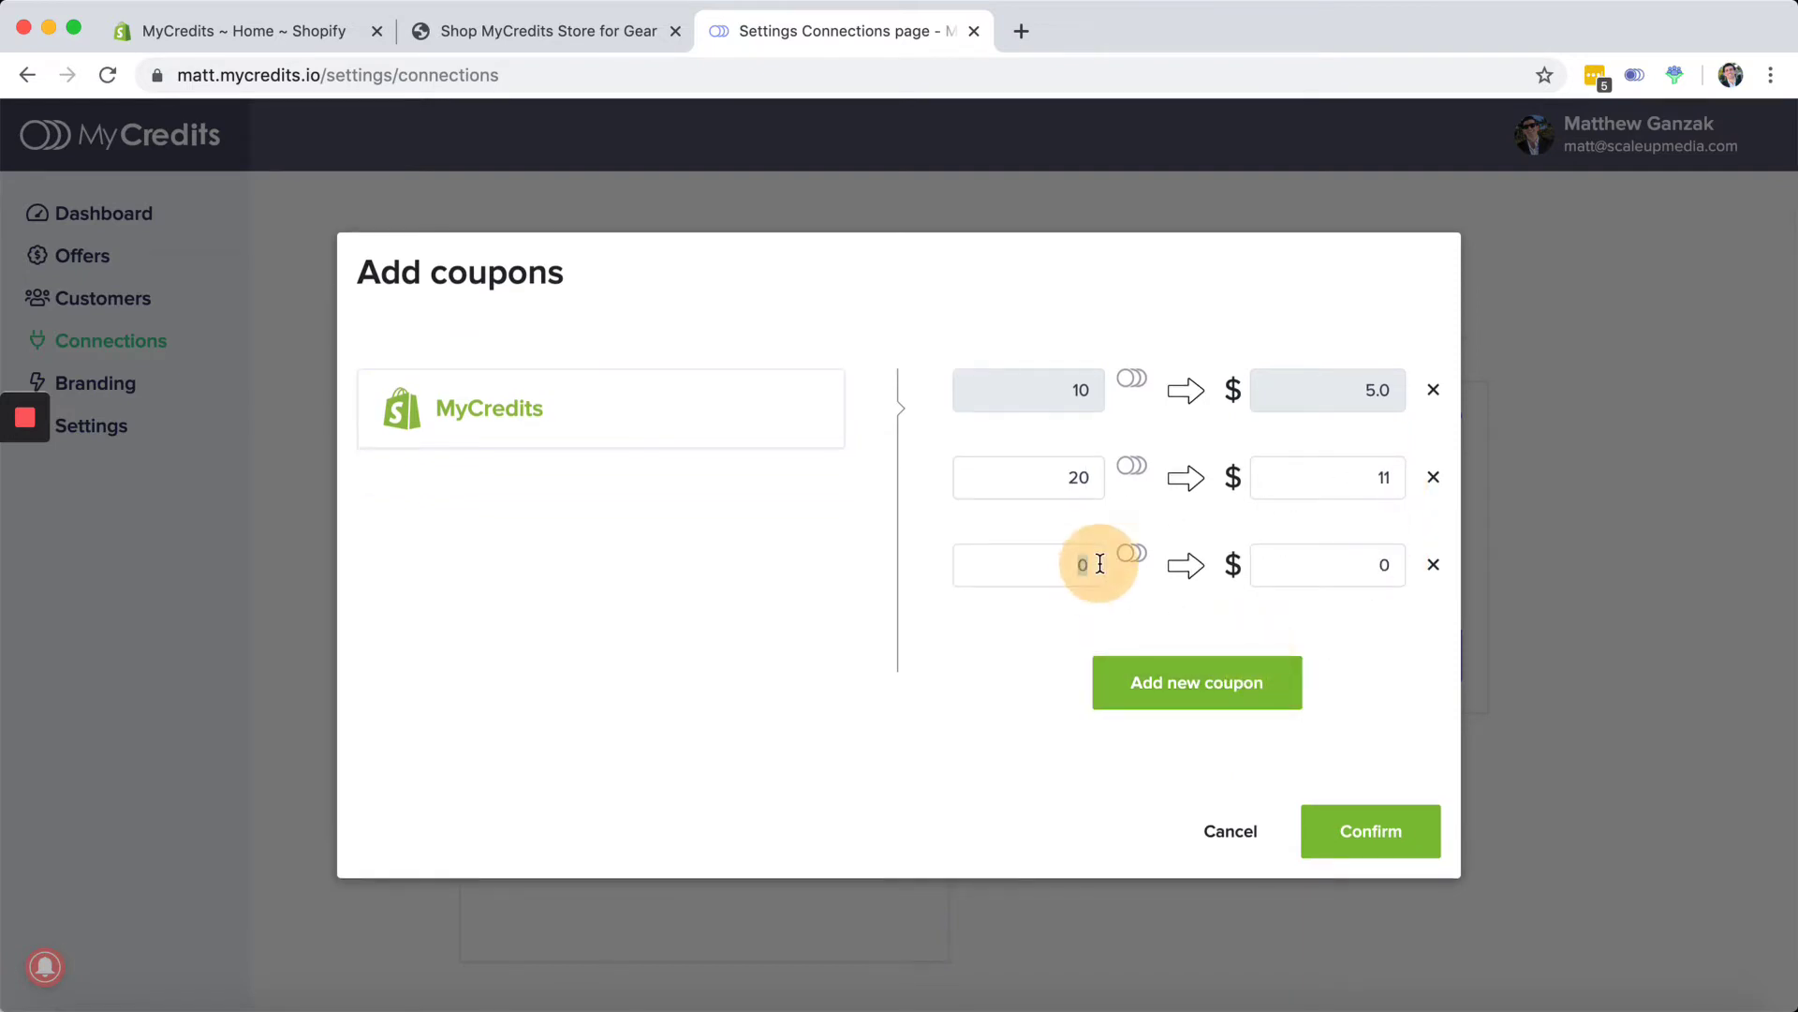
type("50")
double_click(1383, 564)
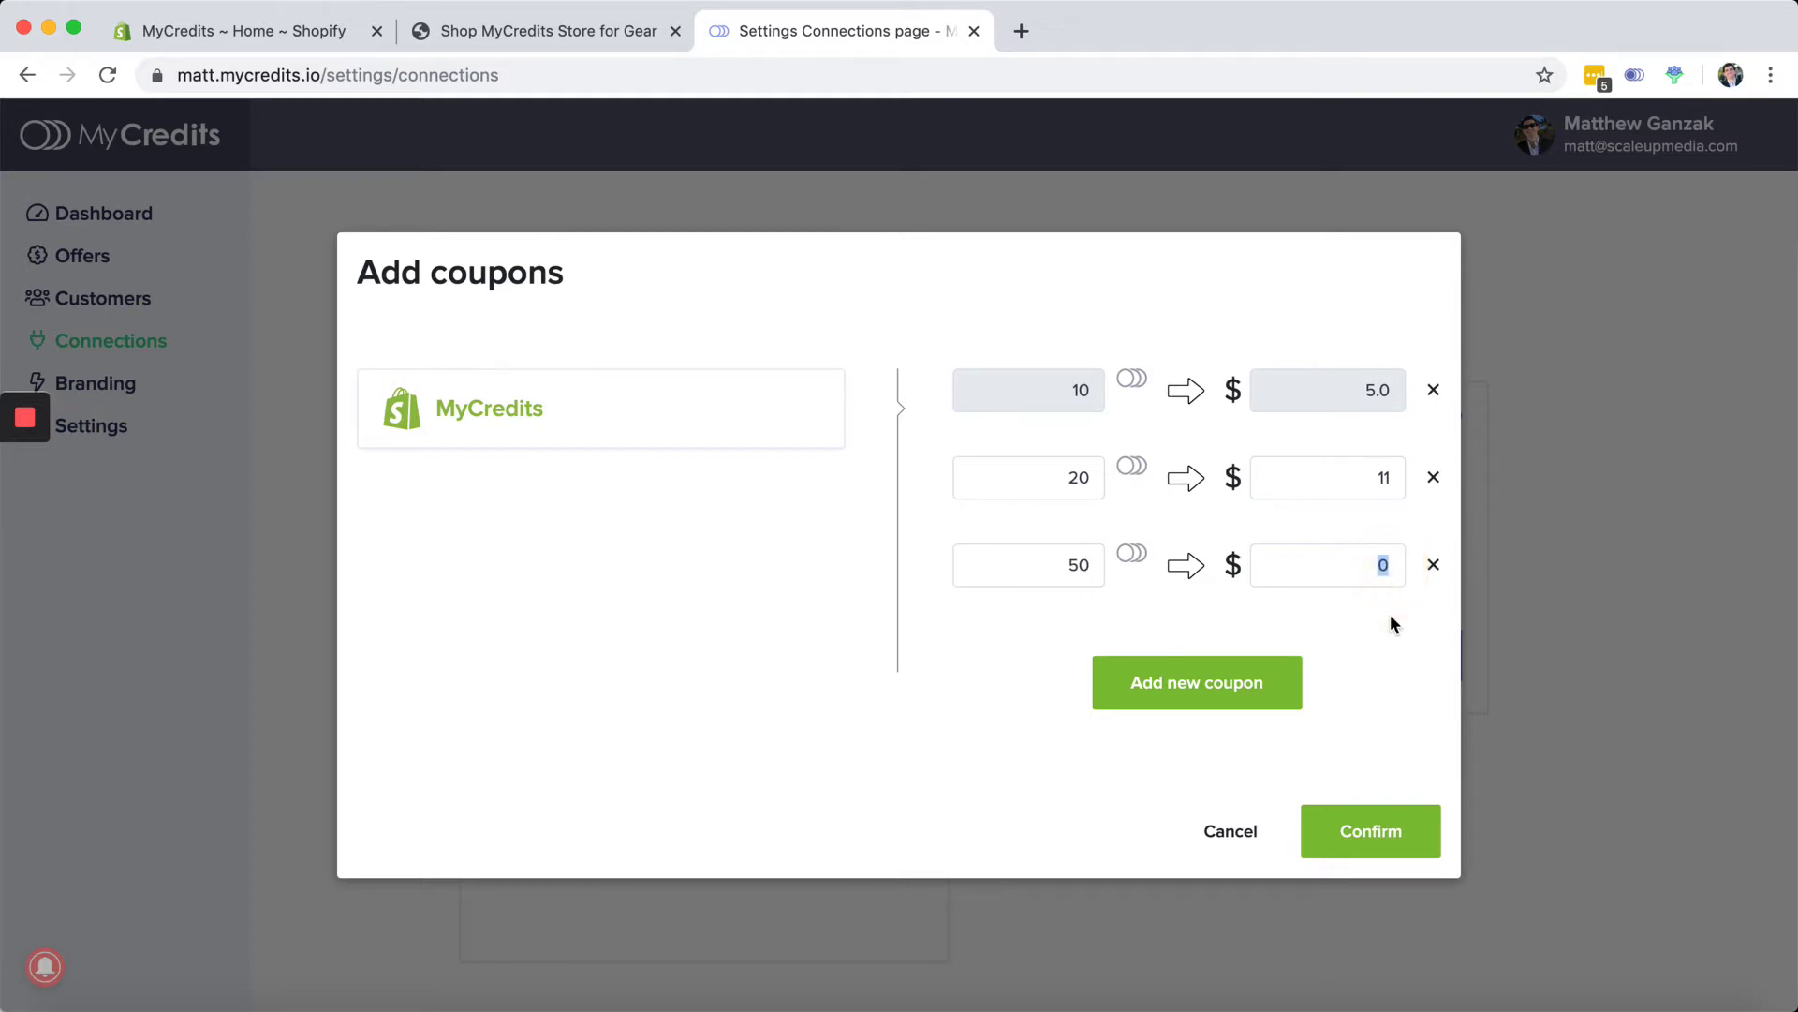
Remove the 20-credit and 50-credit coupon rows and leave the Shopify coupon settings.
left_click(1433, 477)
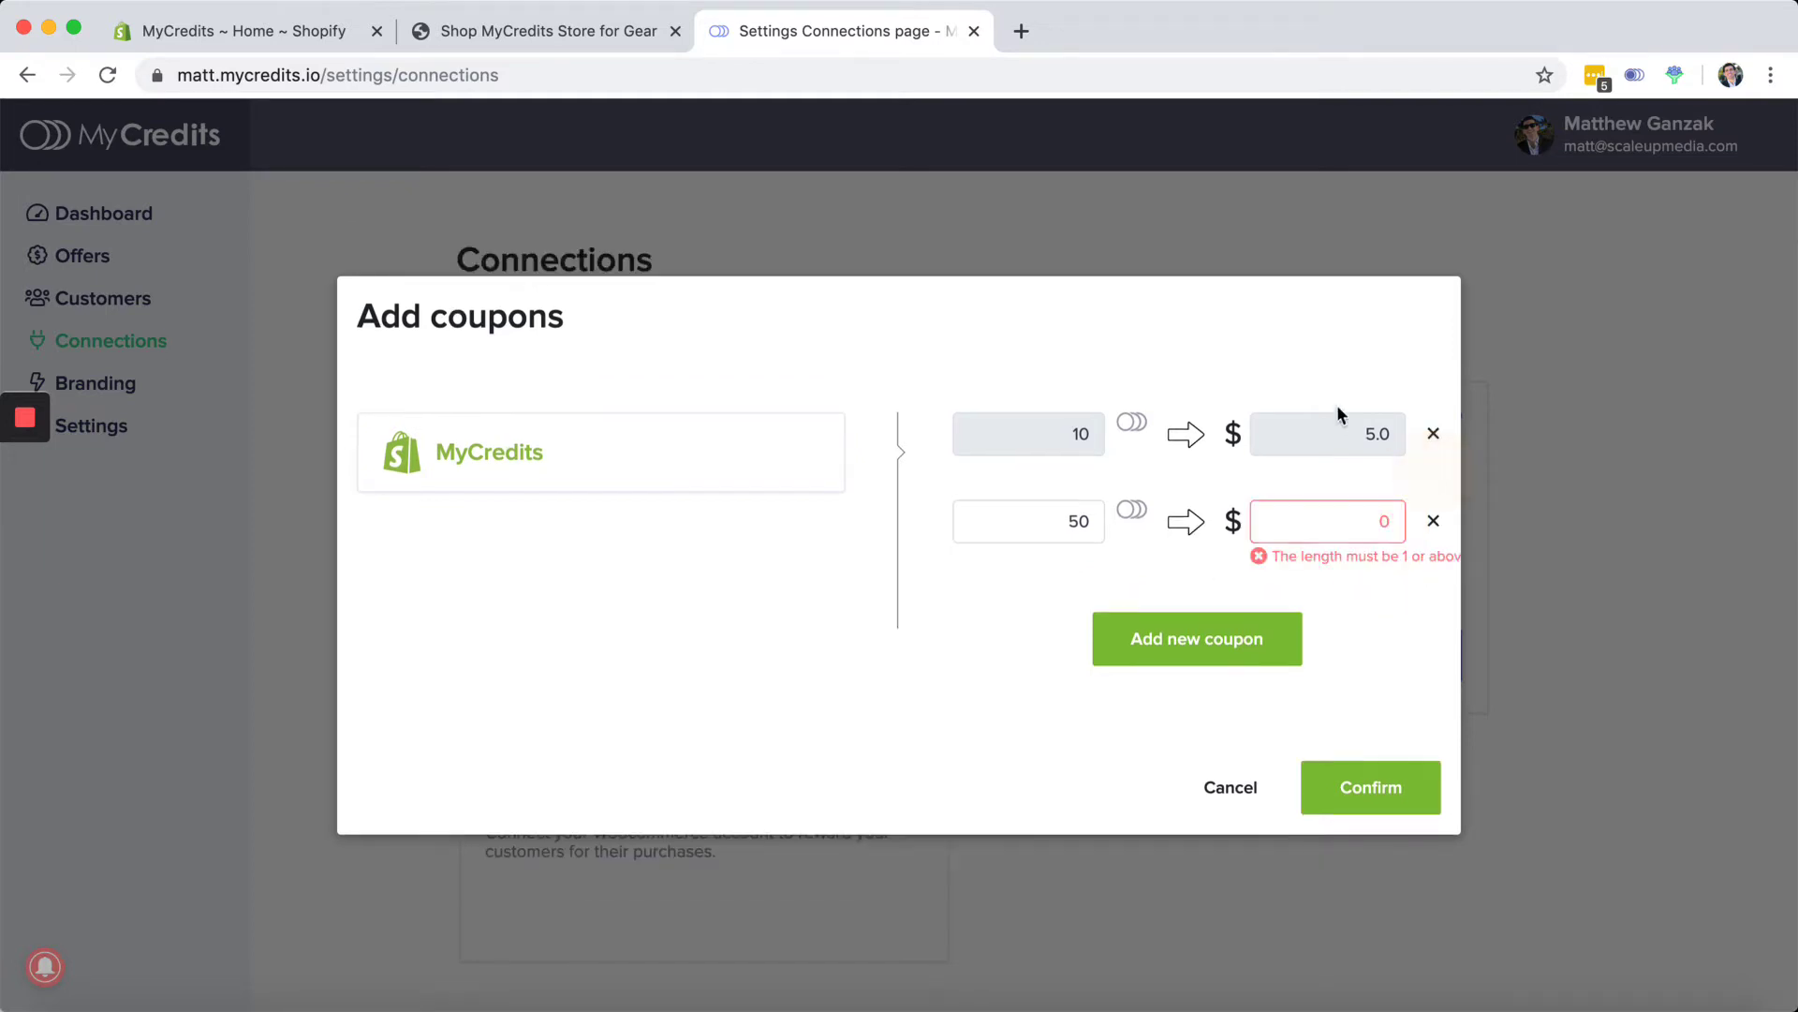
left_click(1433, 521)
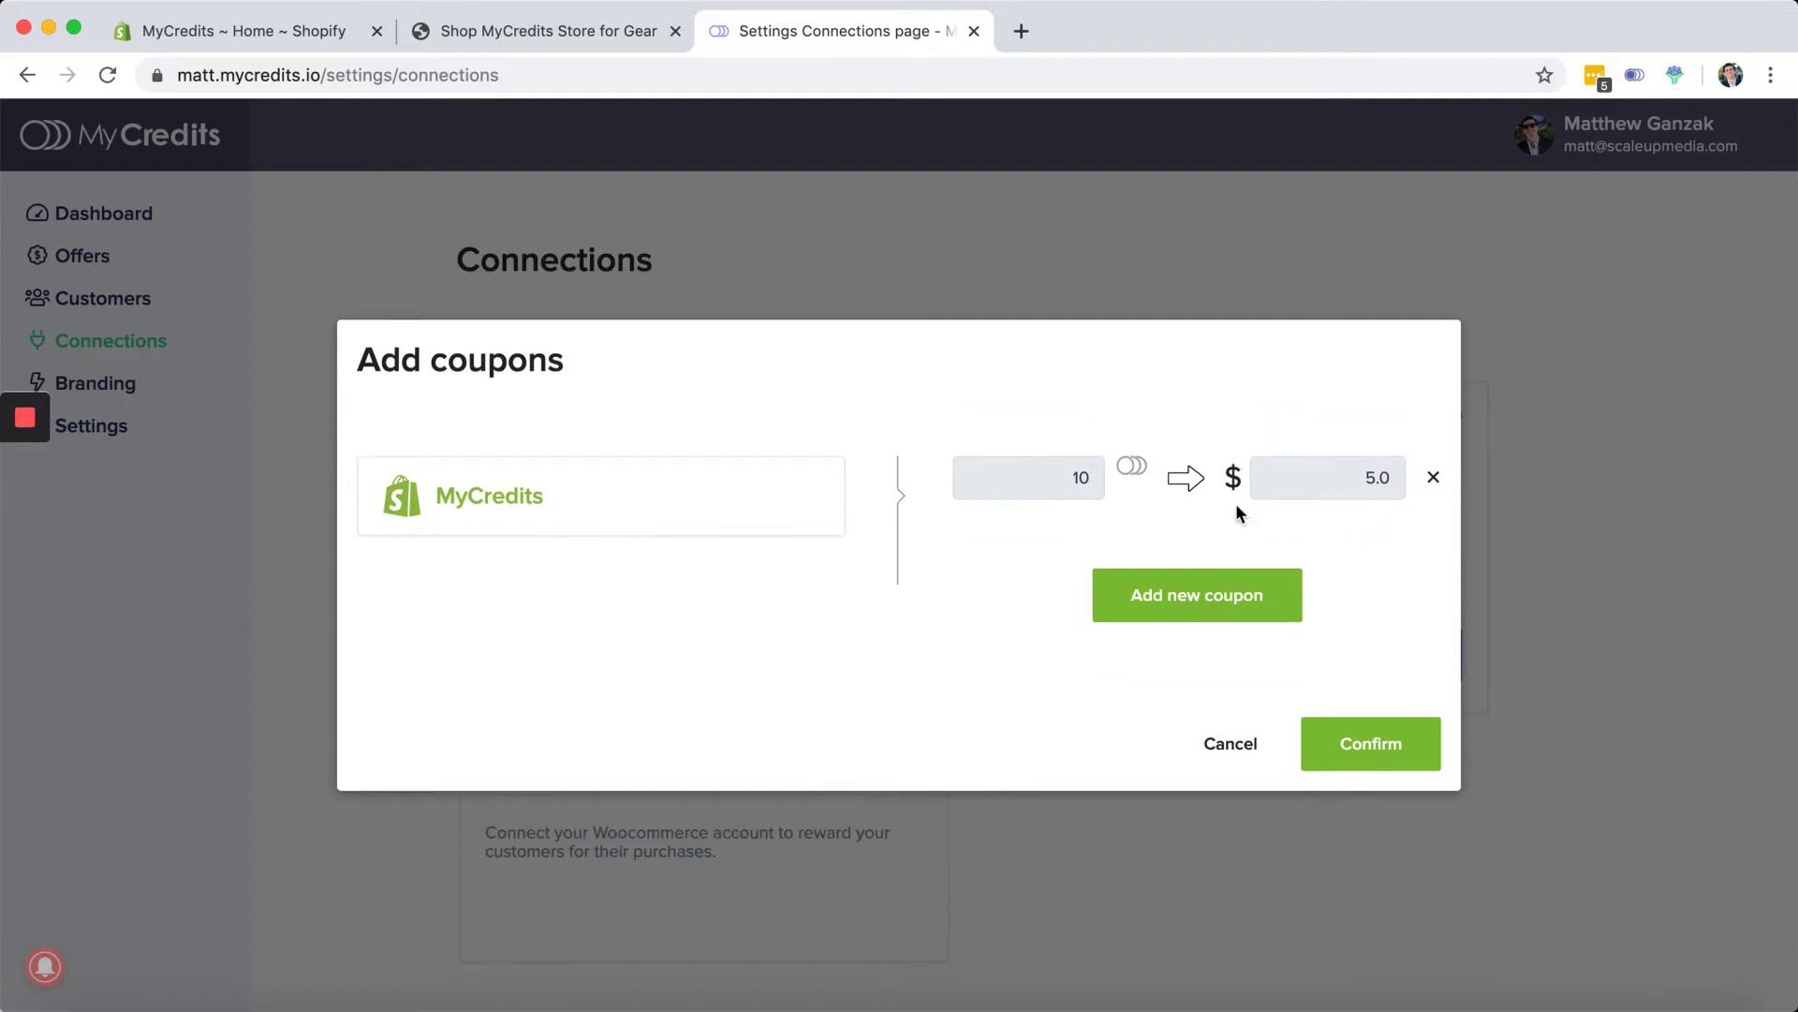
left_click(1366, 749)
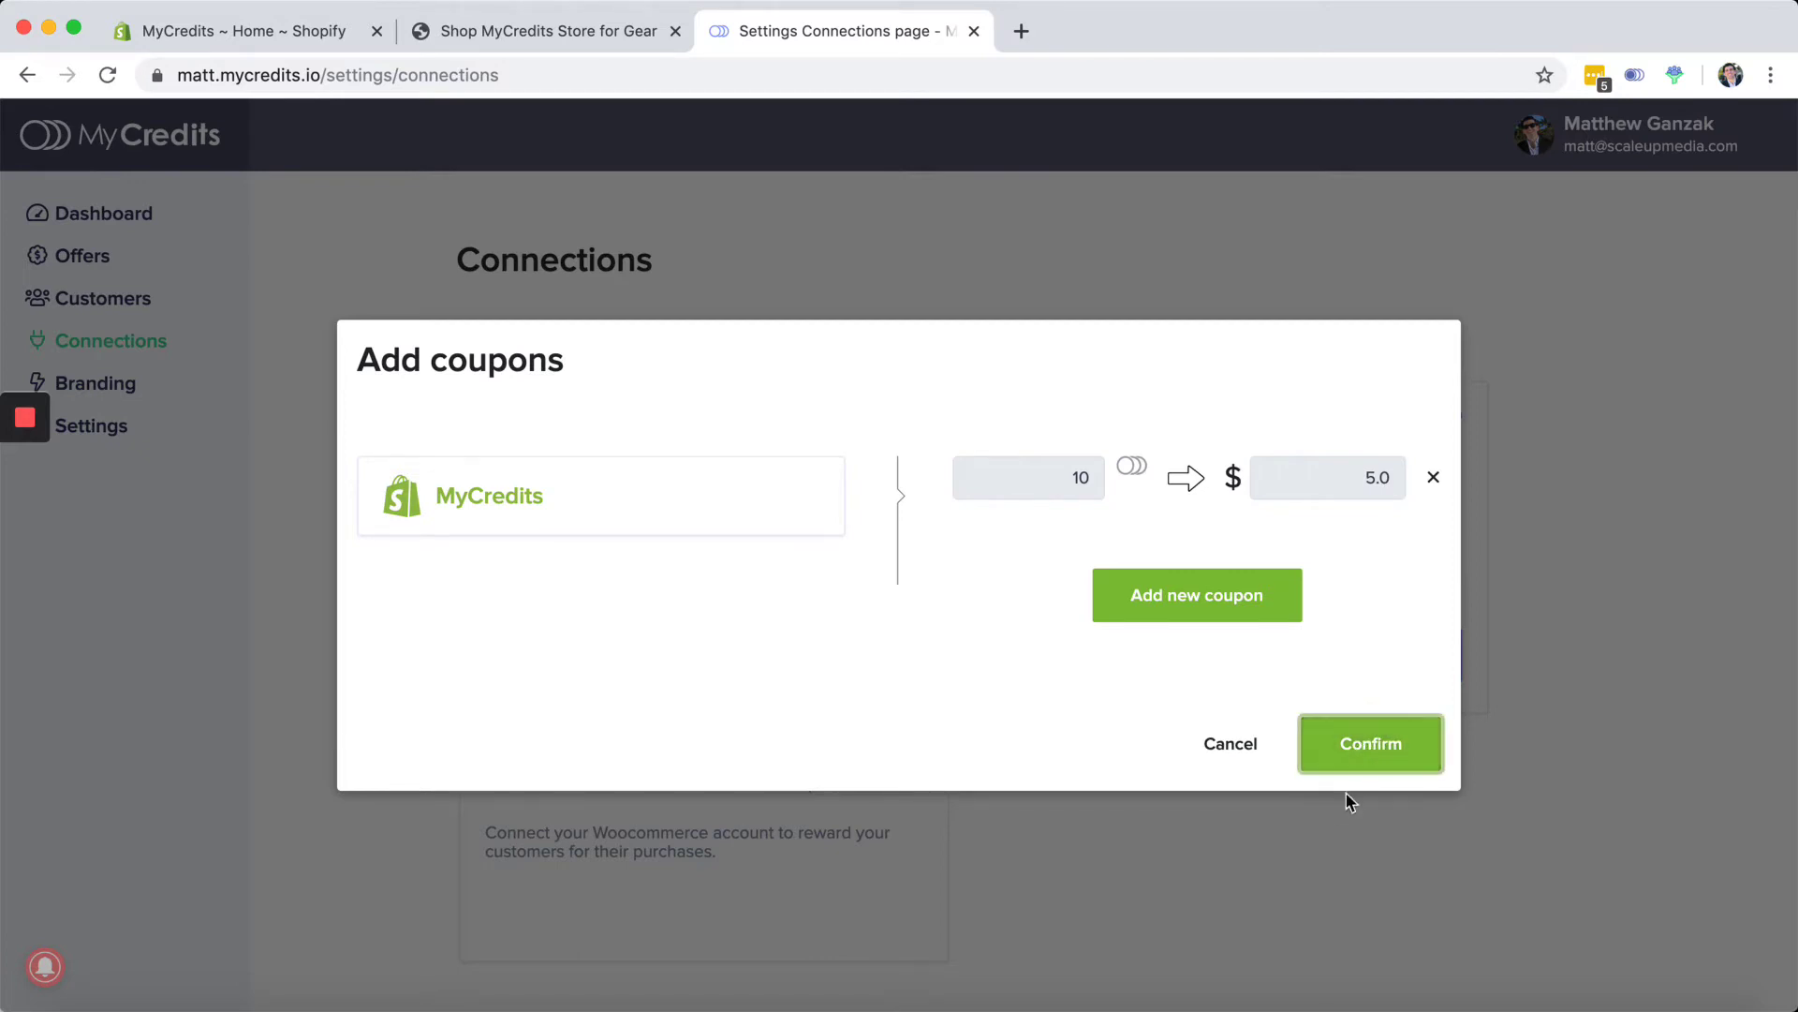
left_click(526, 286)
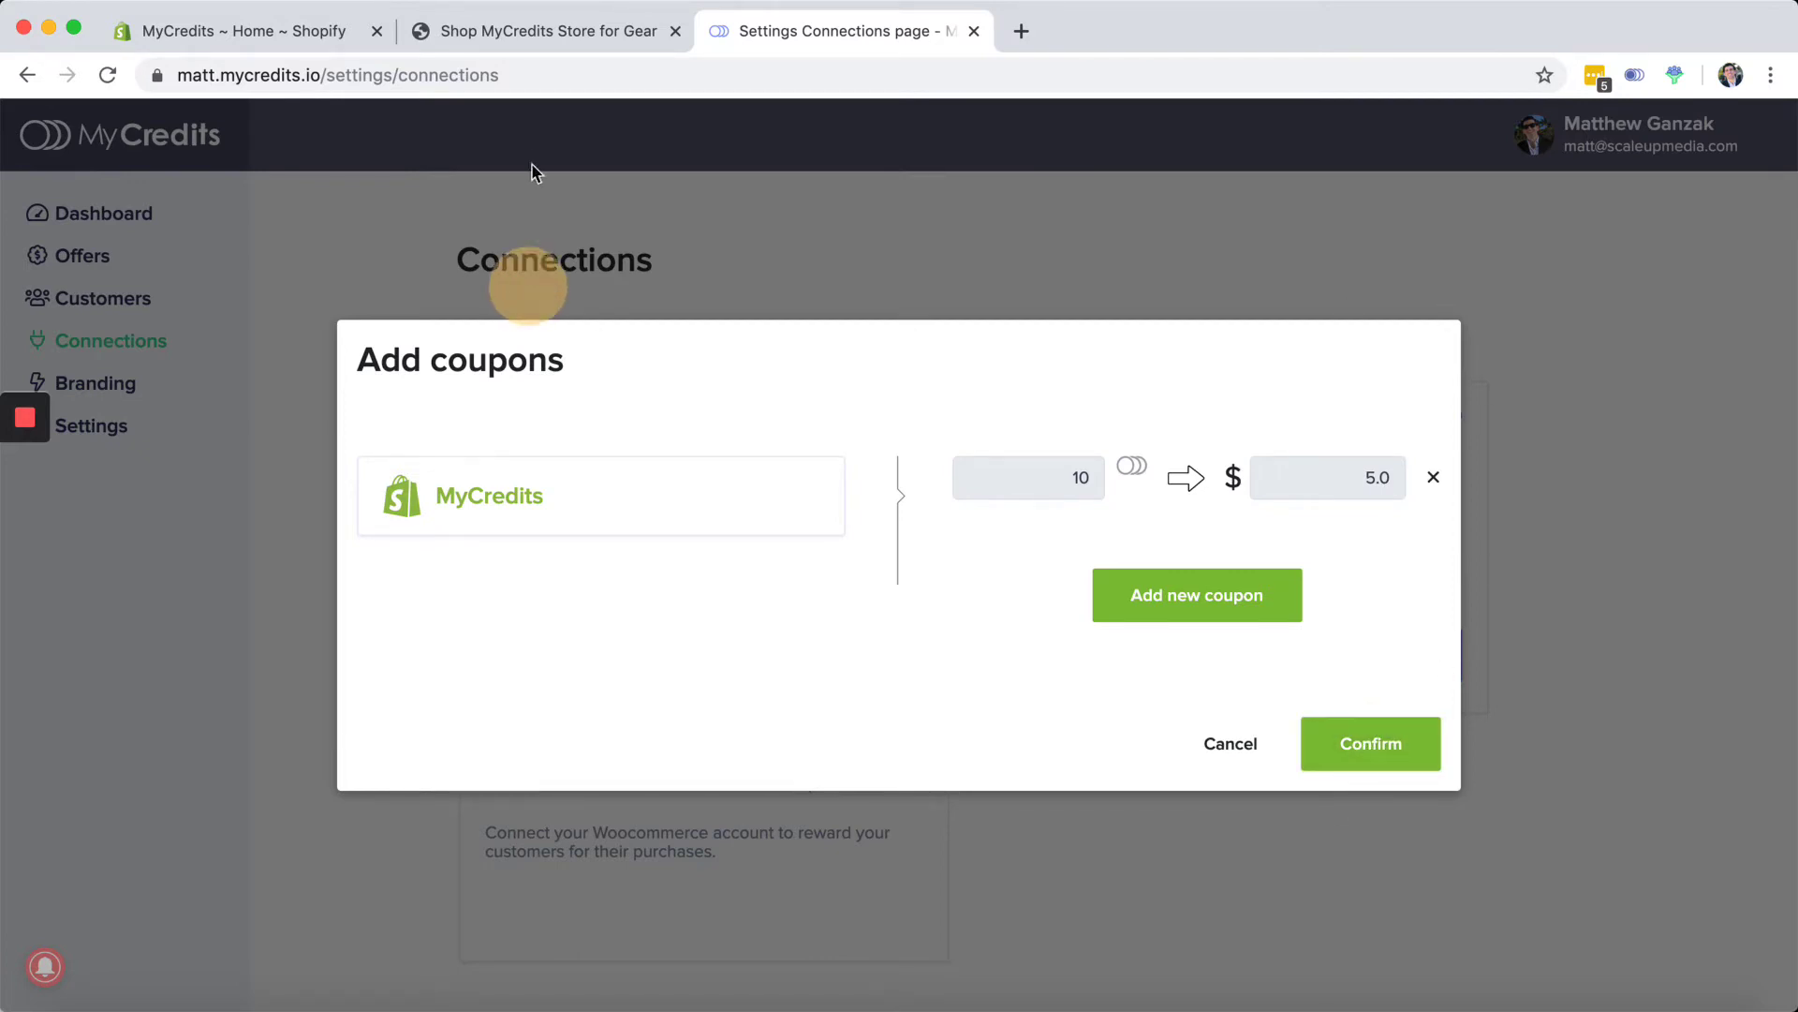
left_click(27, 75)
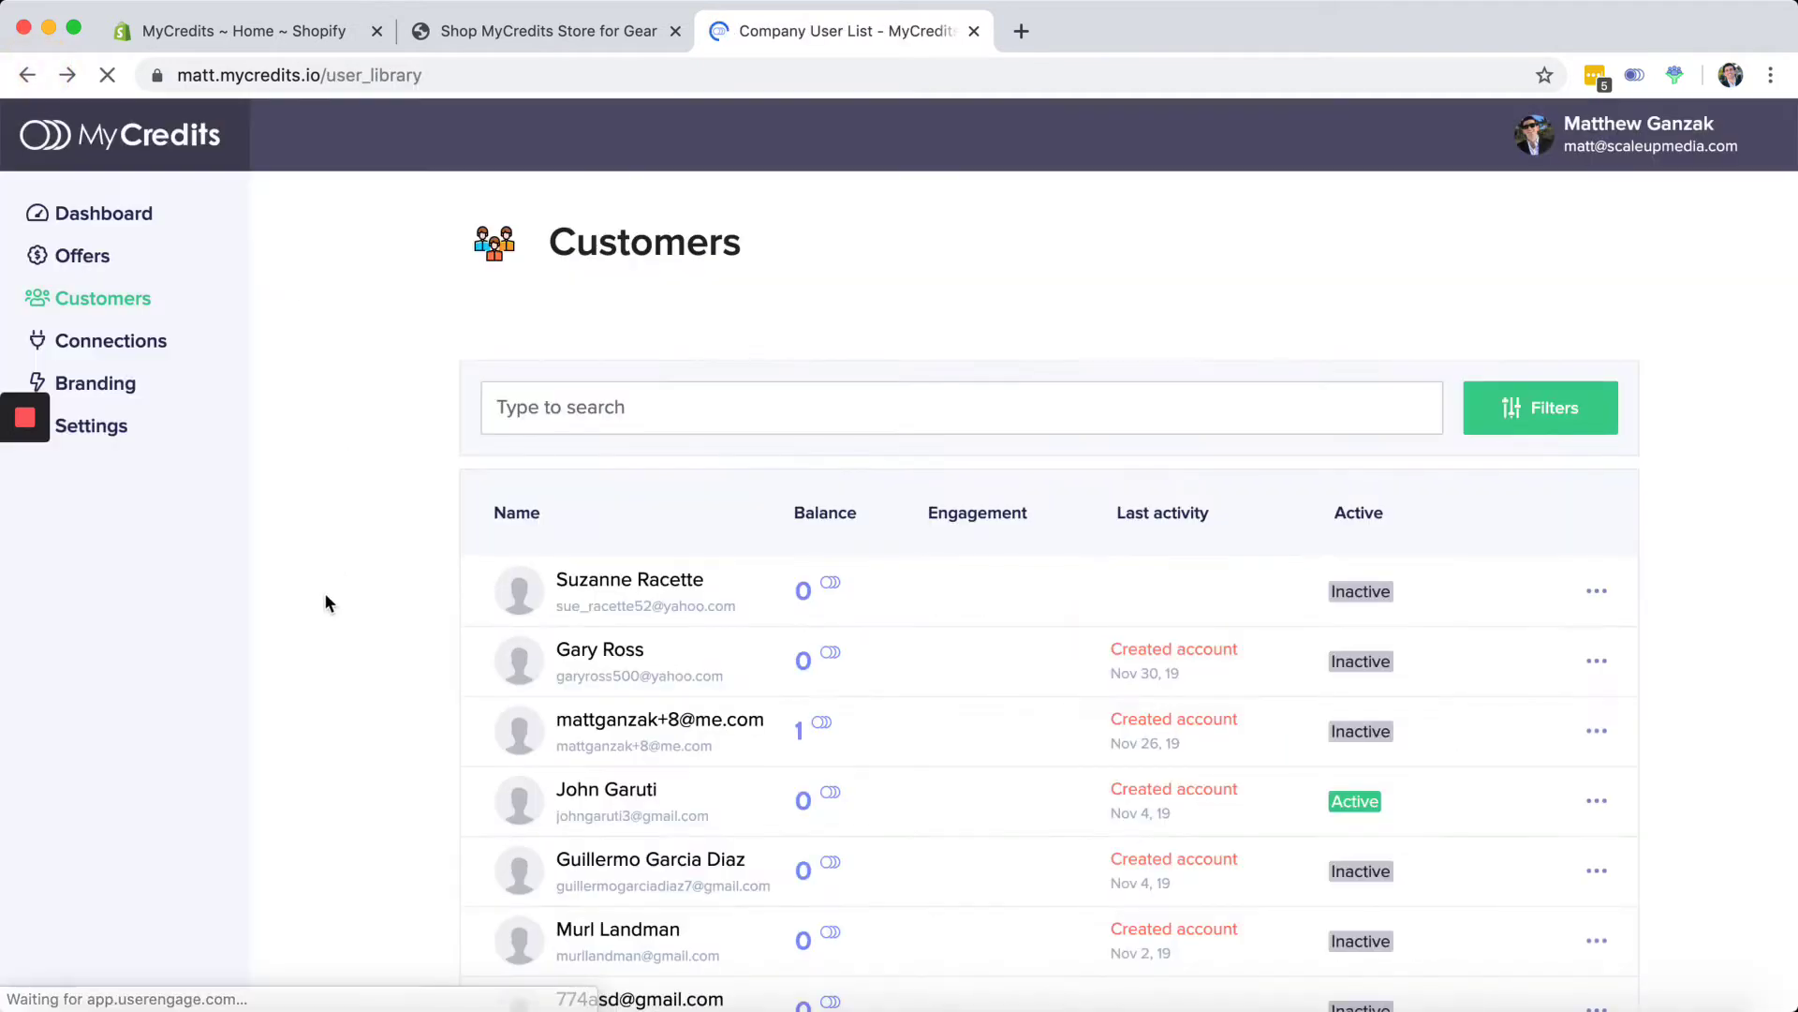
Open the embedded widget settings under Branding and copy the whole widget HTML snippet.
left_click(118, 385)
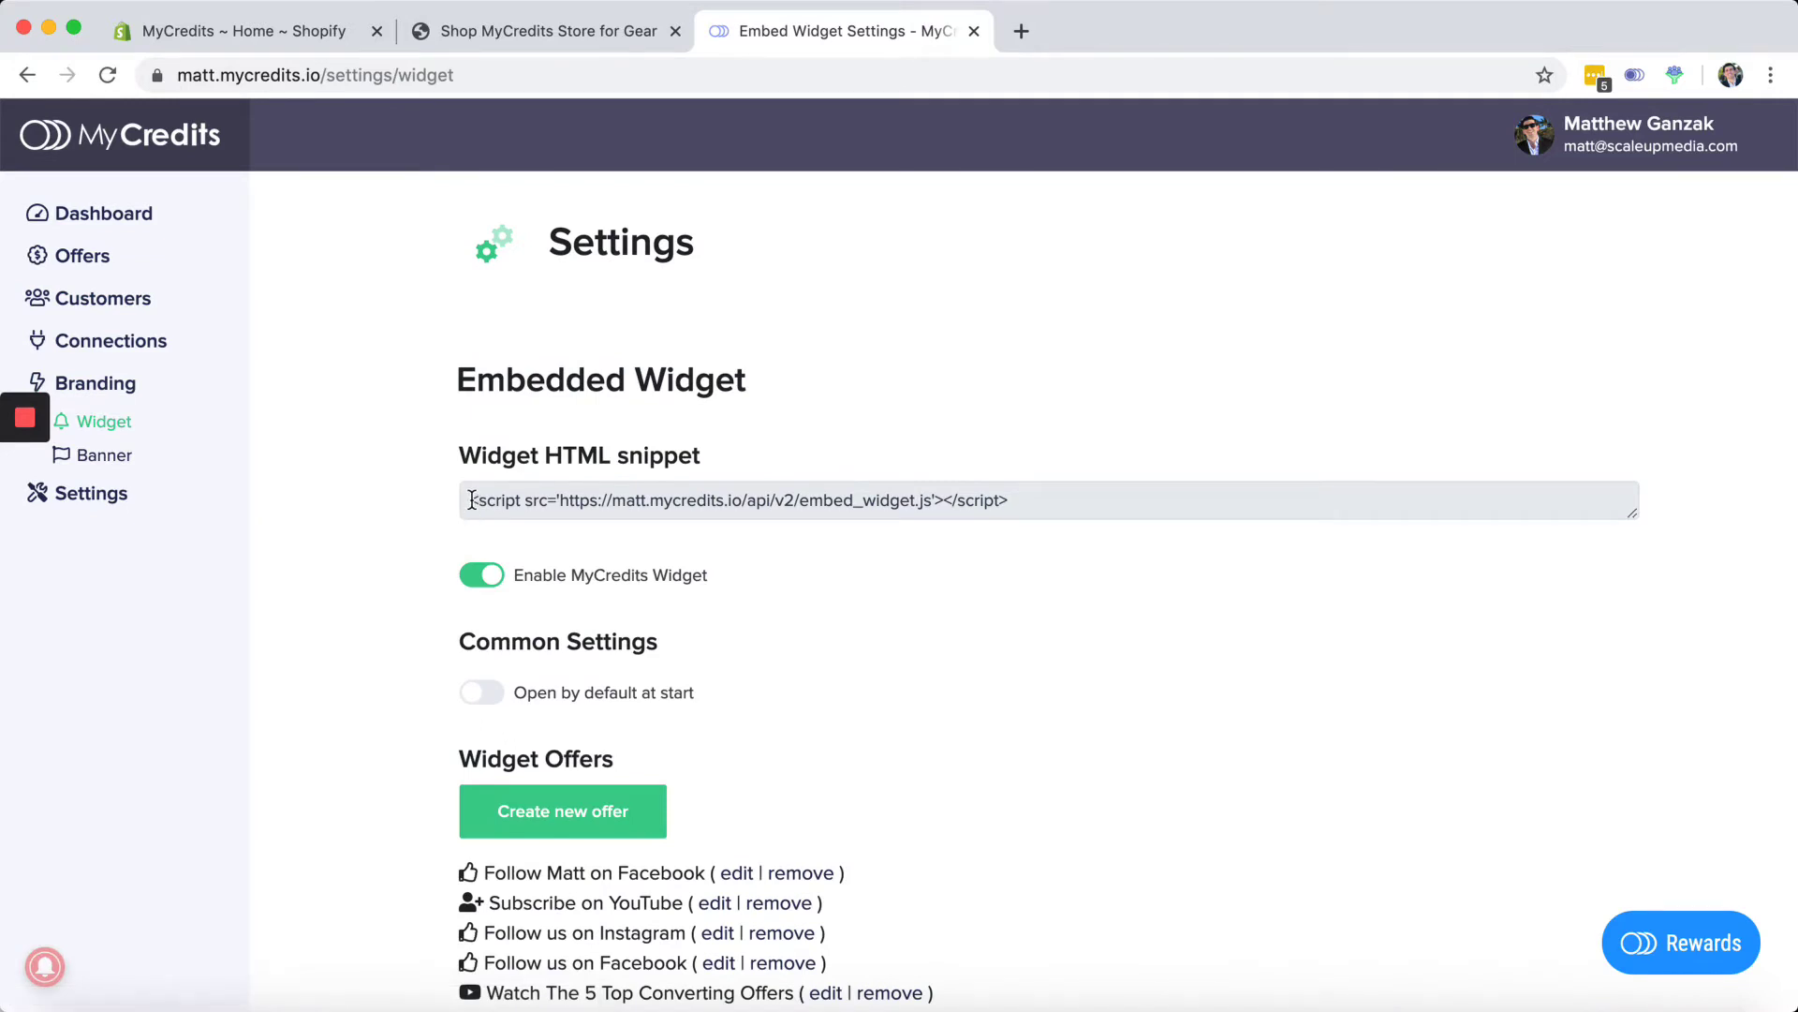
left_click_drag(472, 499, 1164, 497)
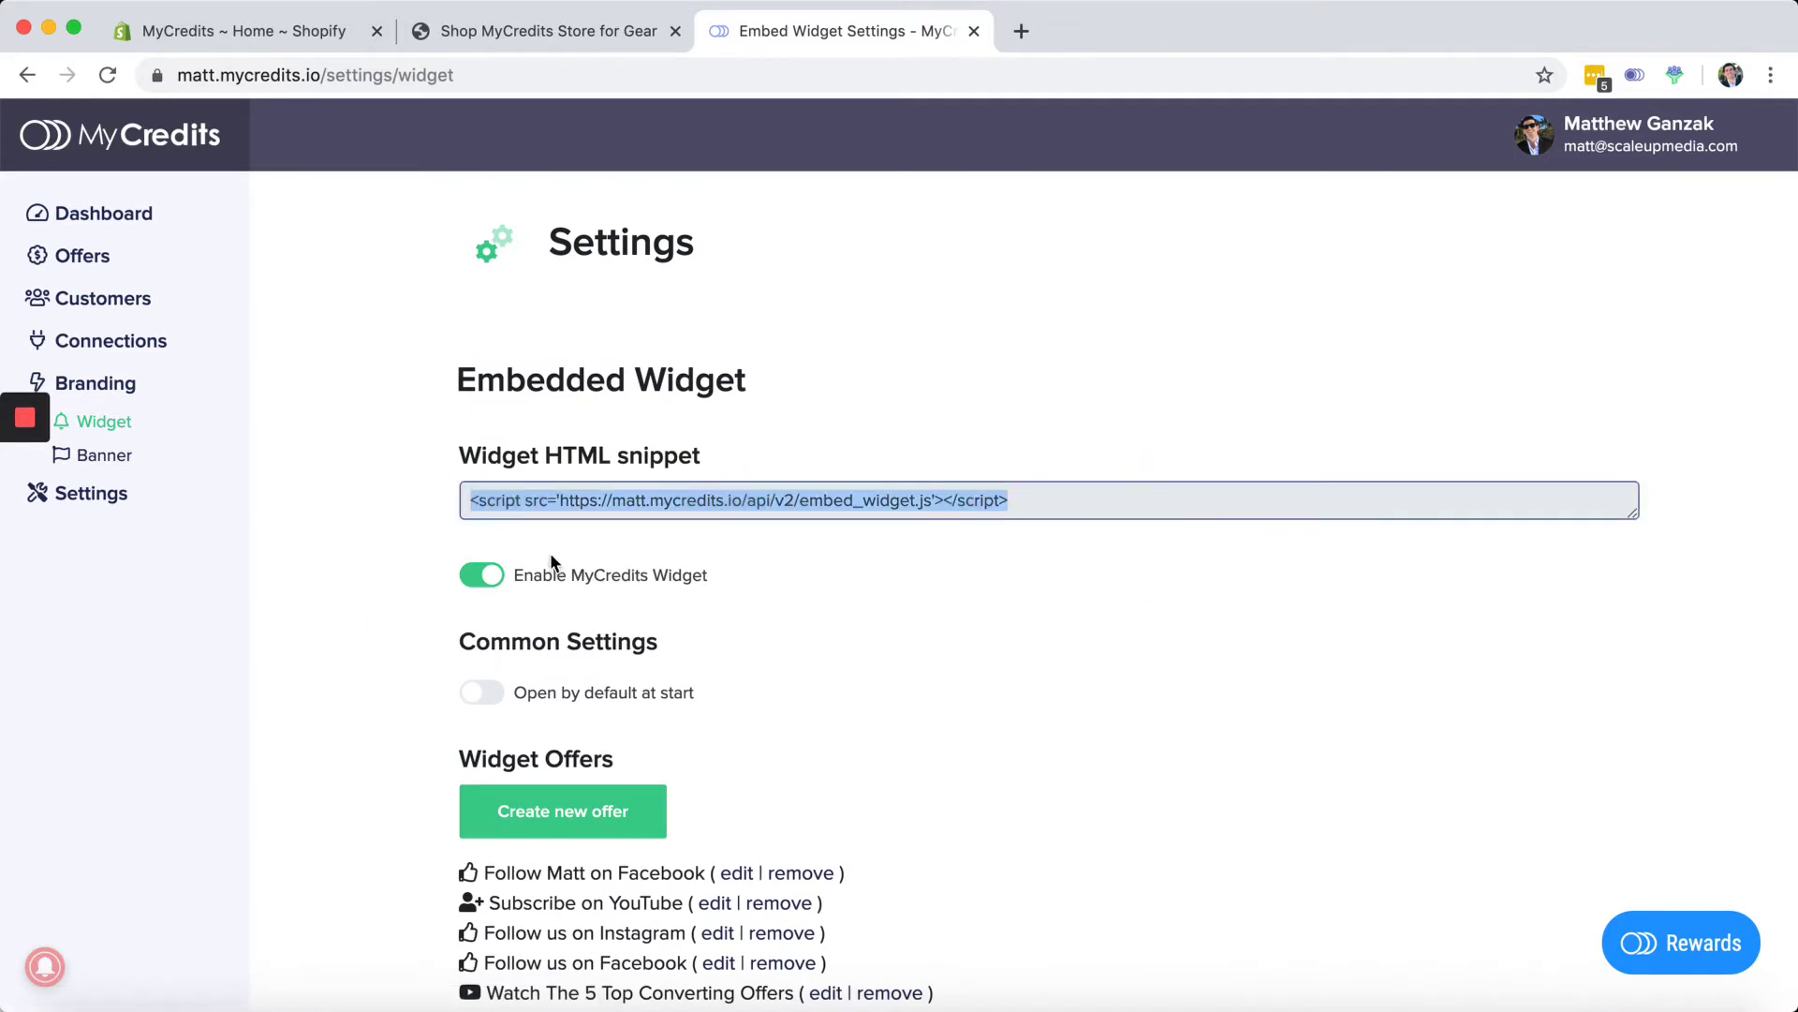
right_click(635, 503)
left_click(682, 553)
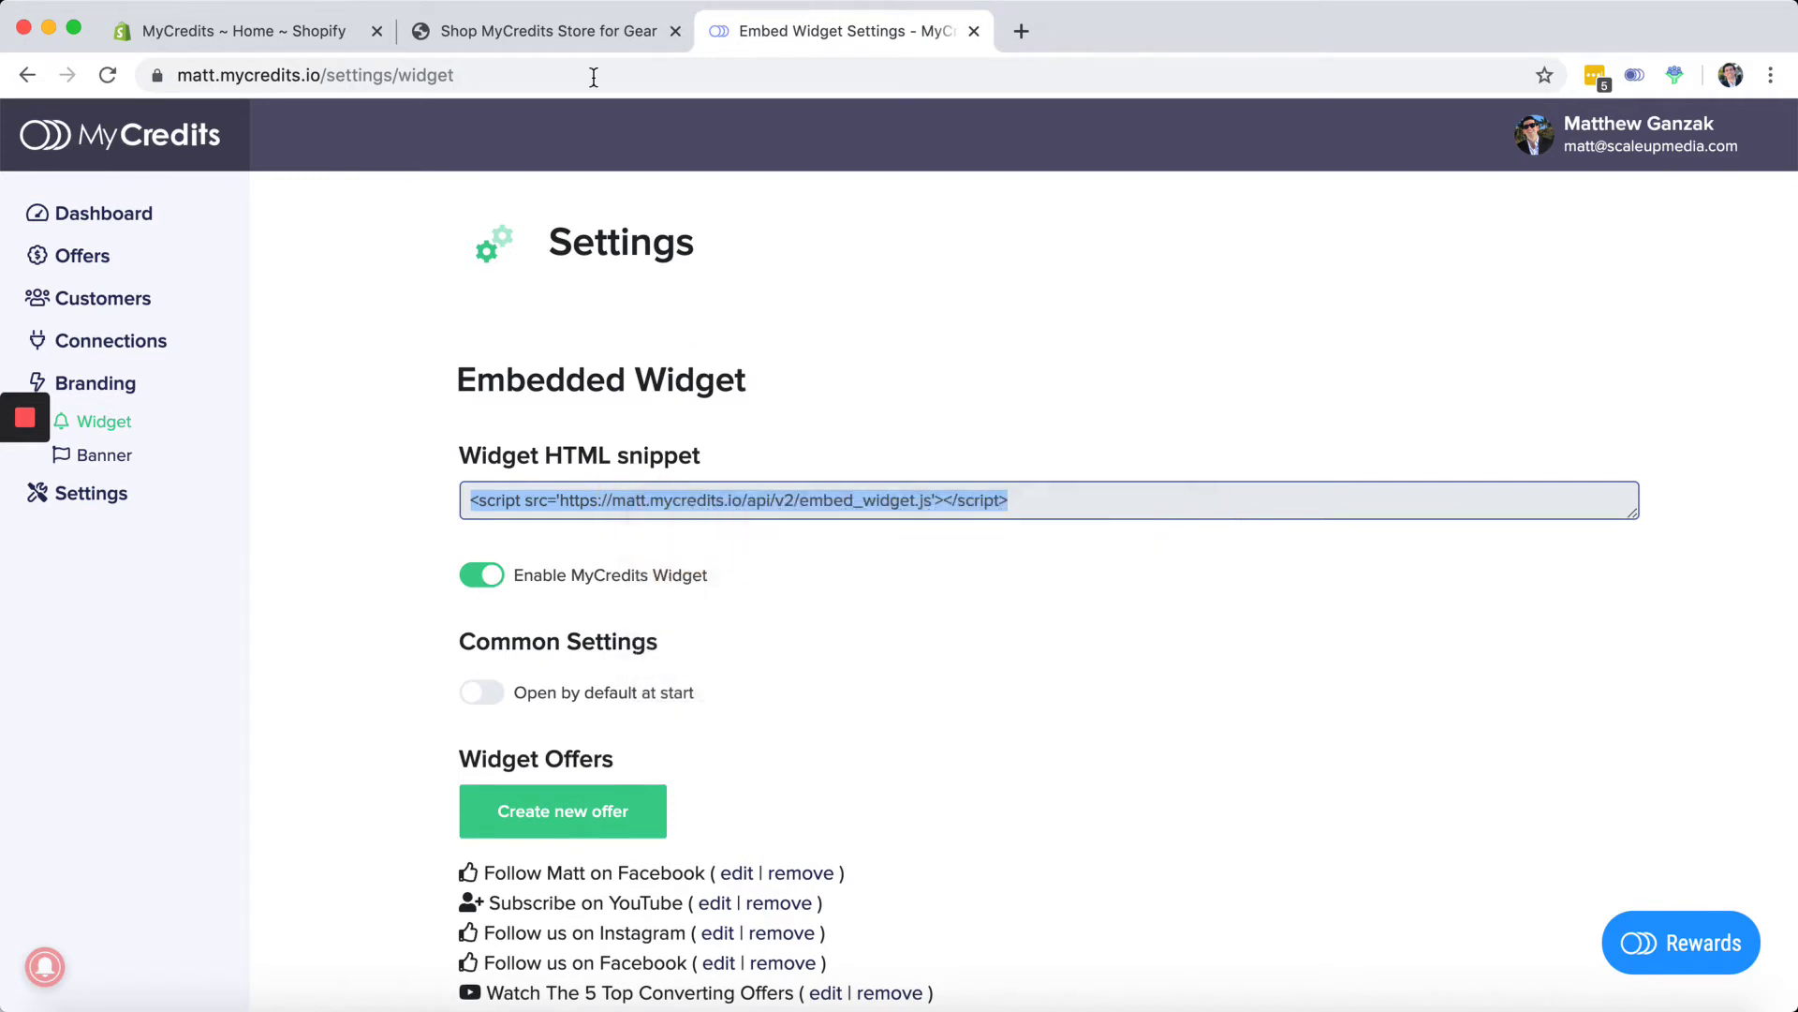
Switch to the Shopify admin and open the live Simple theme's theme.liquid layout file for code editing.
left_click(281, 31)
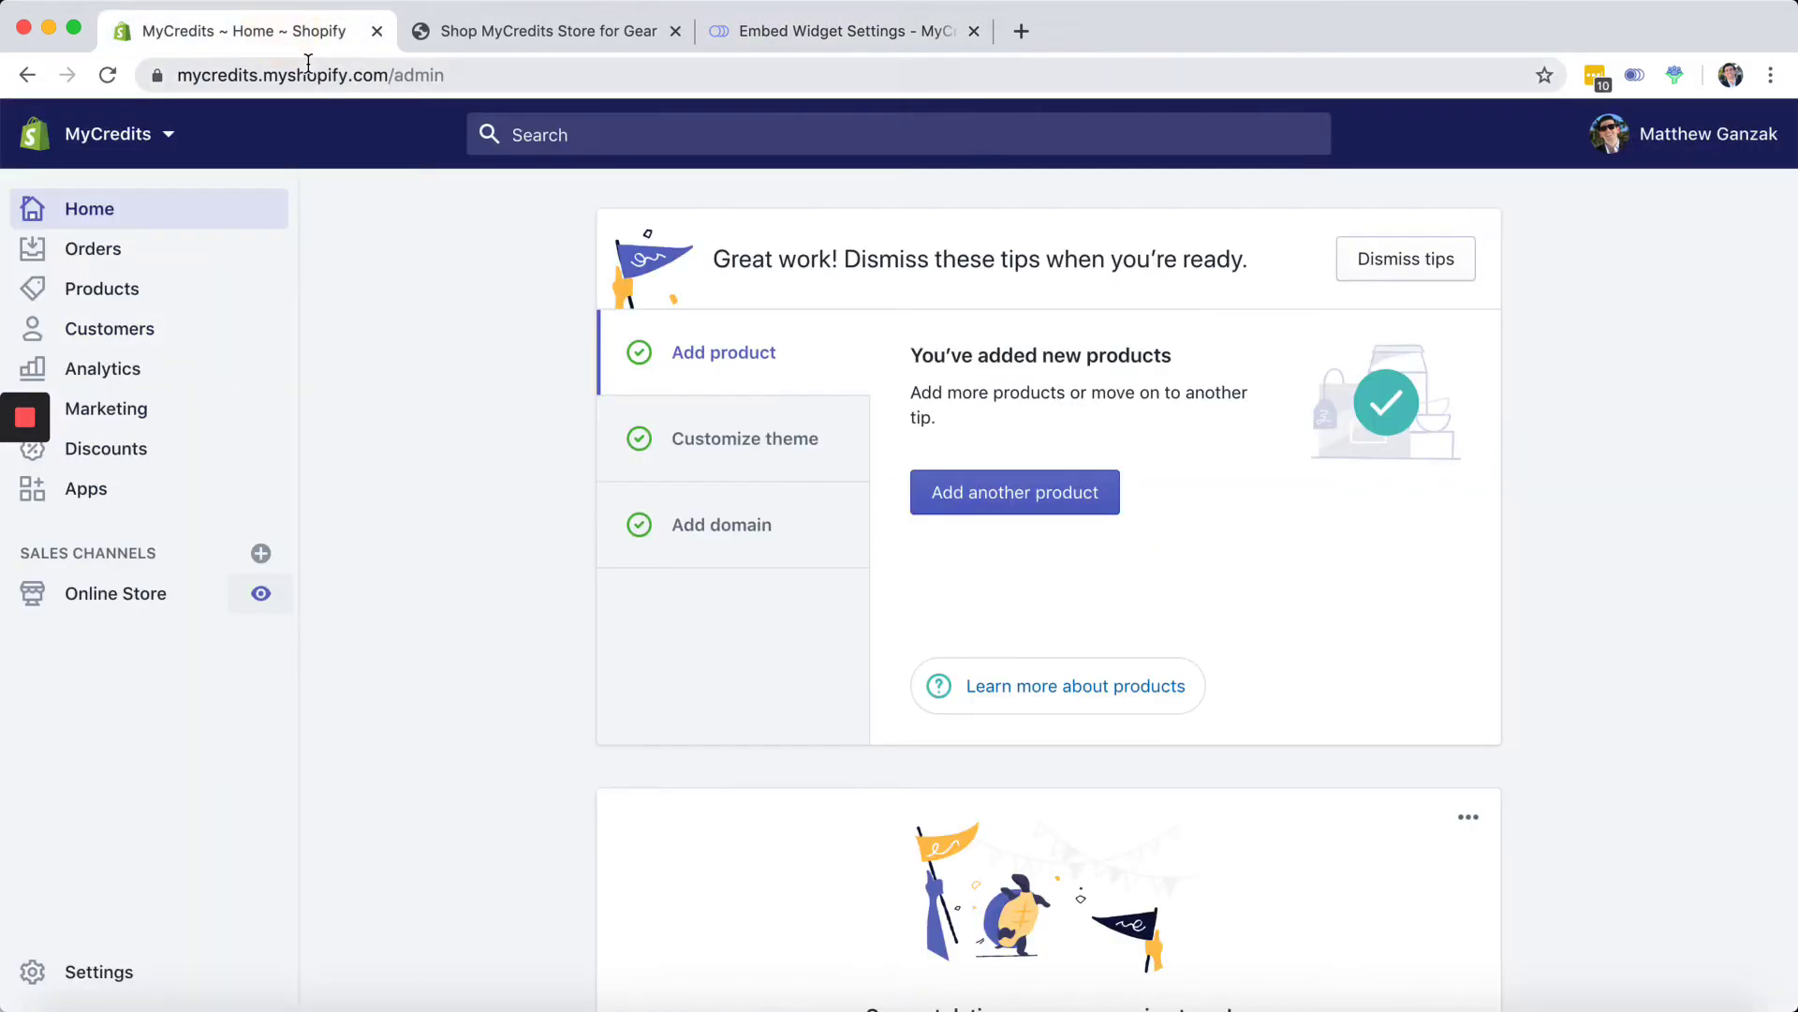
left_click(127, 600)
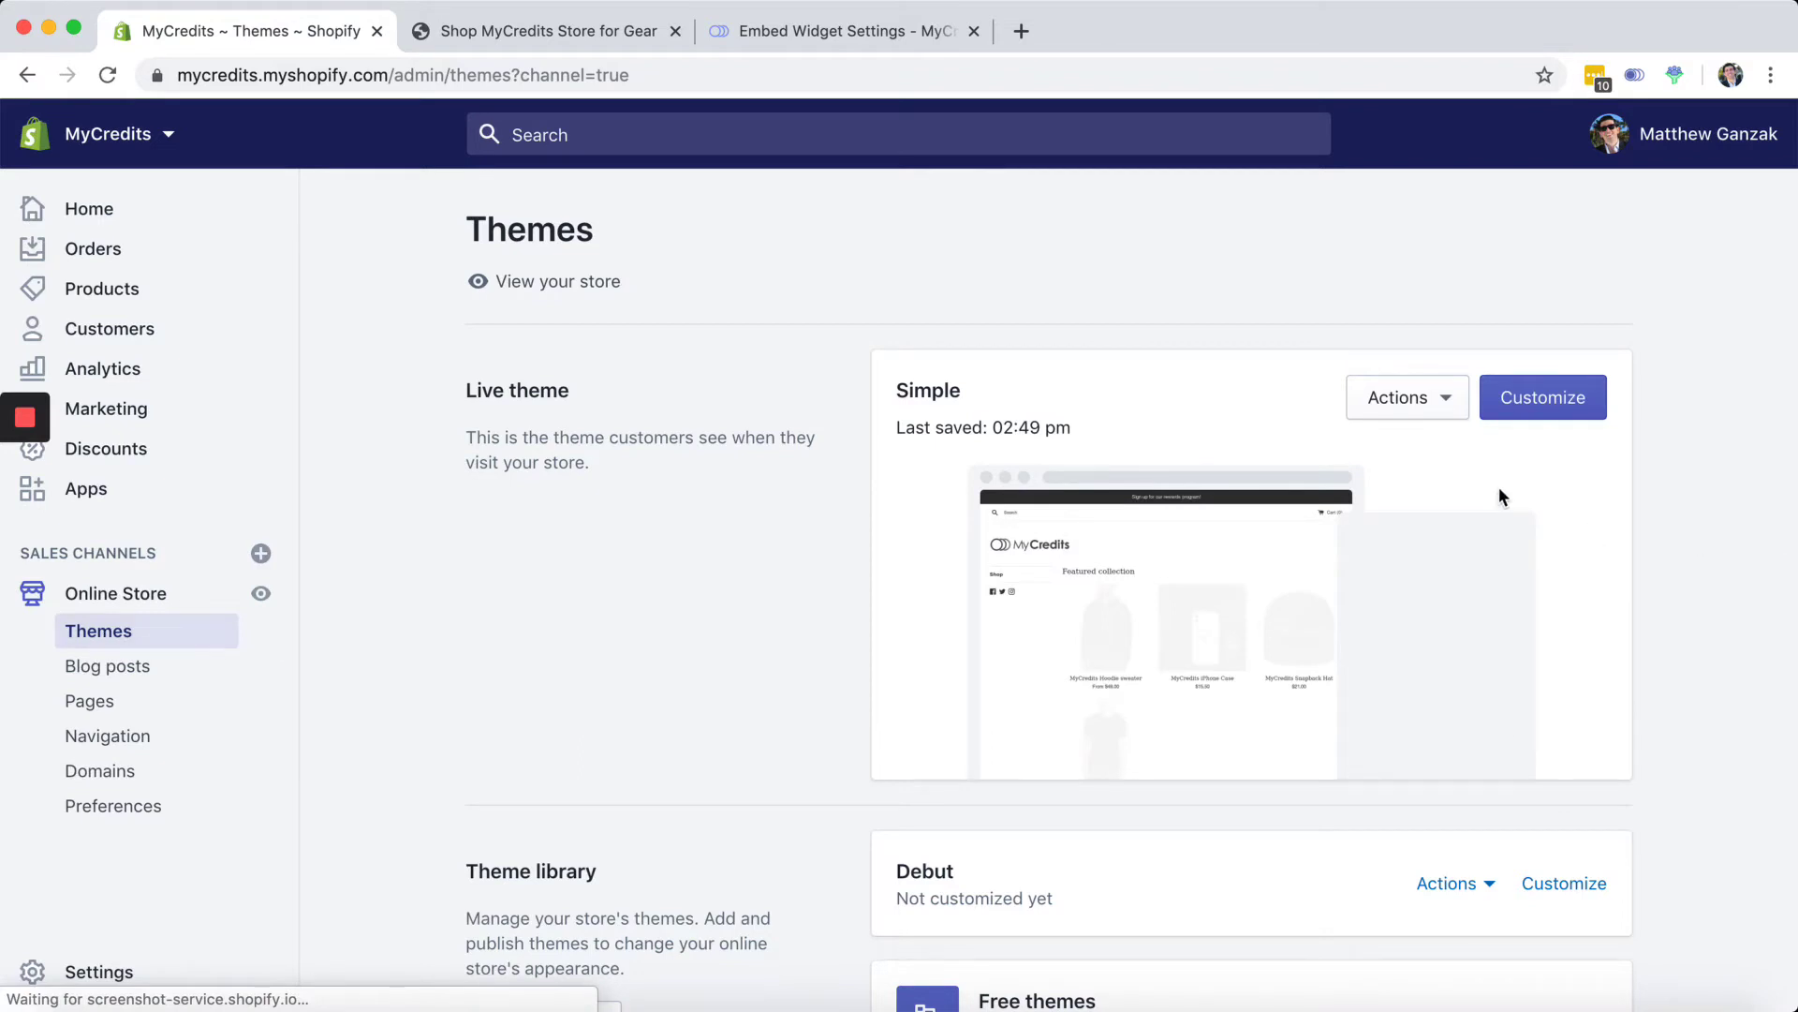
left_click(1435, 397)
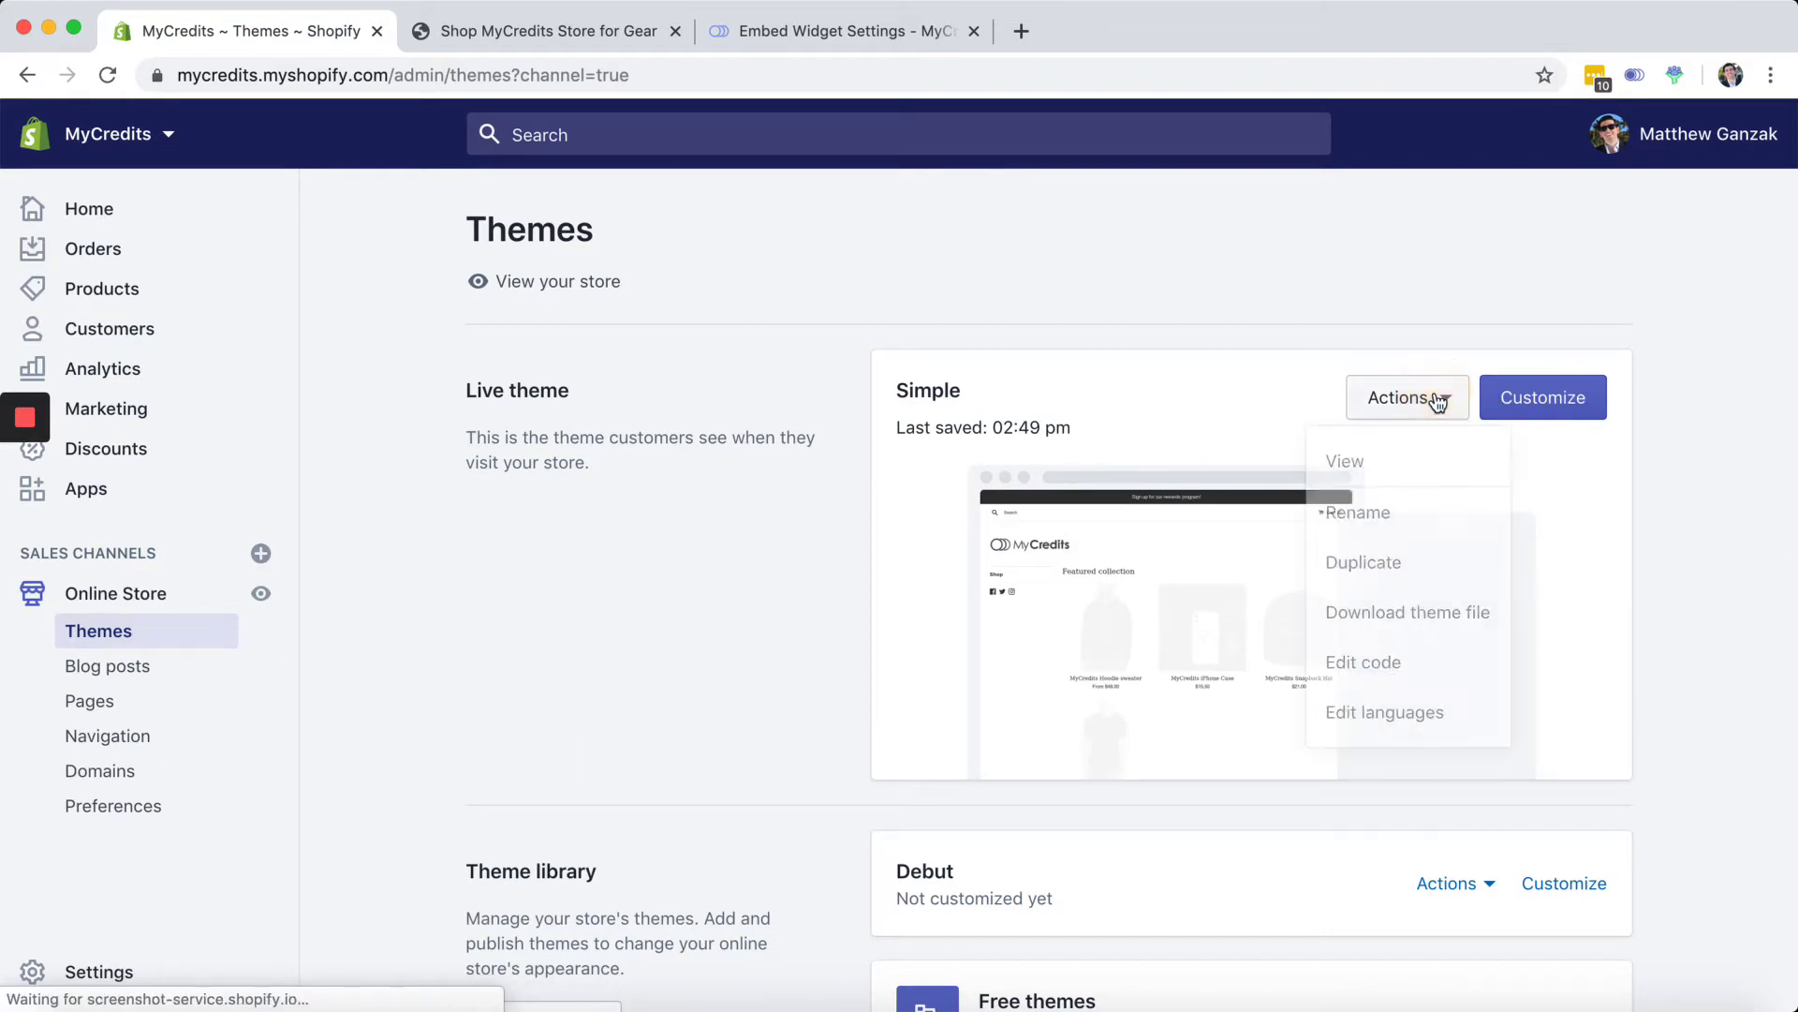
left_click(1385, 666)
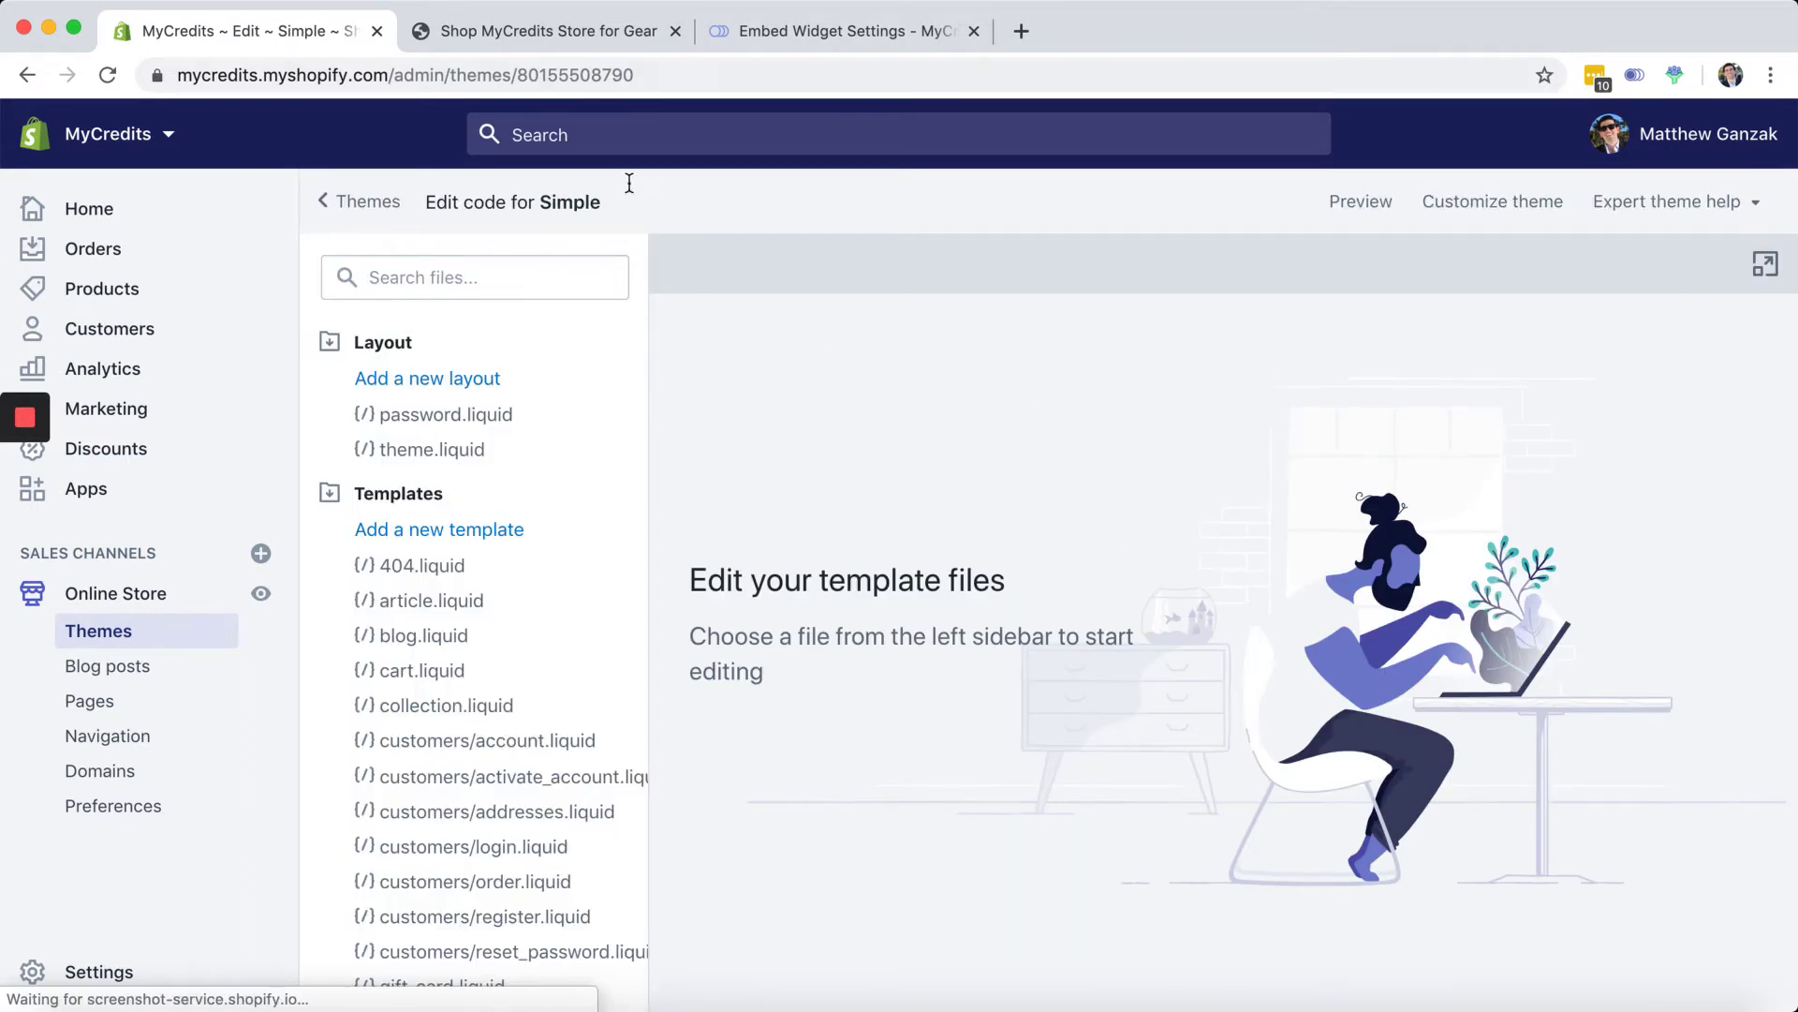
left_click(418, 453)
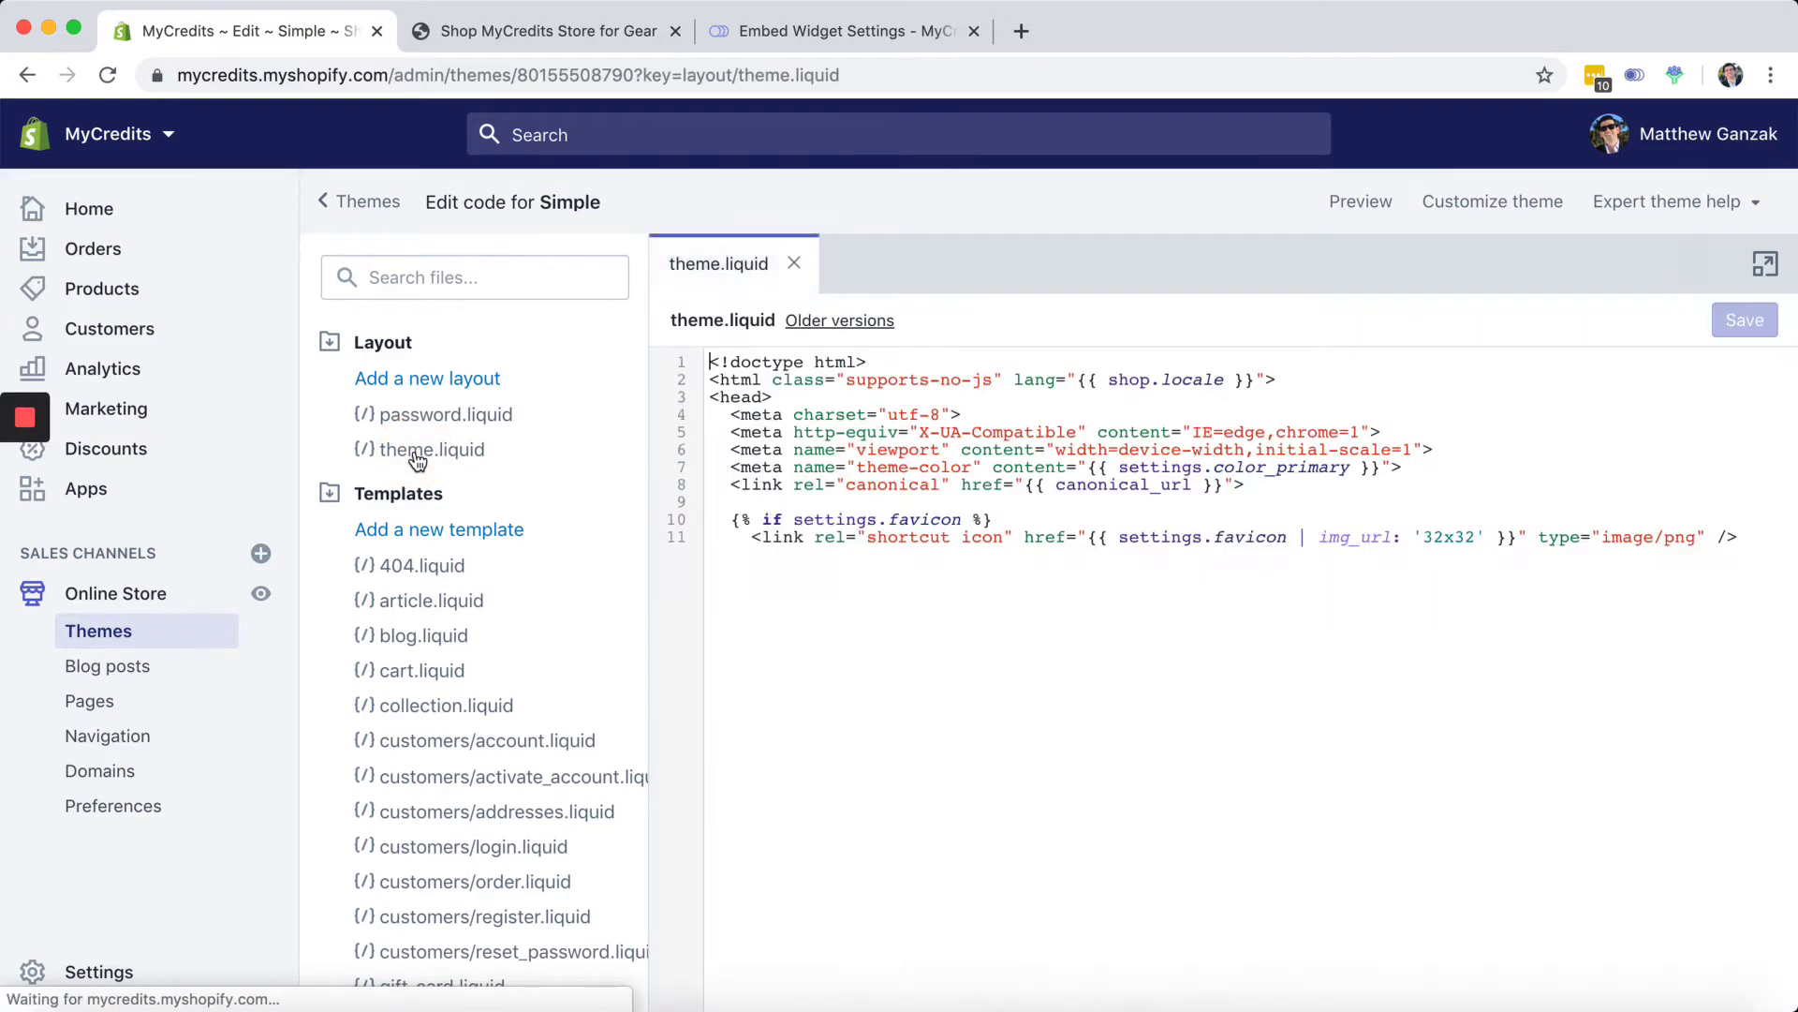
Insert the copied embed_widget.js script on a new line just before the closing body tag and save theme.liquid.
scroll(955, 748, "down", 15)
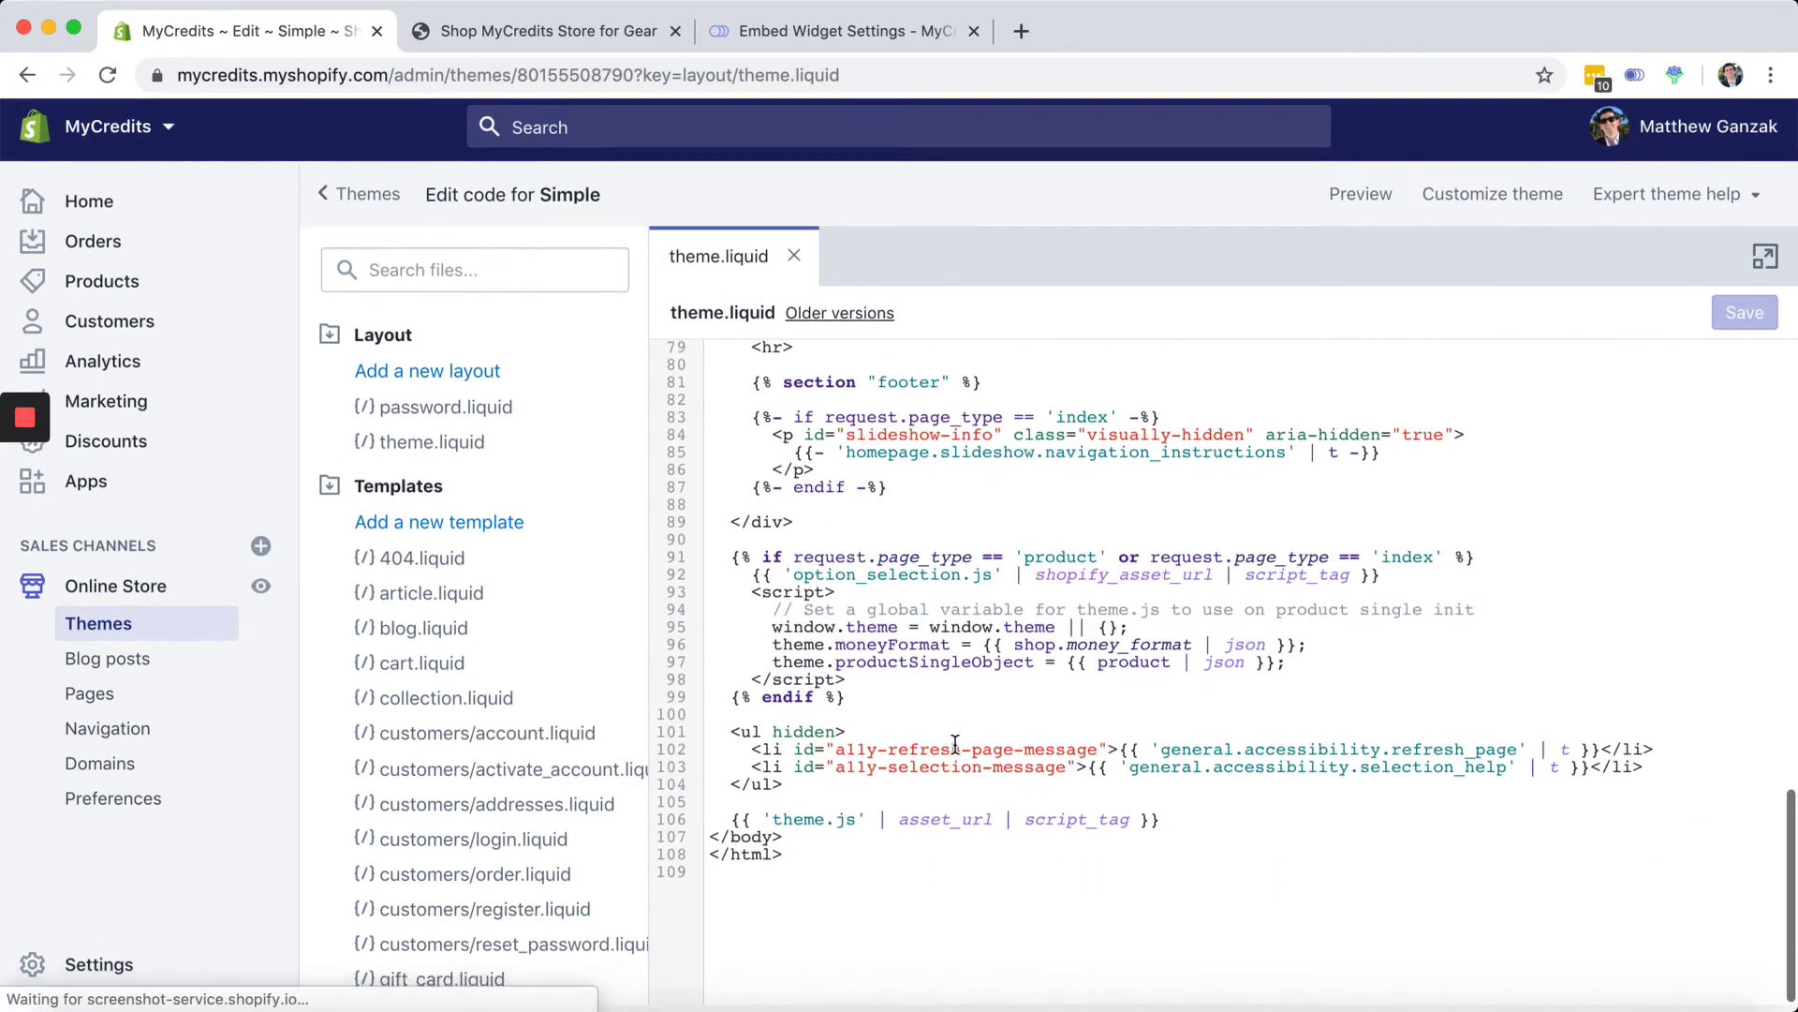
left_click(1191, 827)
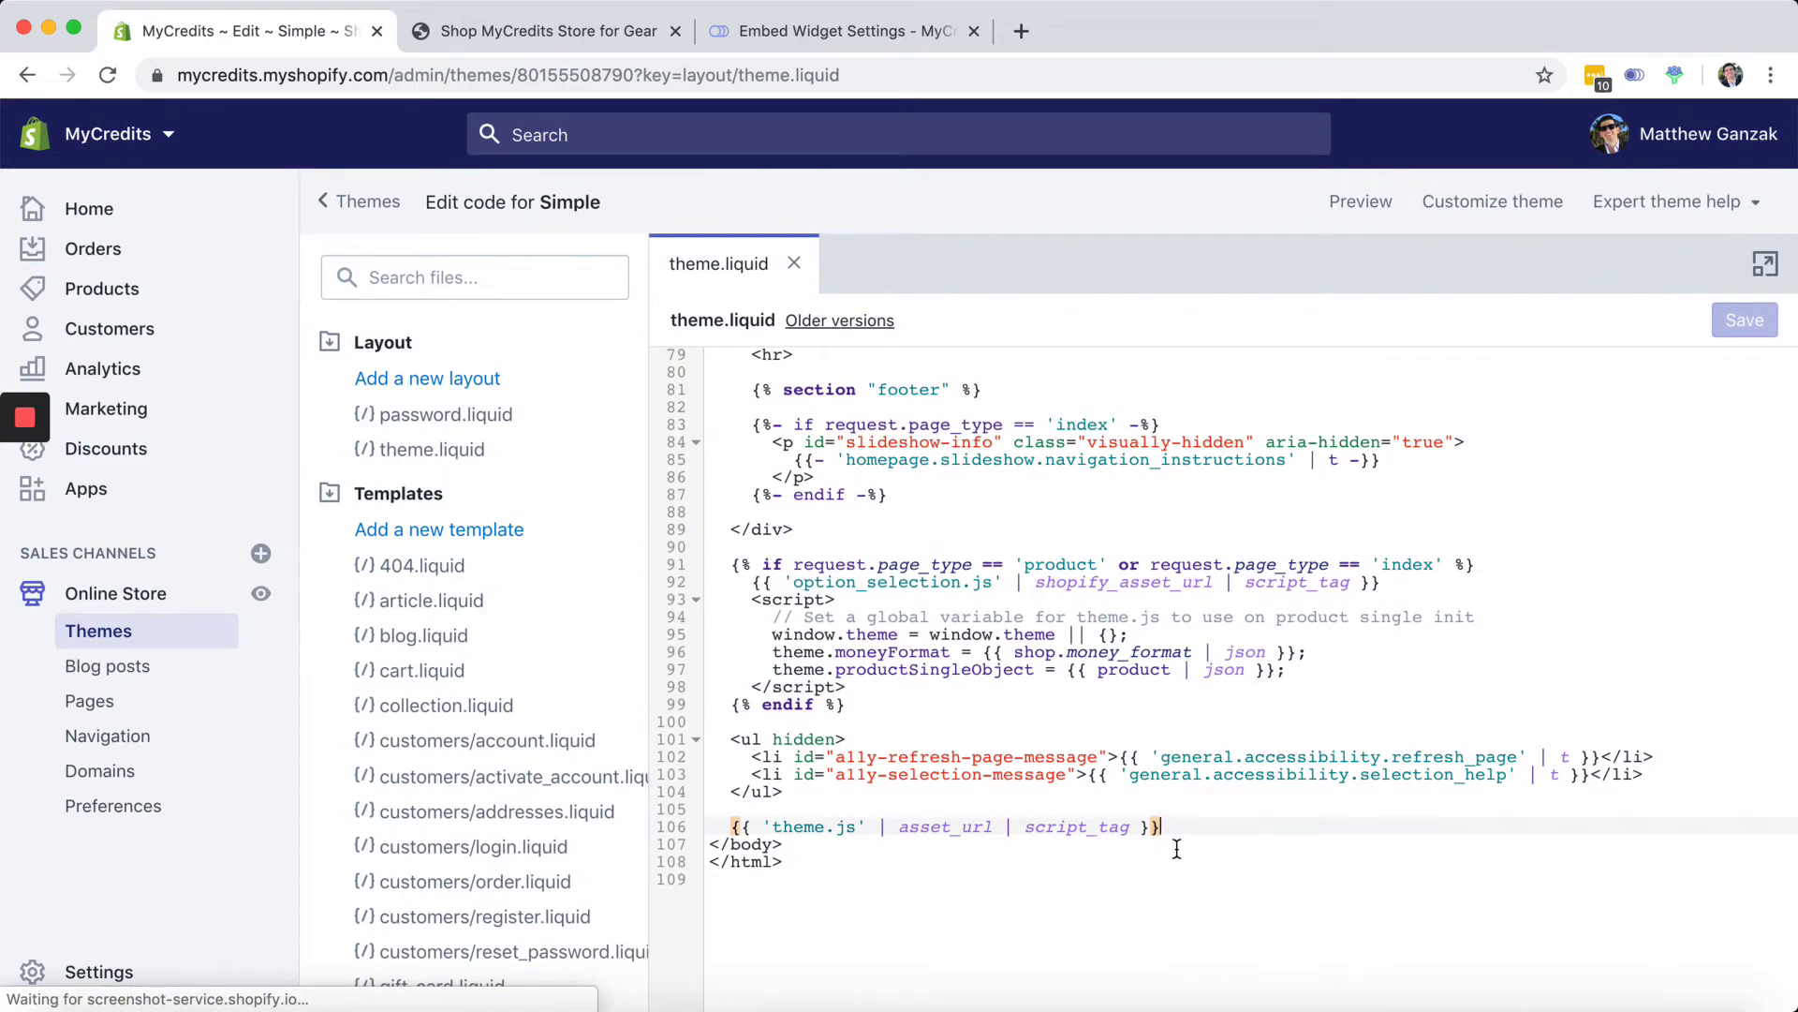
key("Return")
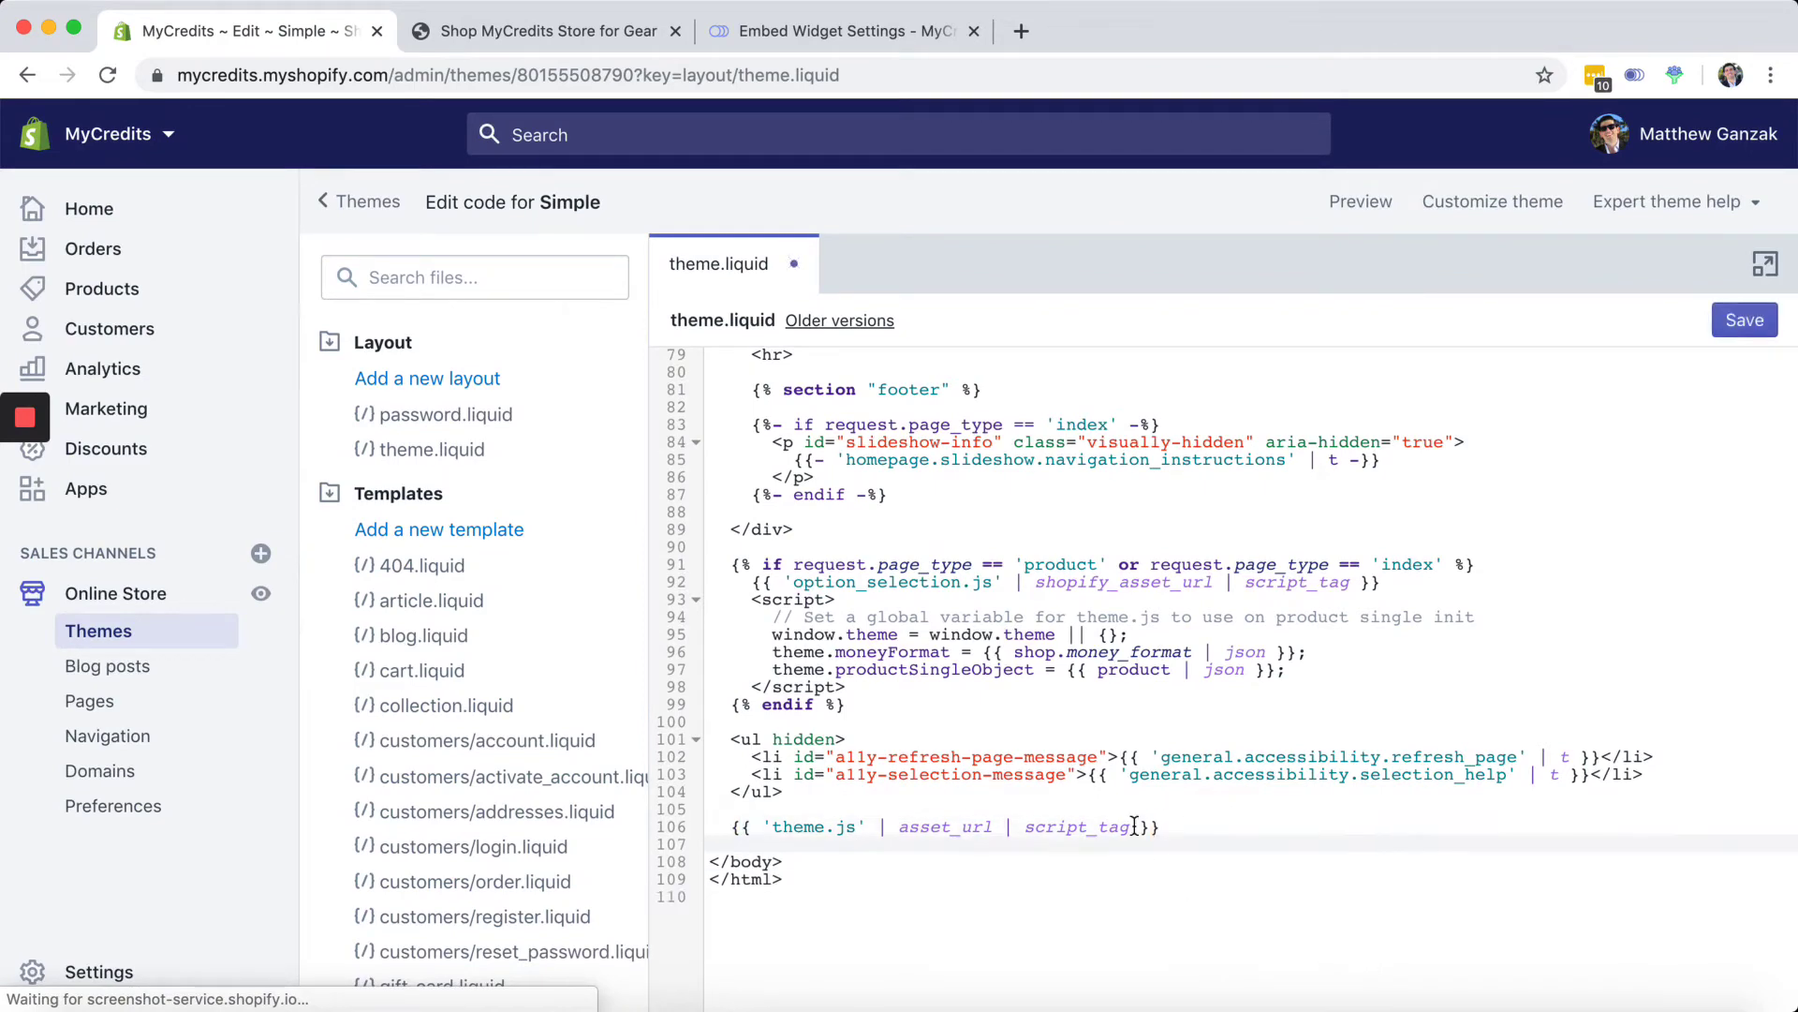
type("<script src='https://matt.mycredits.io/api/v2/embed_widget.js'></script>")
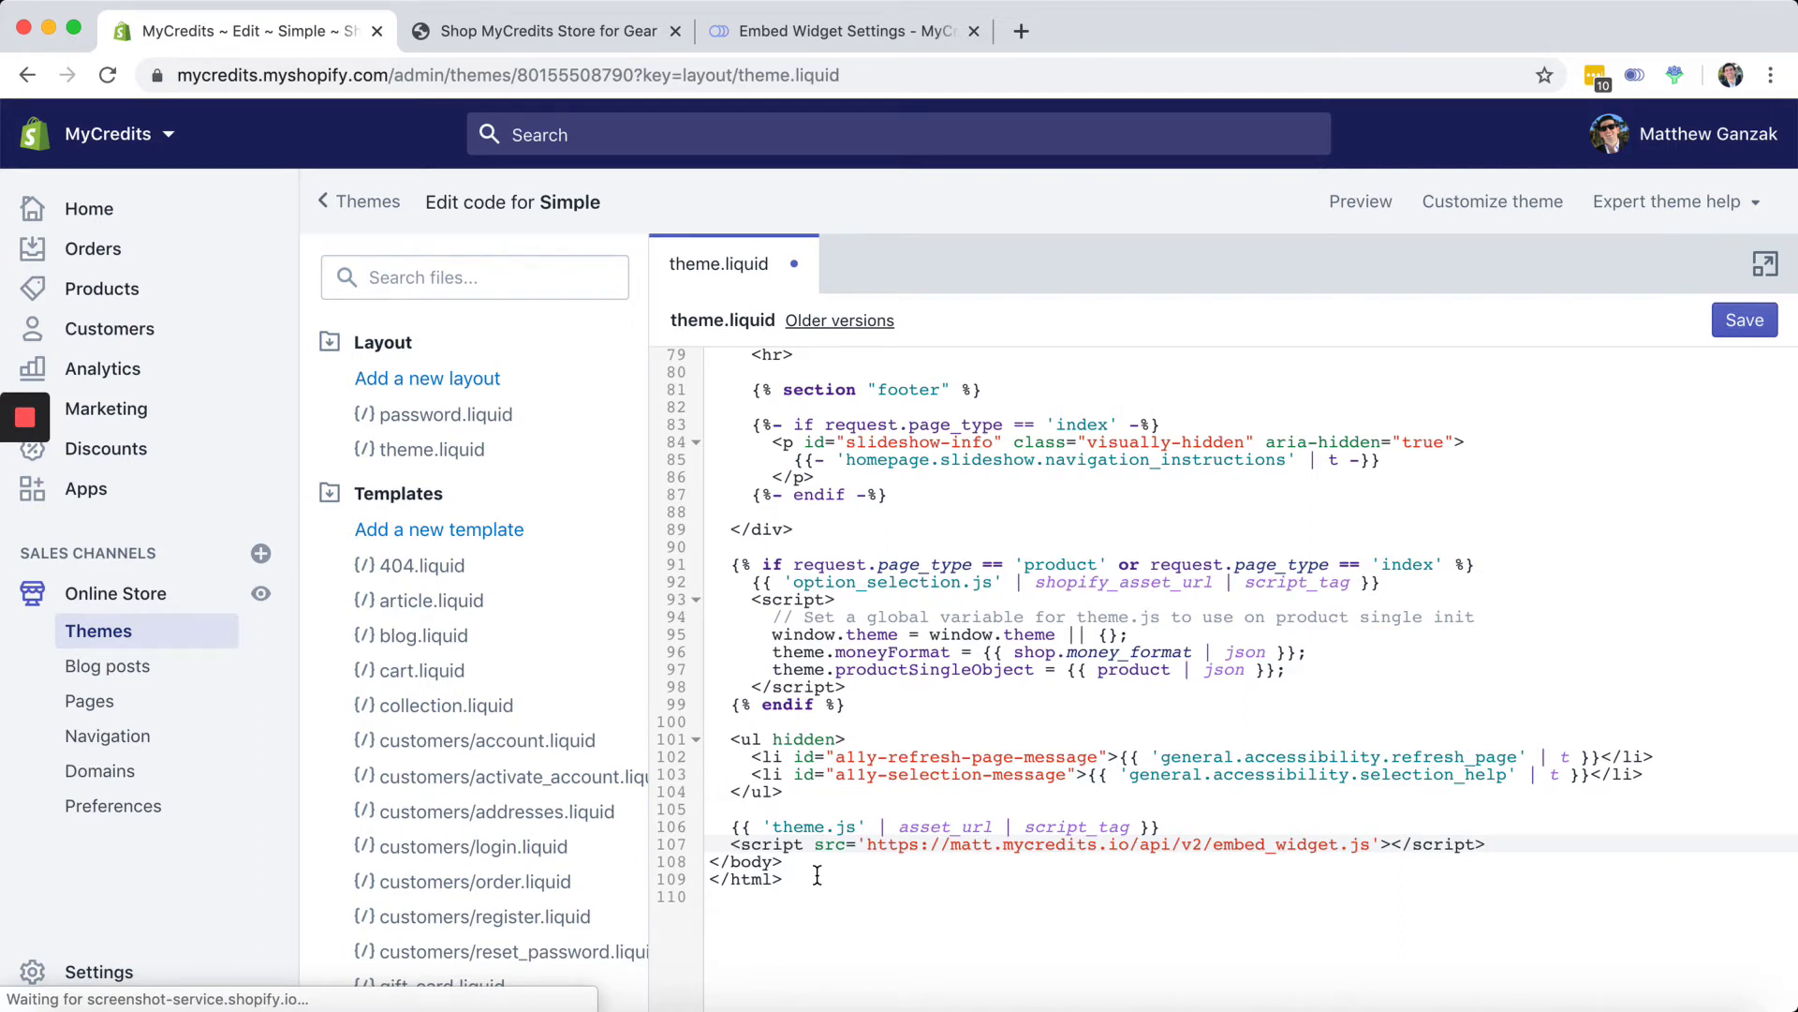
left_click(1744, 322)
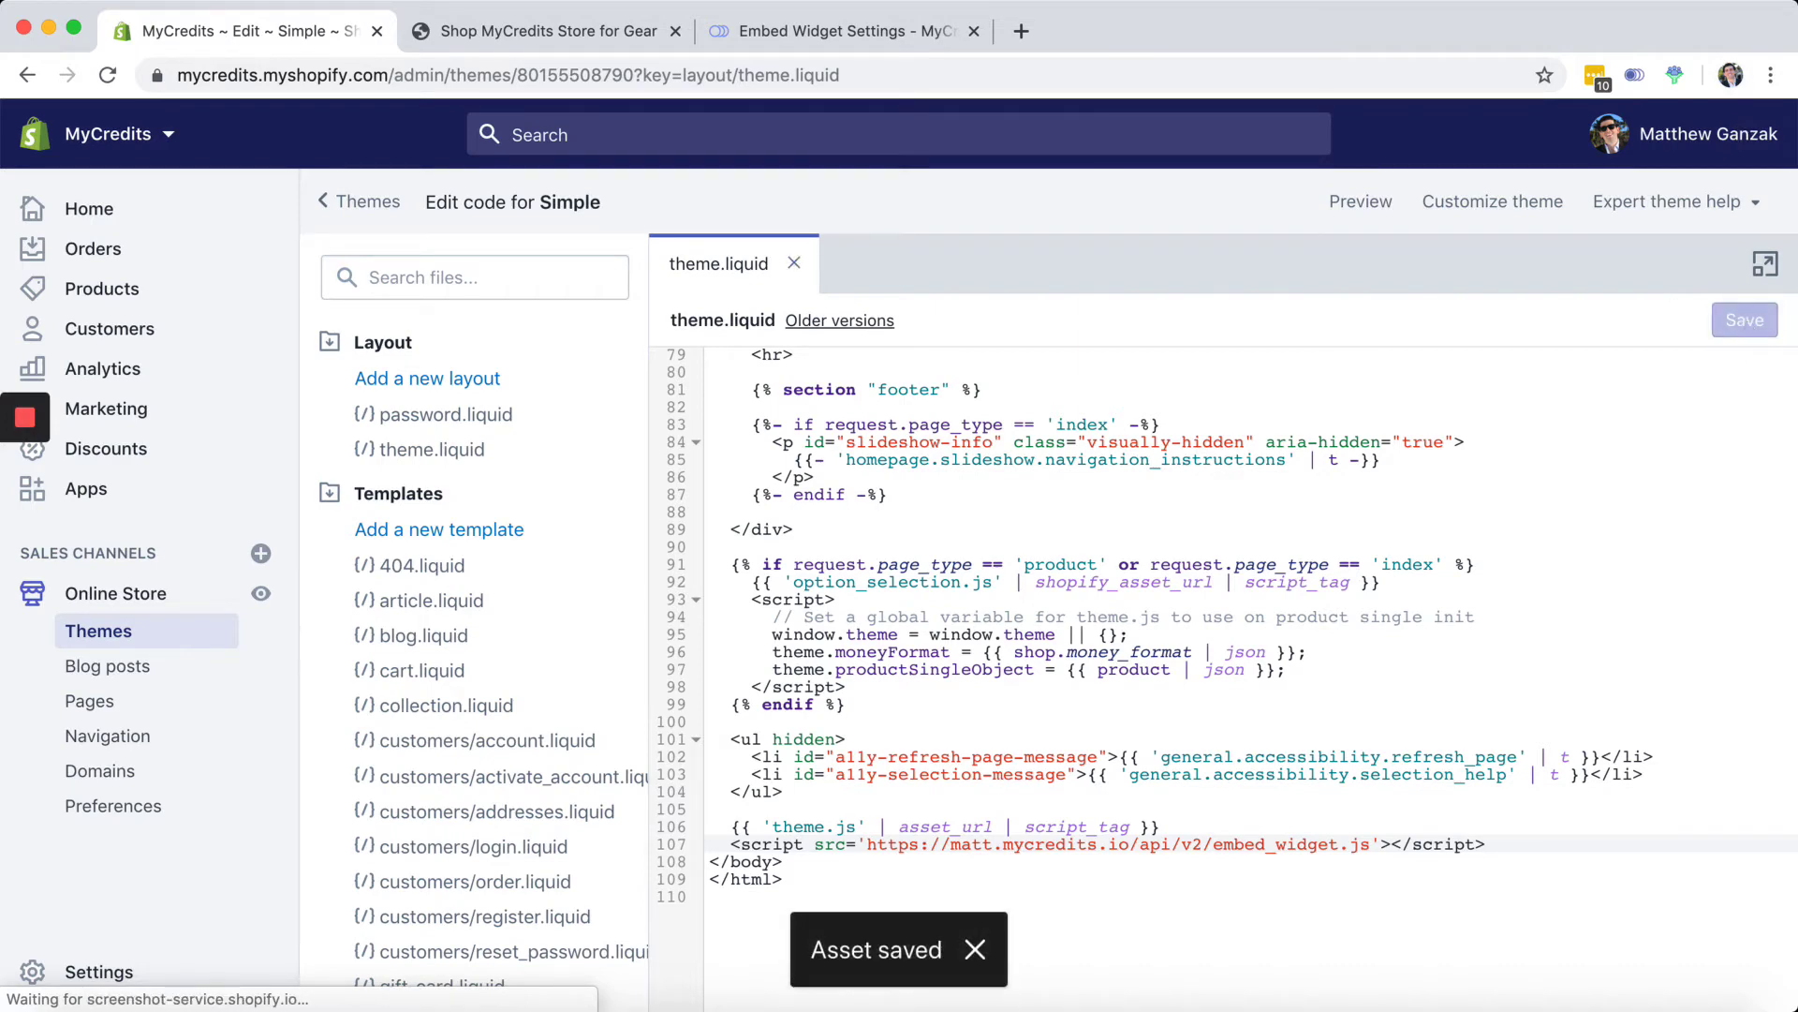
Reload the MyCredits storefront, open the Rewards widget and look through its contents.
left_click(572, 31)
key("super+r")
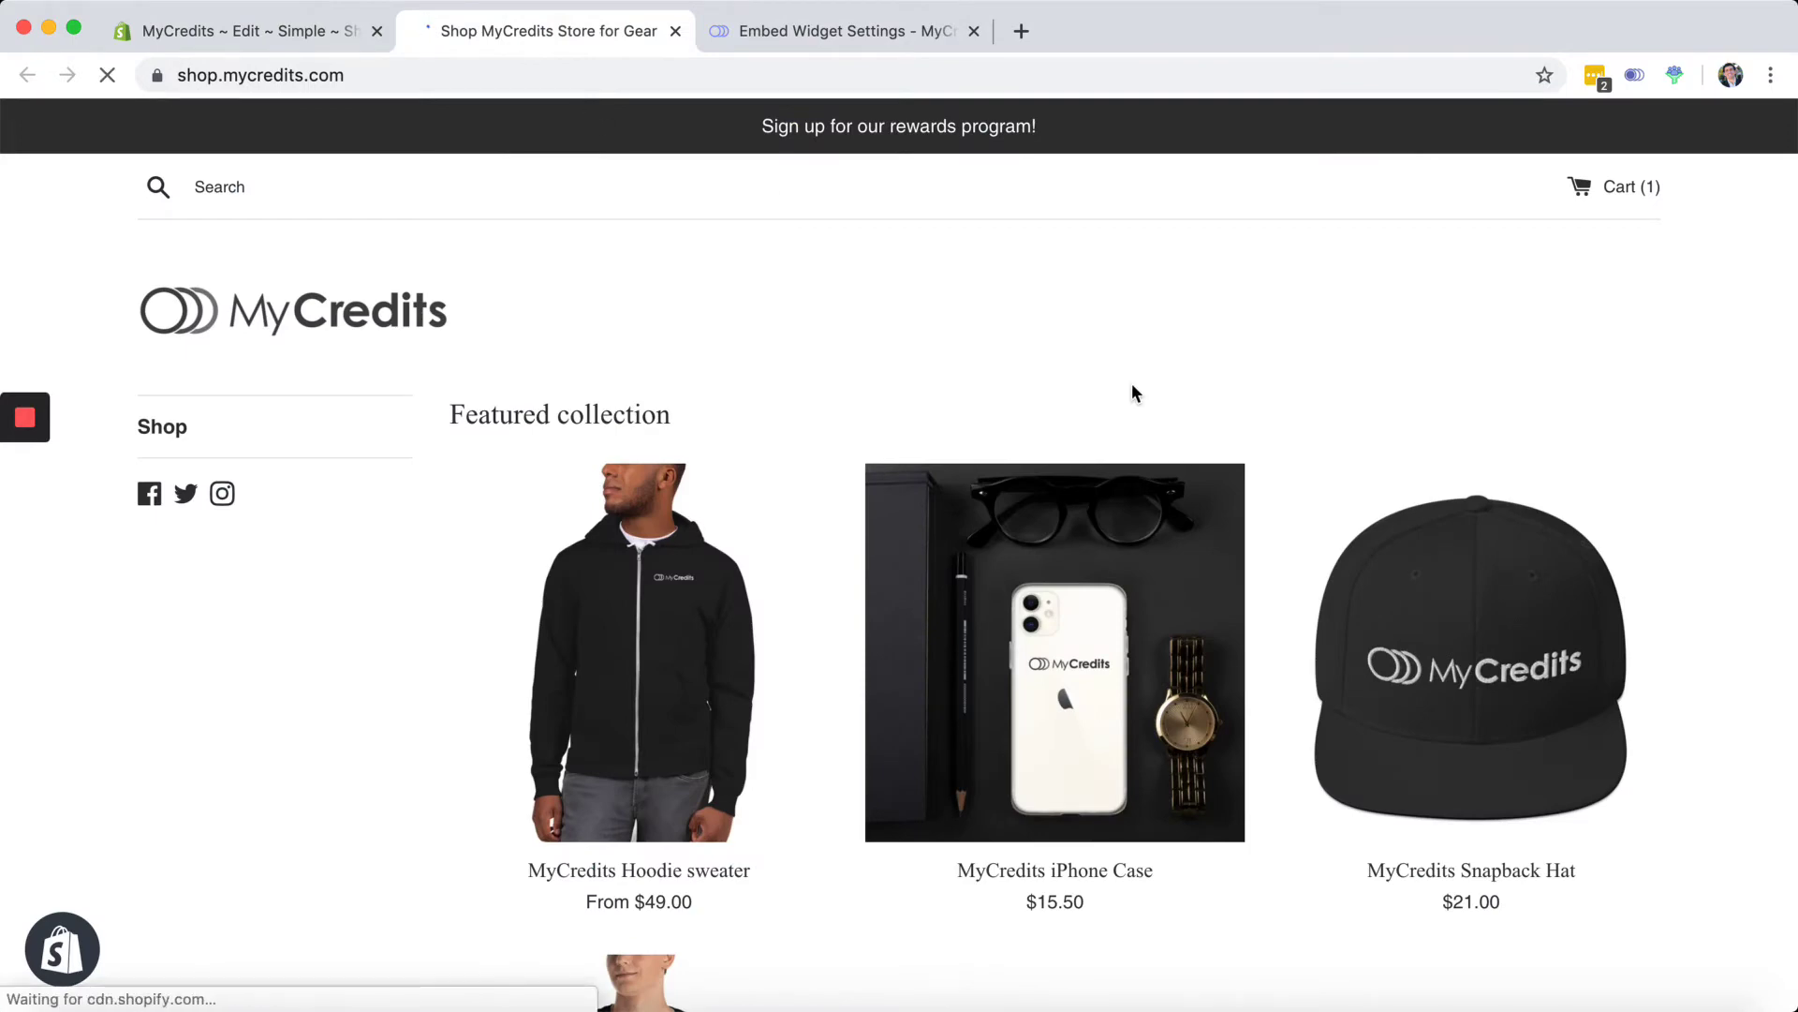
left_click(1655, 949)
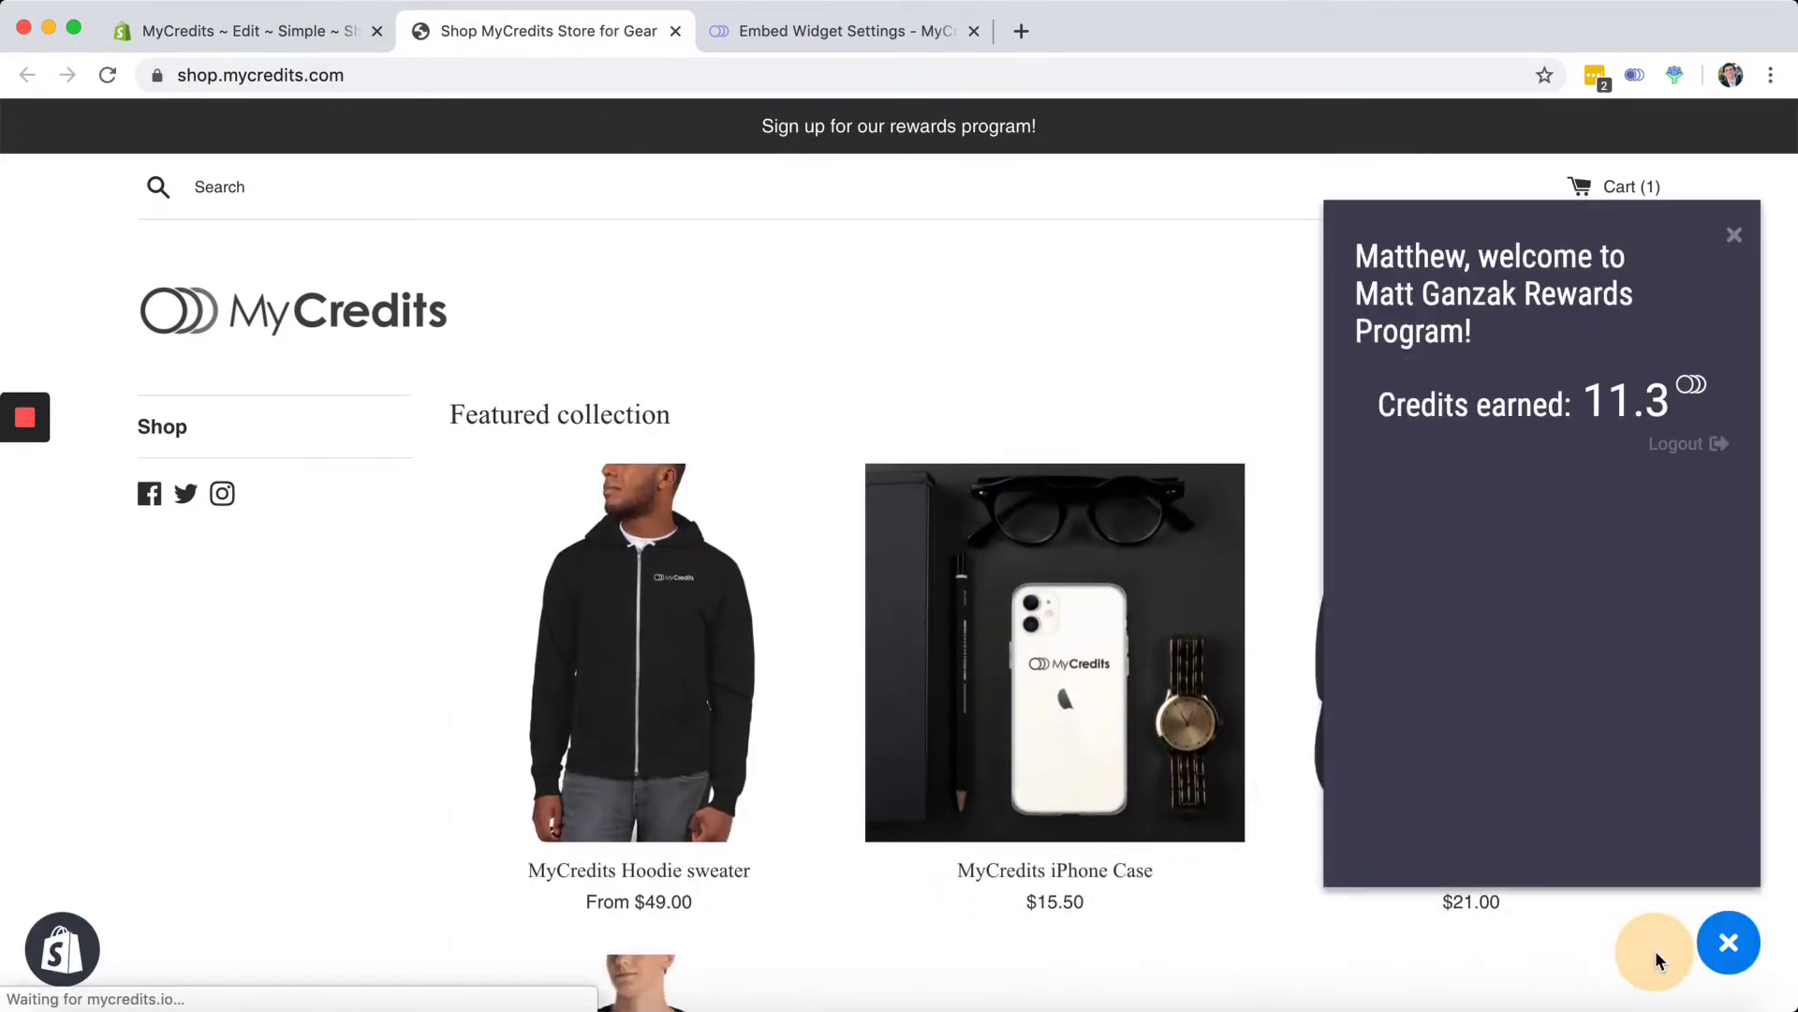
scroll(1599, 721, "down", 3)
scroll(1600, 722, "up", 3)
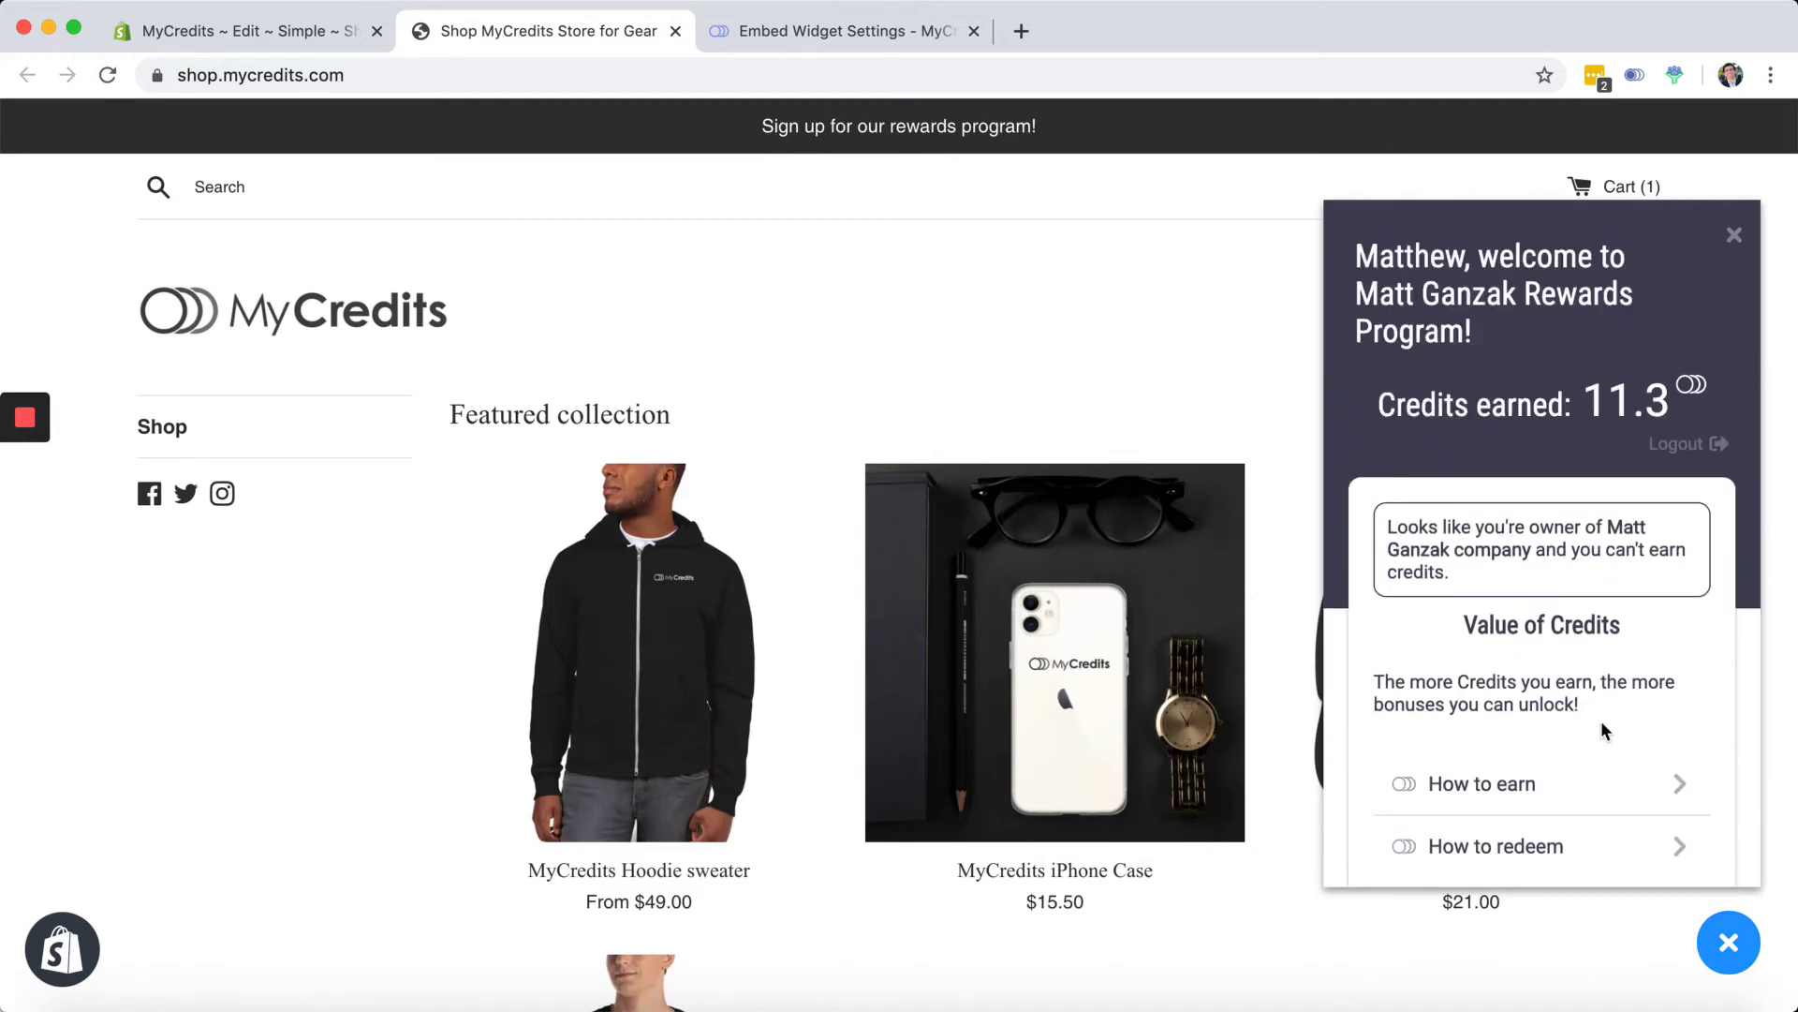
Close the storefront's Rewards widget and switch back to the MyCredits admin to view the Offers page.
left_click(1735, 235)
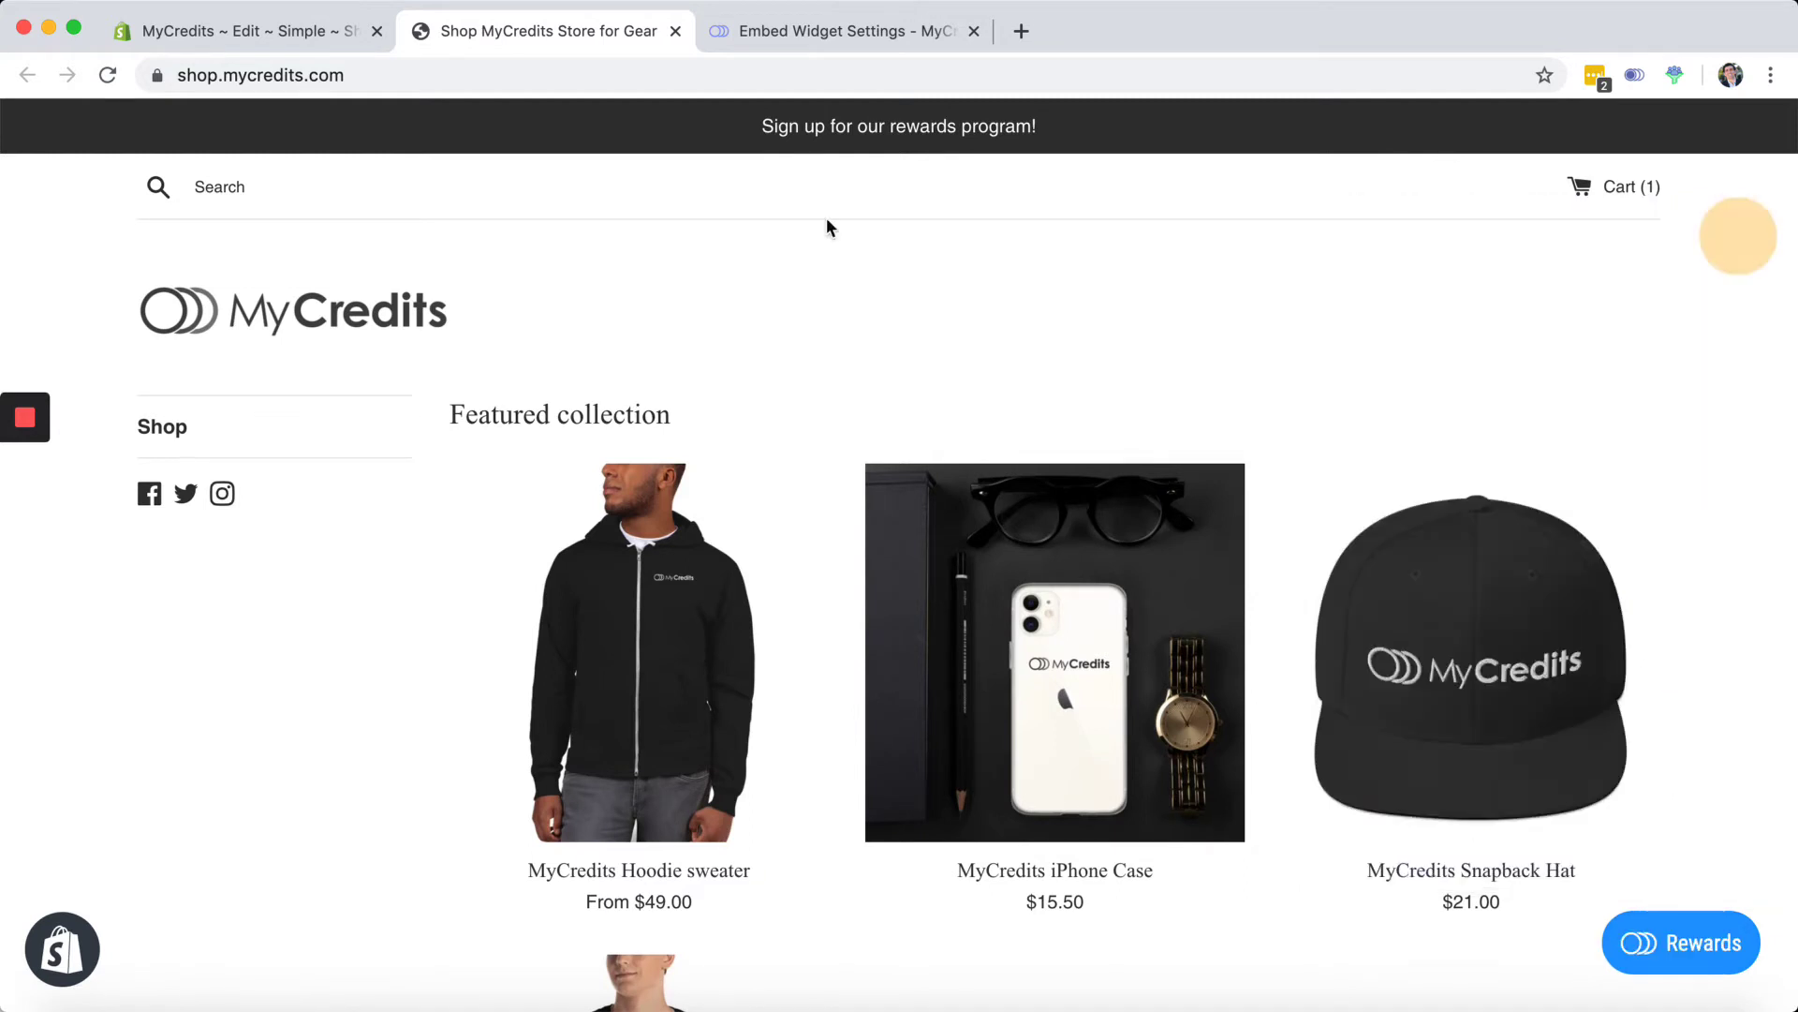
left_click(725, 28)
scroll(768, 808, "down", 3)
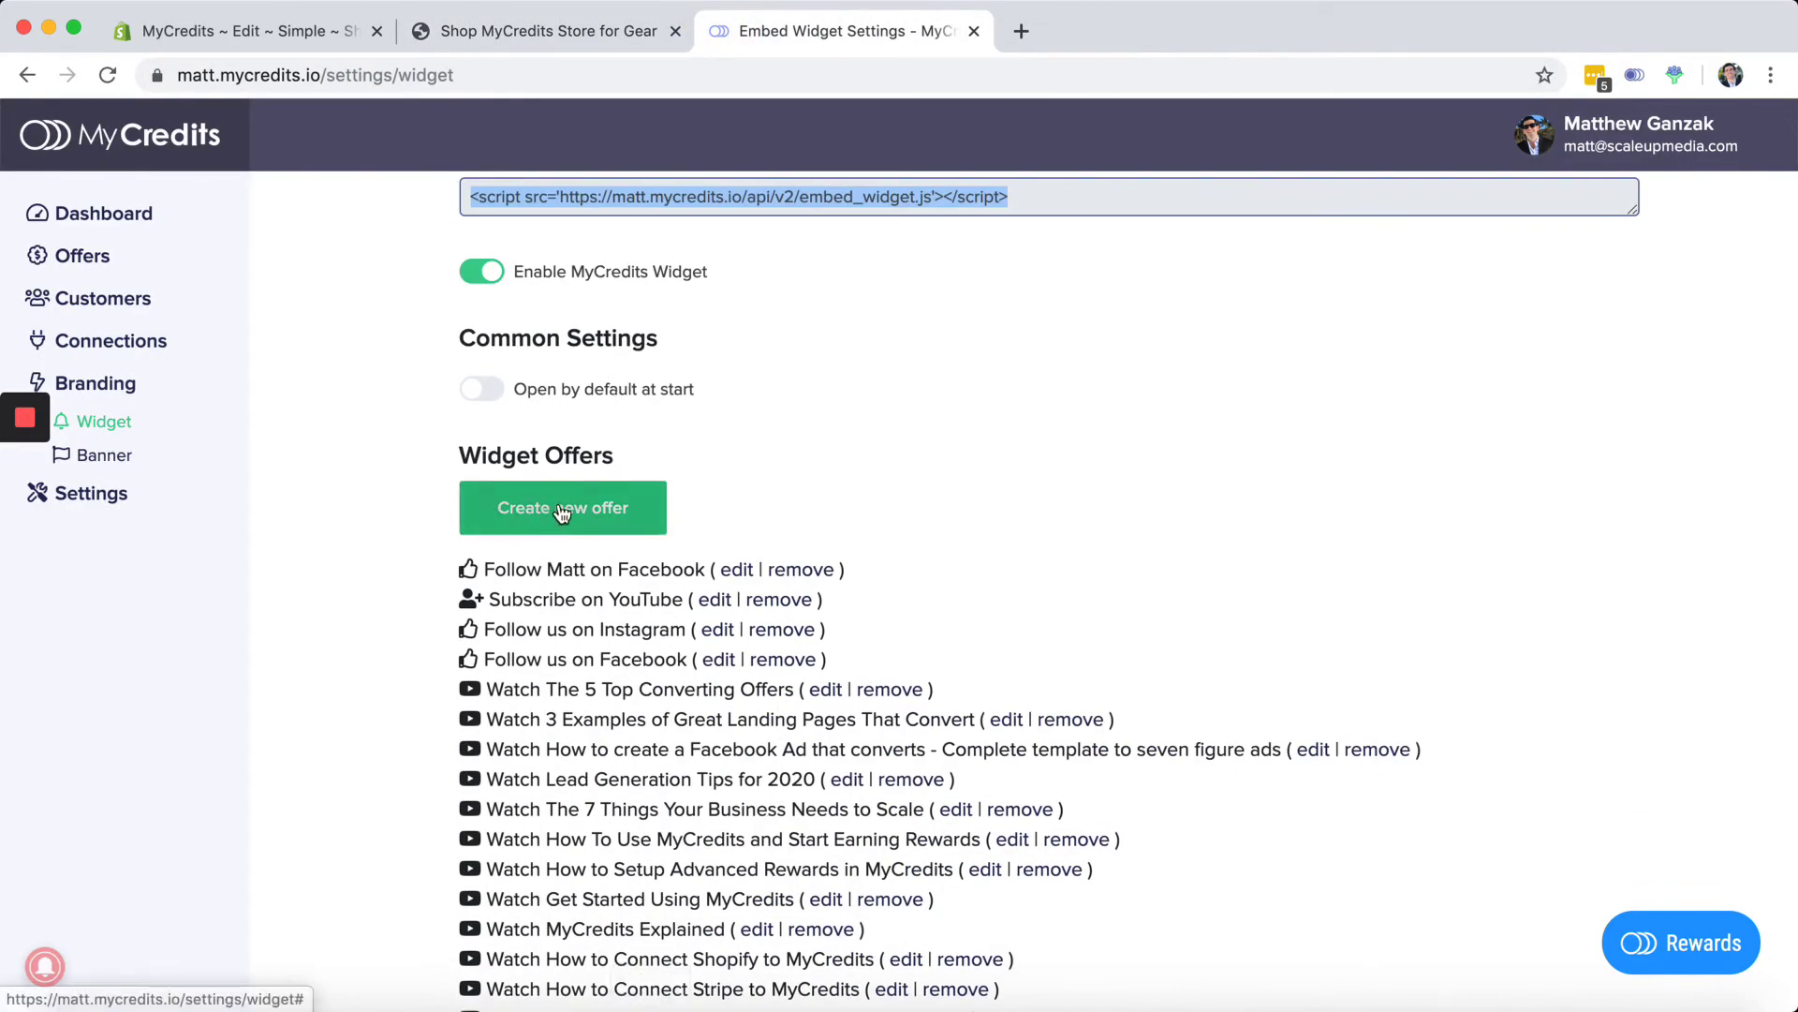
left_click(76, 259)
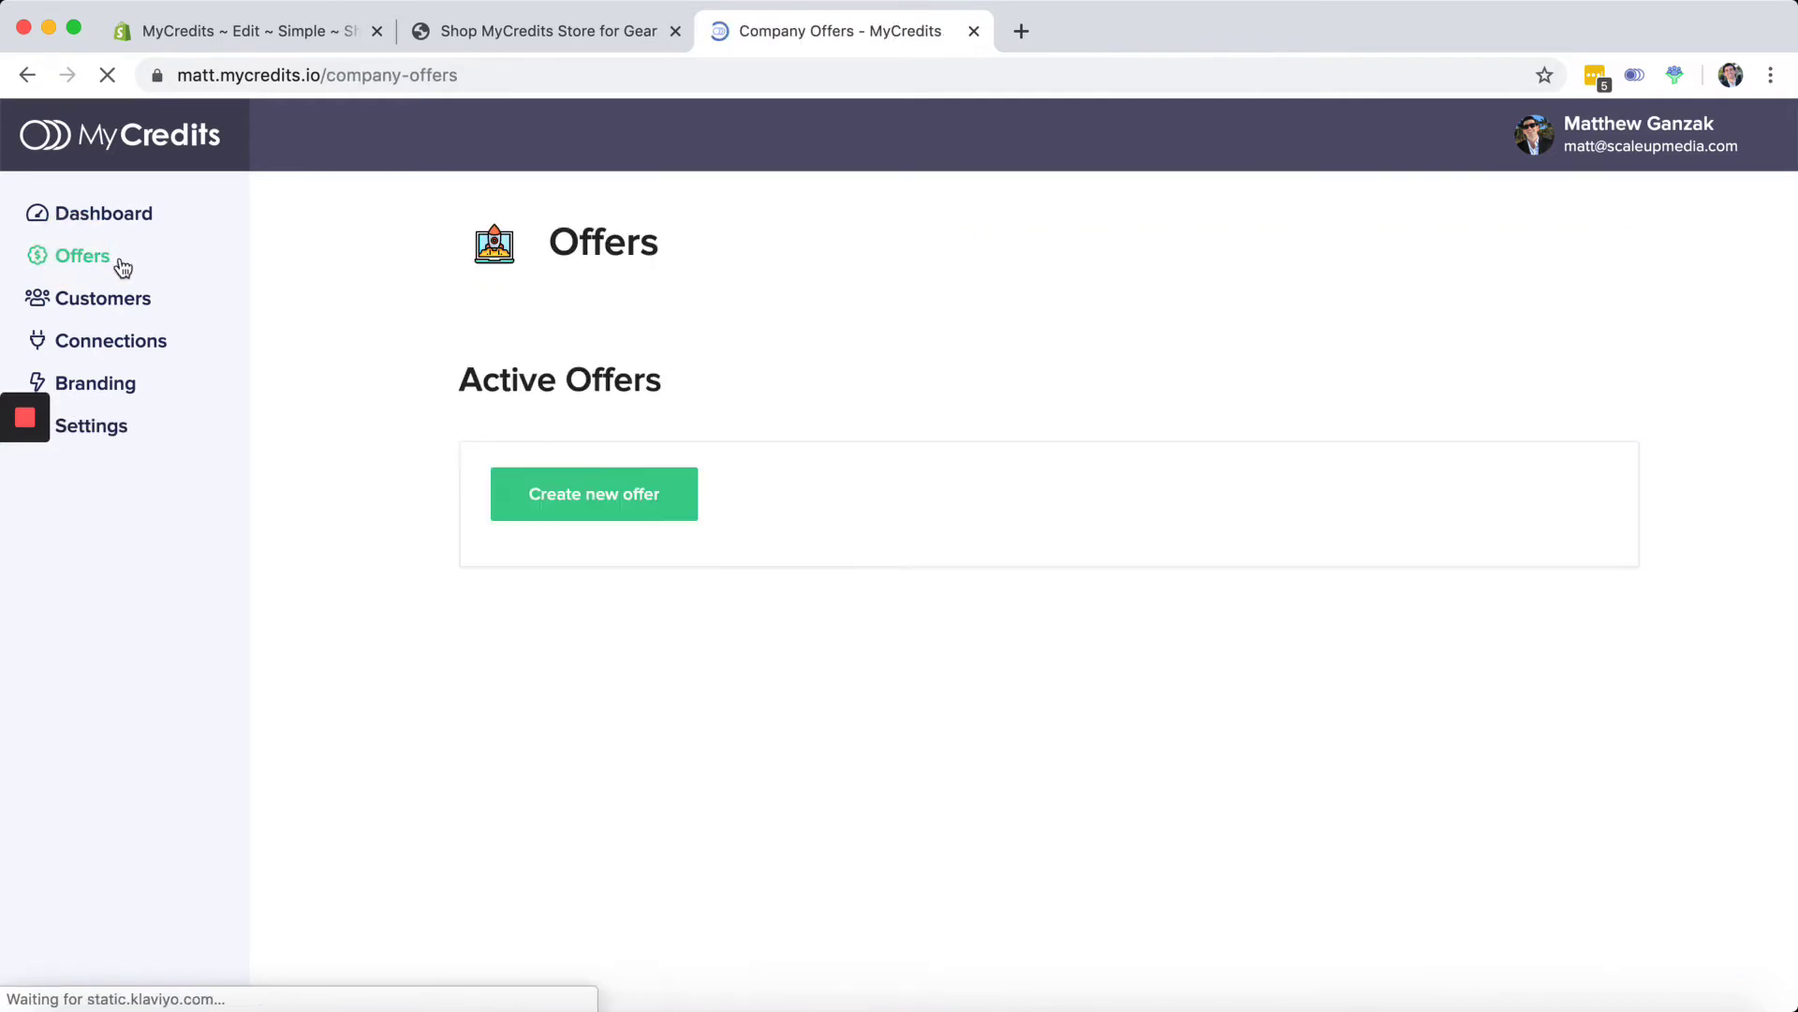
Examine the button and background color pickers in the embedded widget's appearance settings and preview the Rewards widget.
left_click(117, 384)
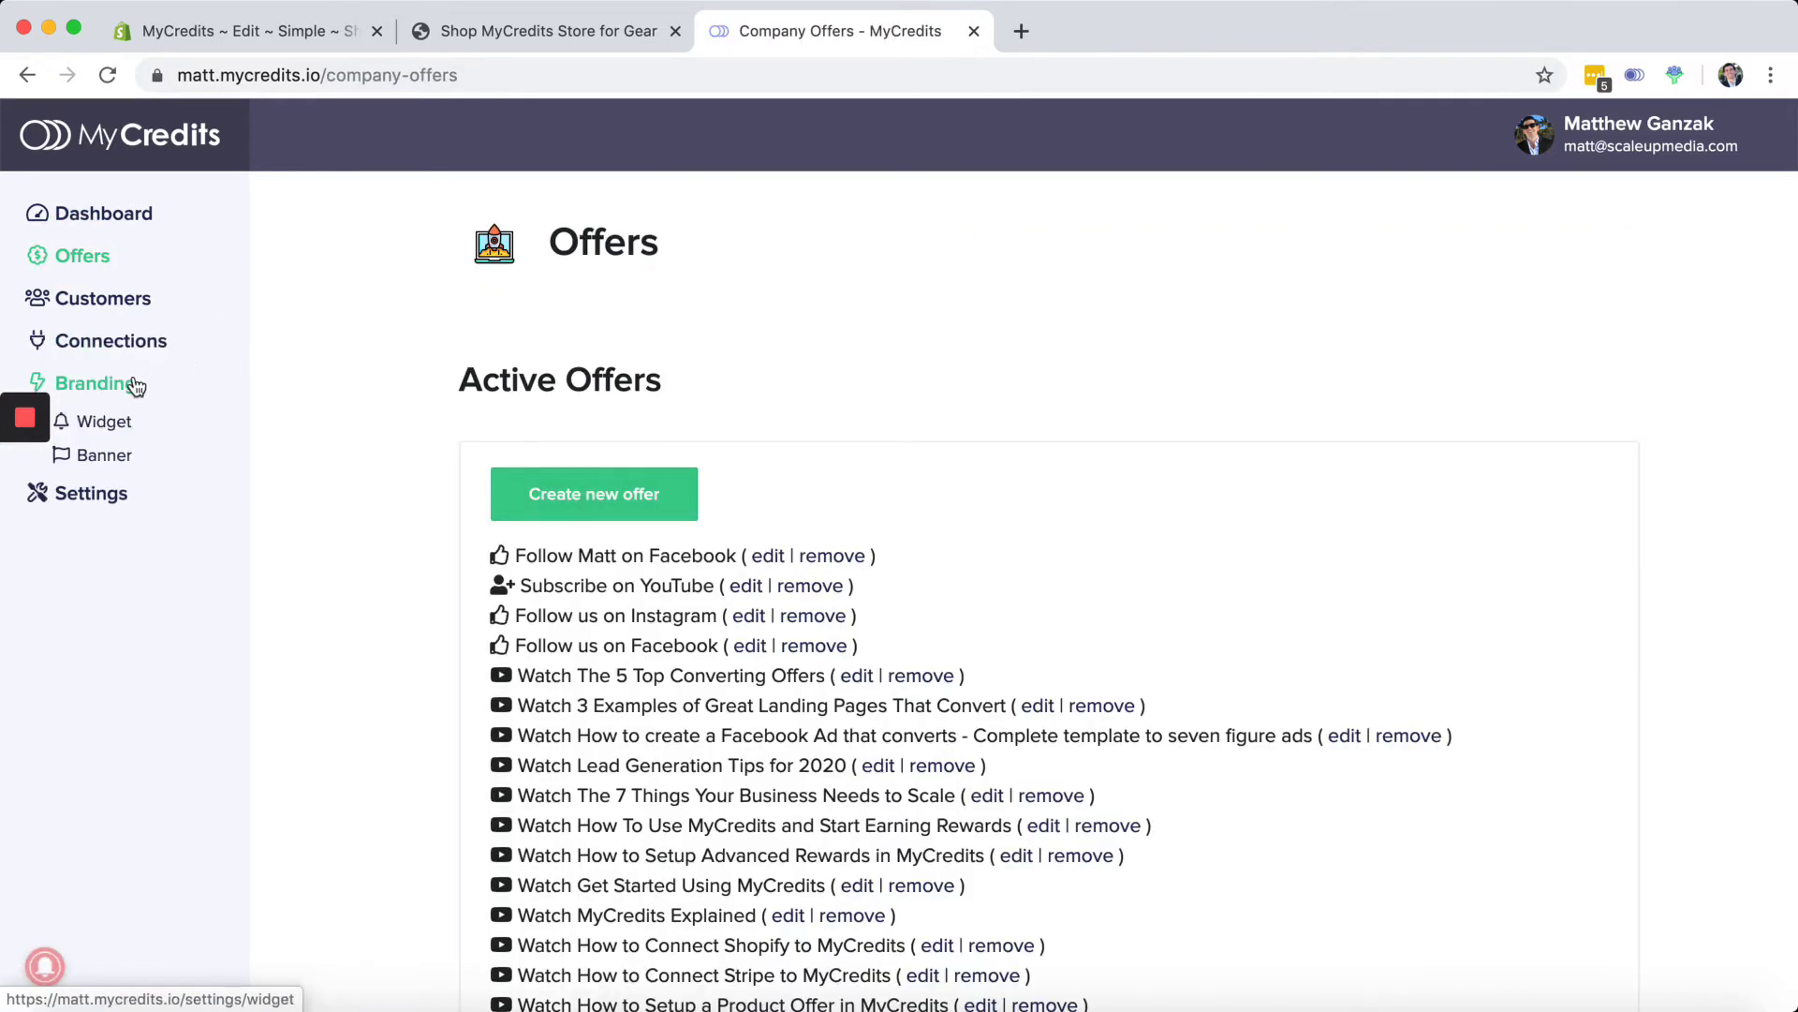
left_click(103, 422)
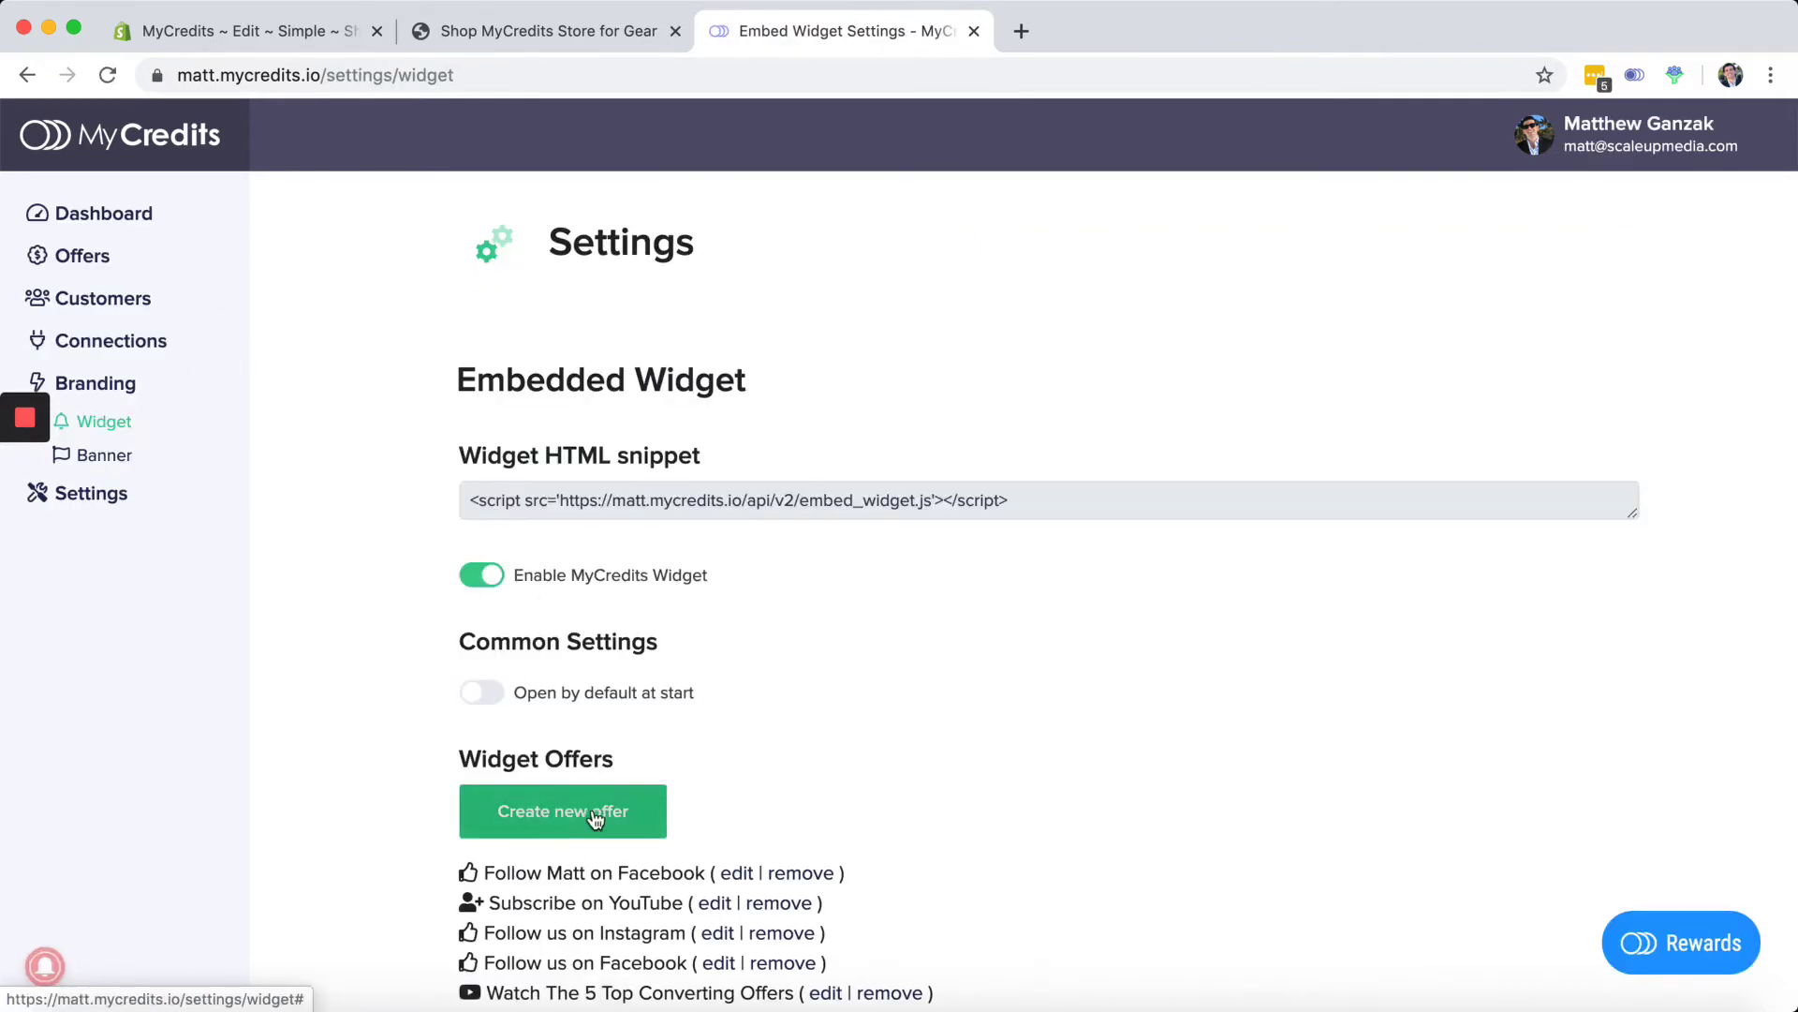
scroll(582, 819, "down", 10)
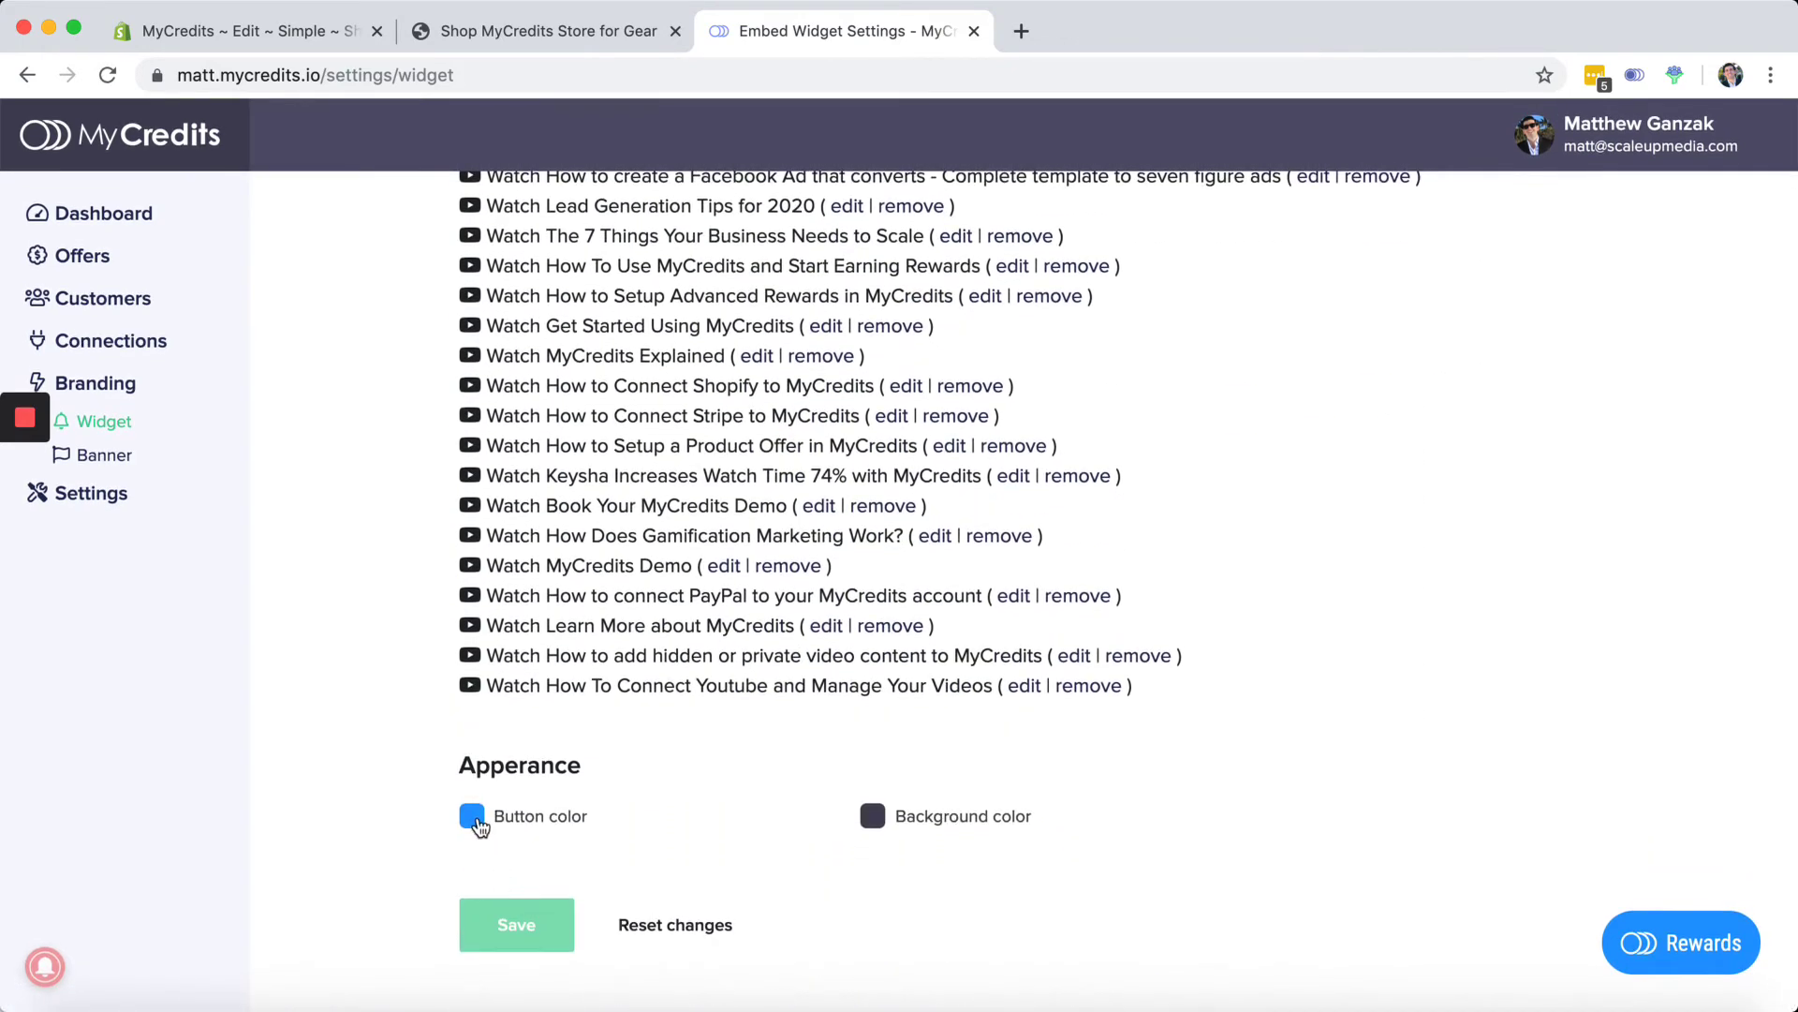
left_click(472, 816)
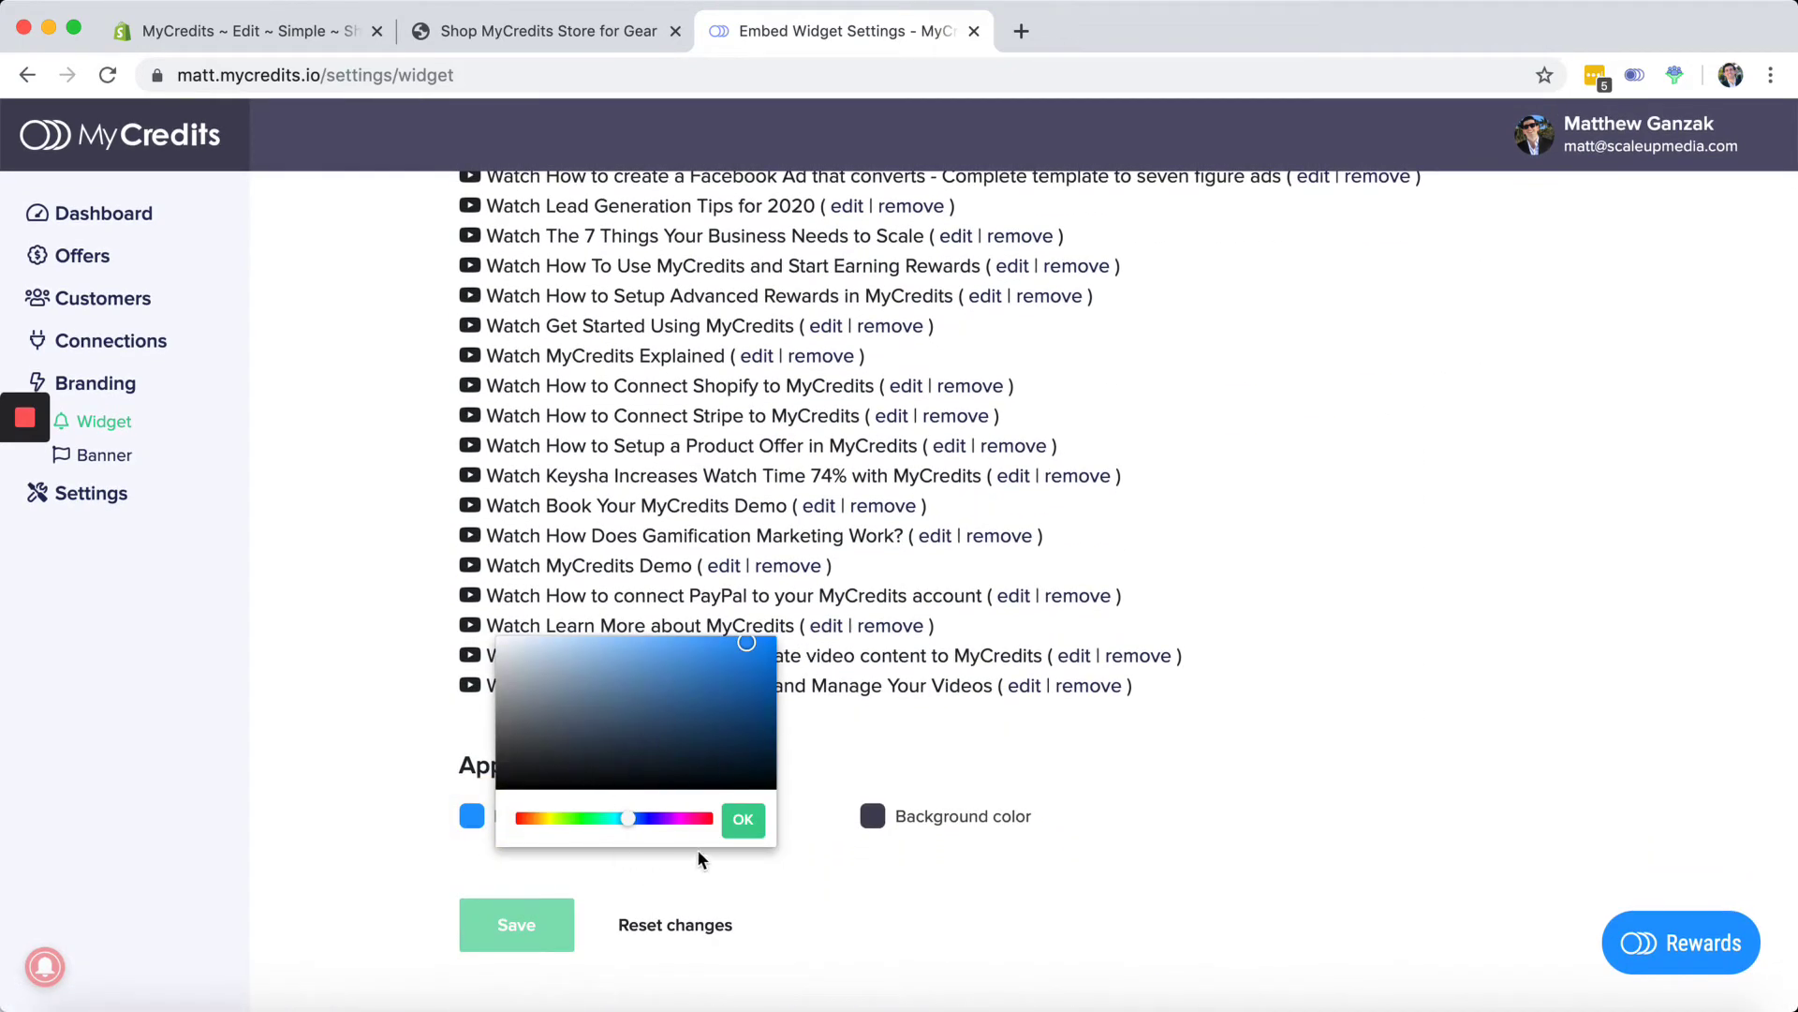
left_click(872, 816)
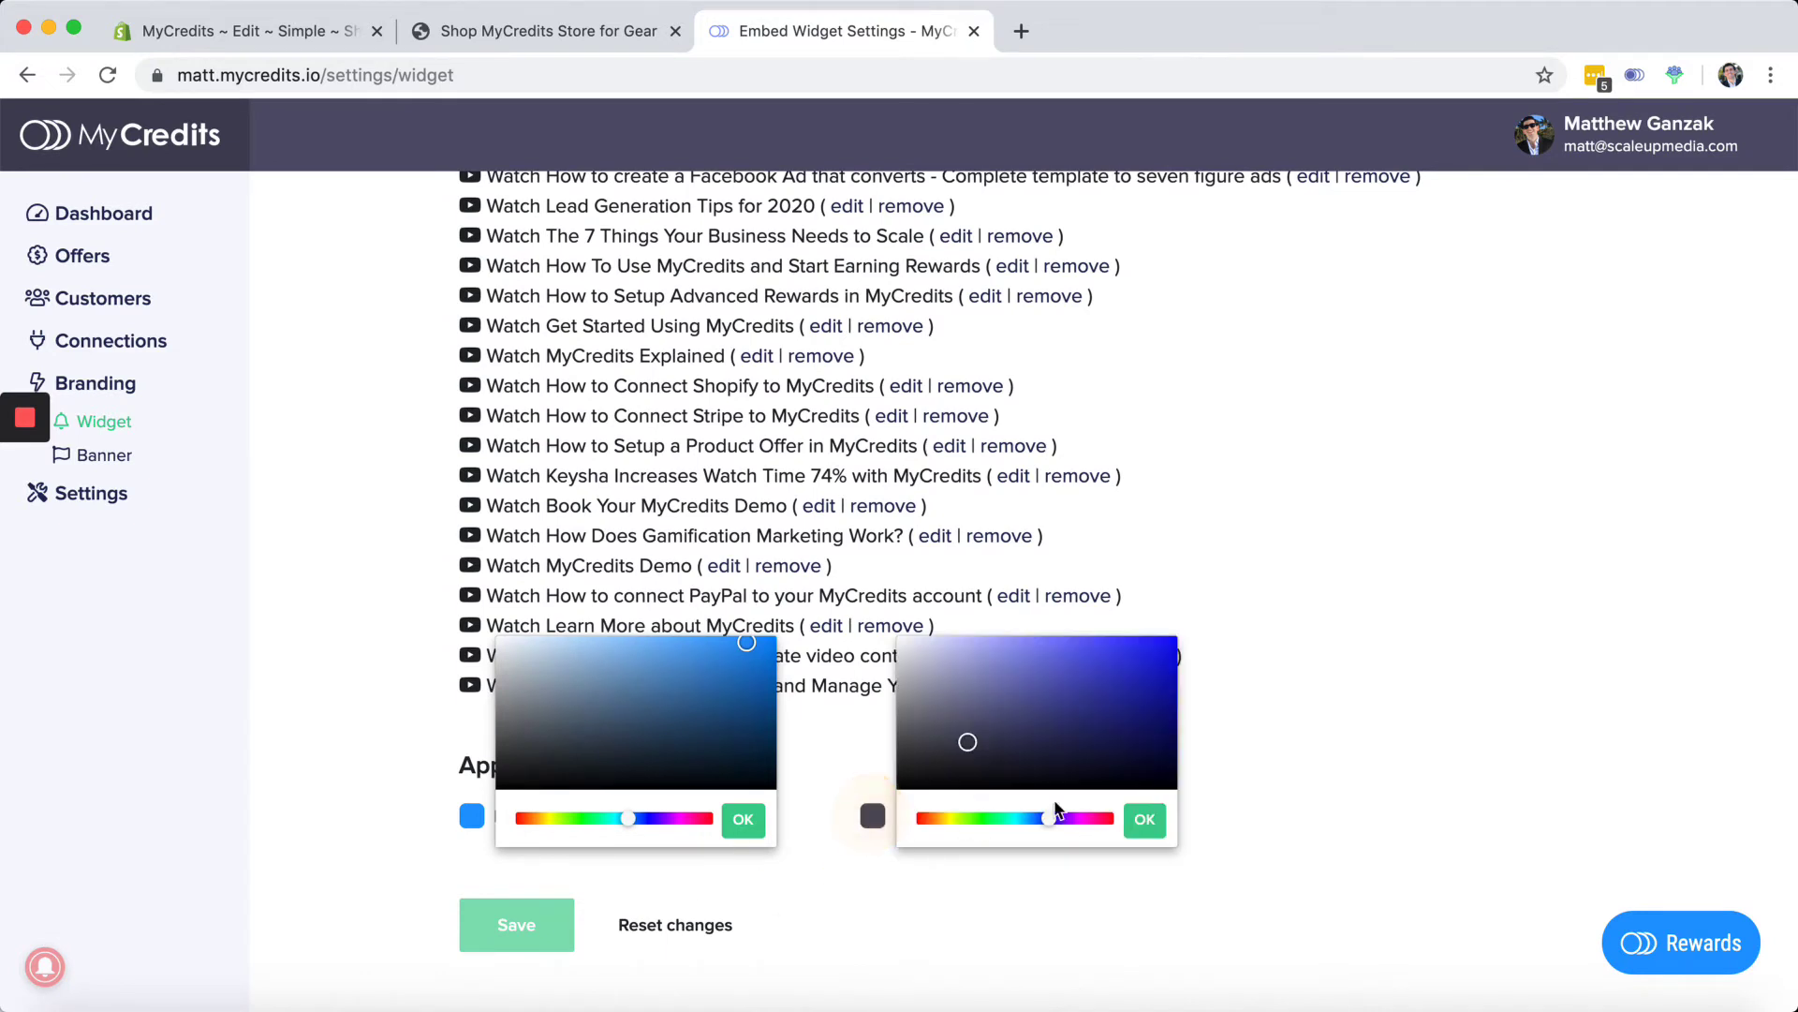
left_click(1145, 820)
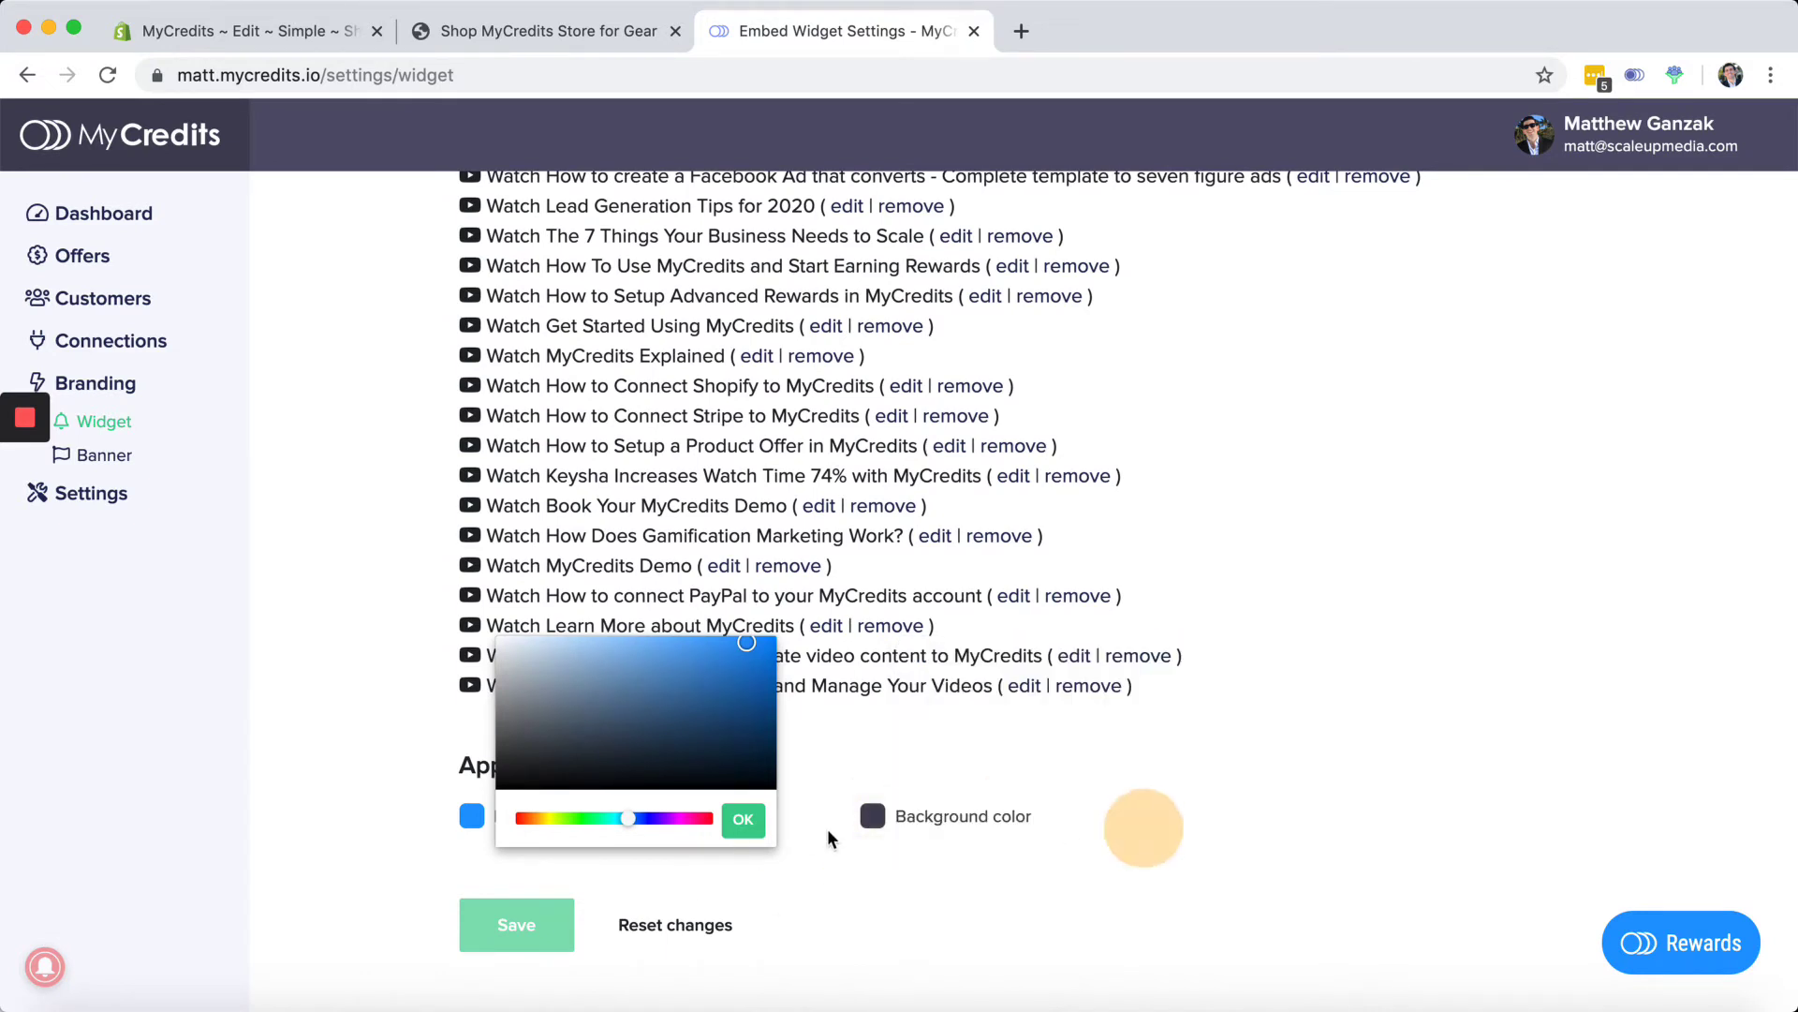
left_click(743, 820)
left_click(1705, 954)
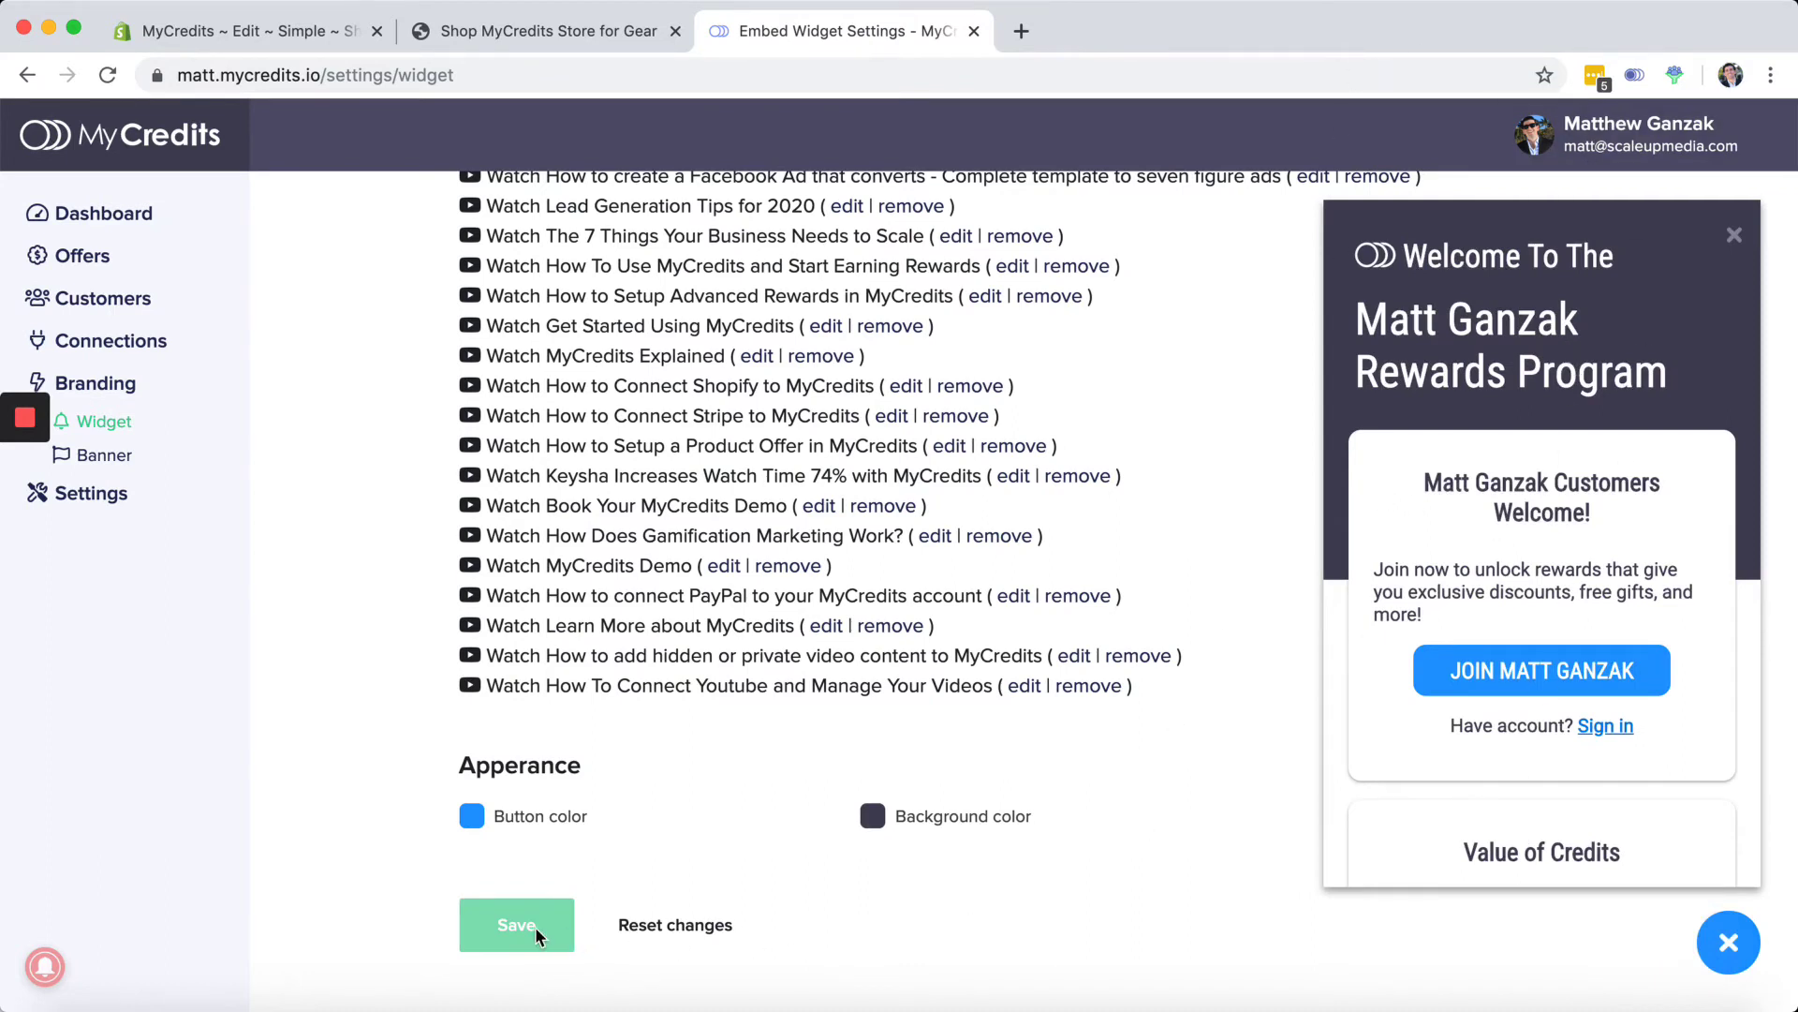
Look at the Banner branding settings and the getting started checklist on the Dashboard.
left_click(93, 454)
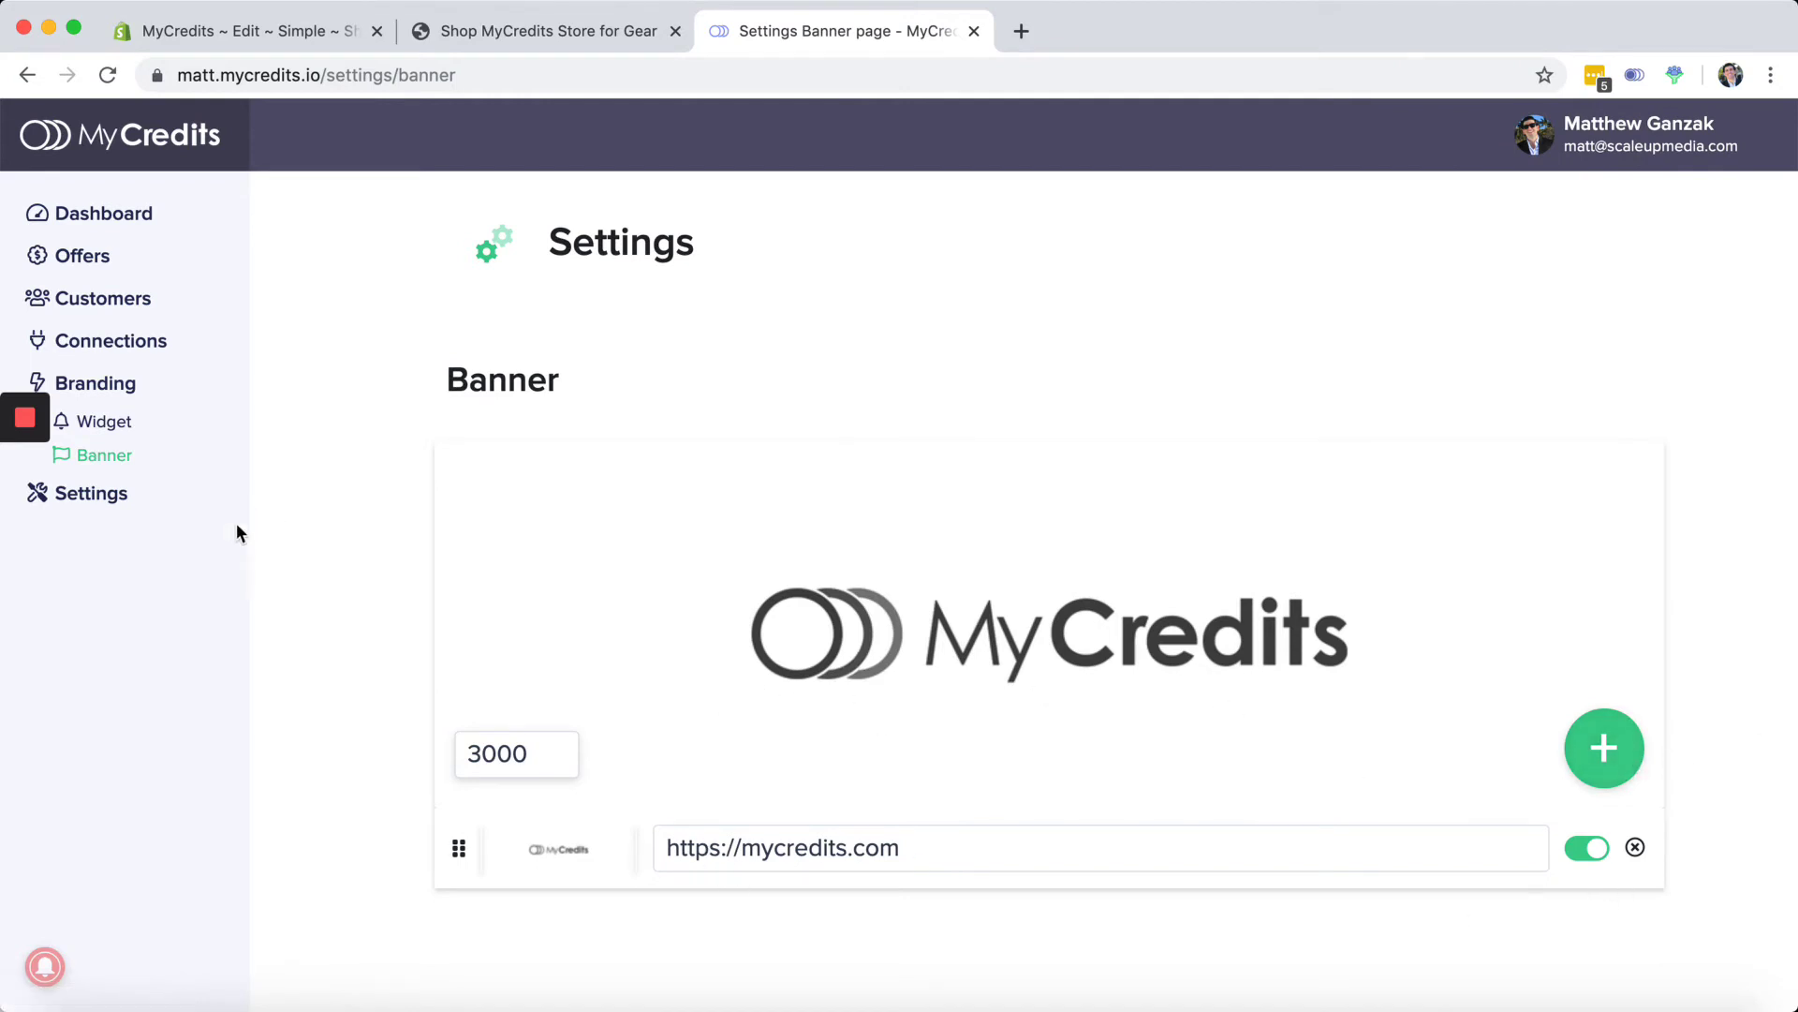
mouse_move(97, 507)
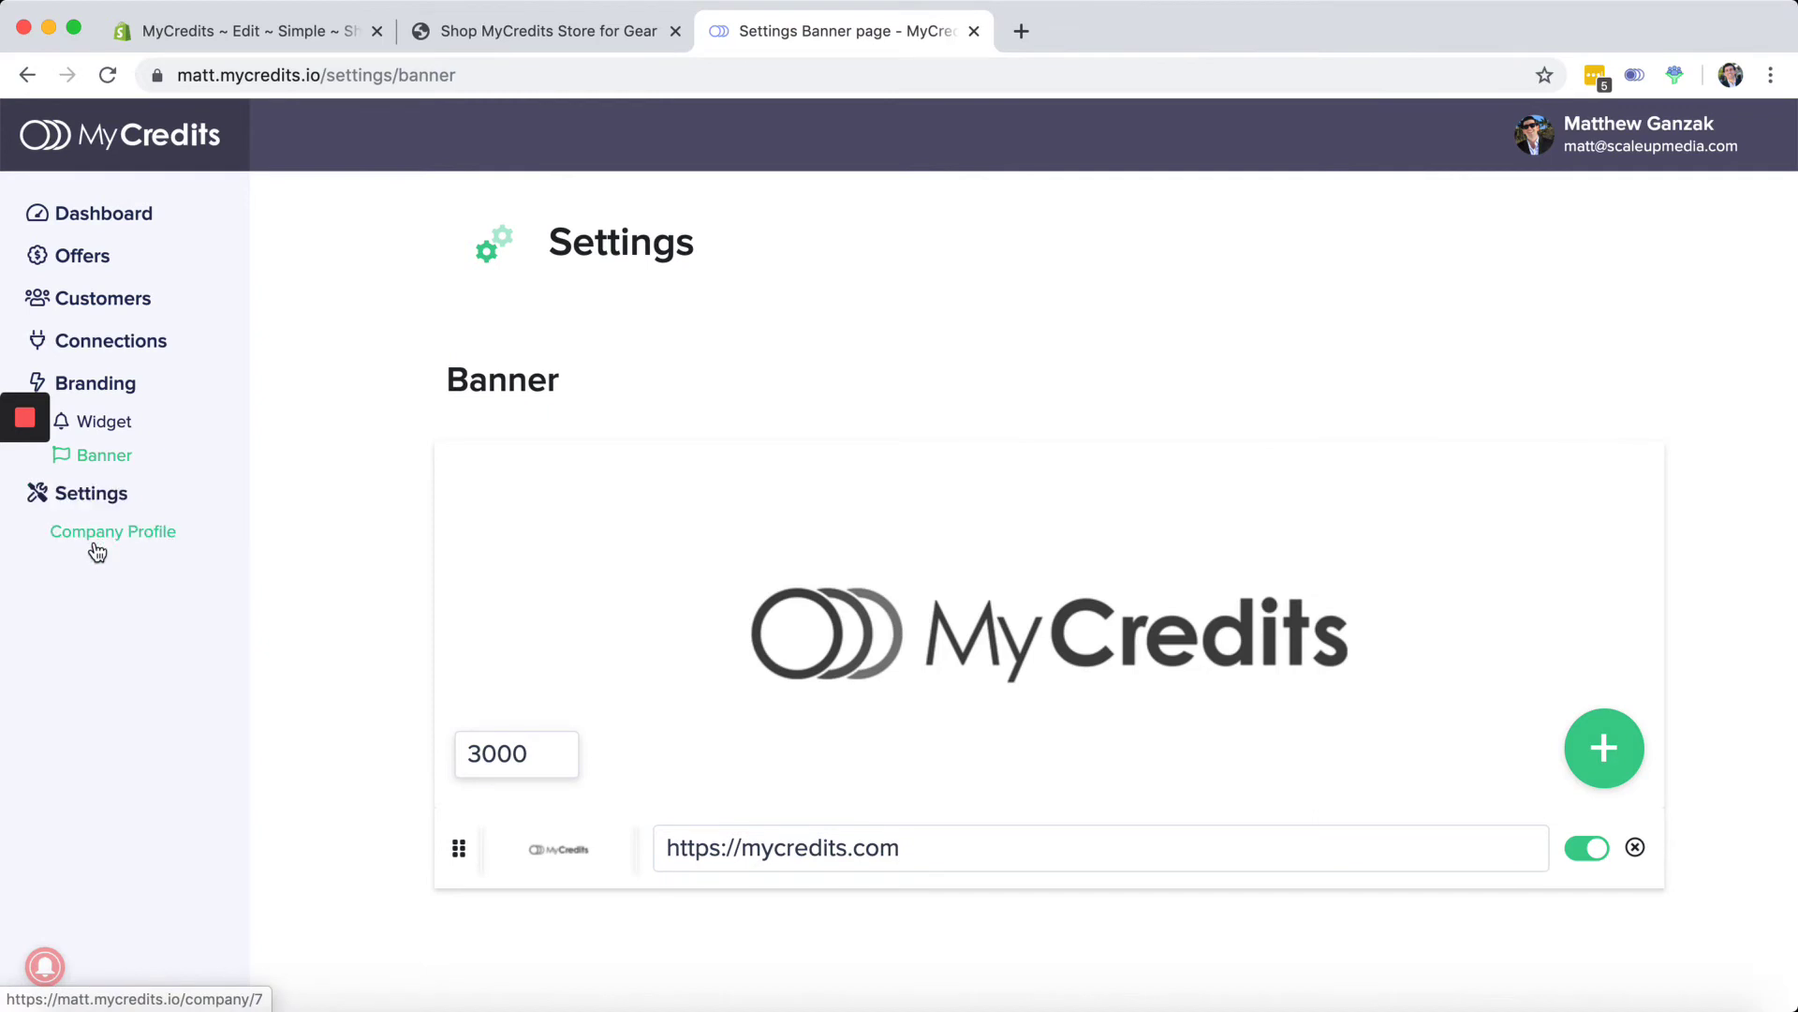
left_click(107, 226)
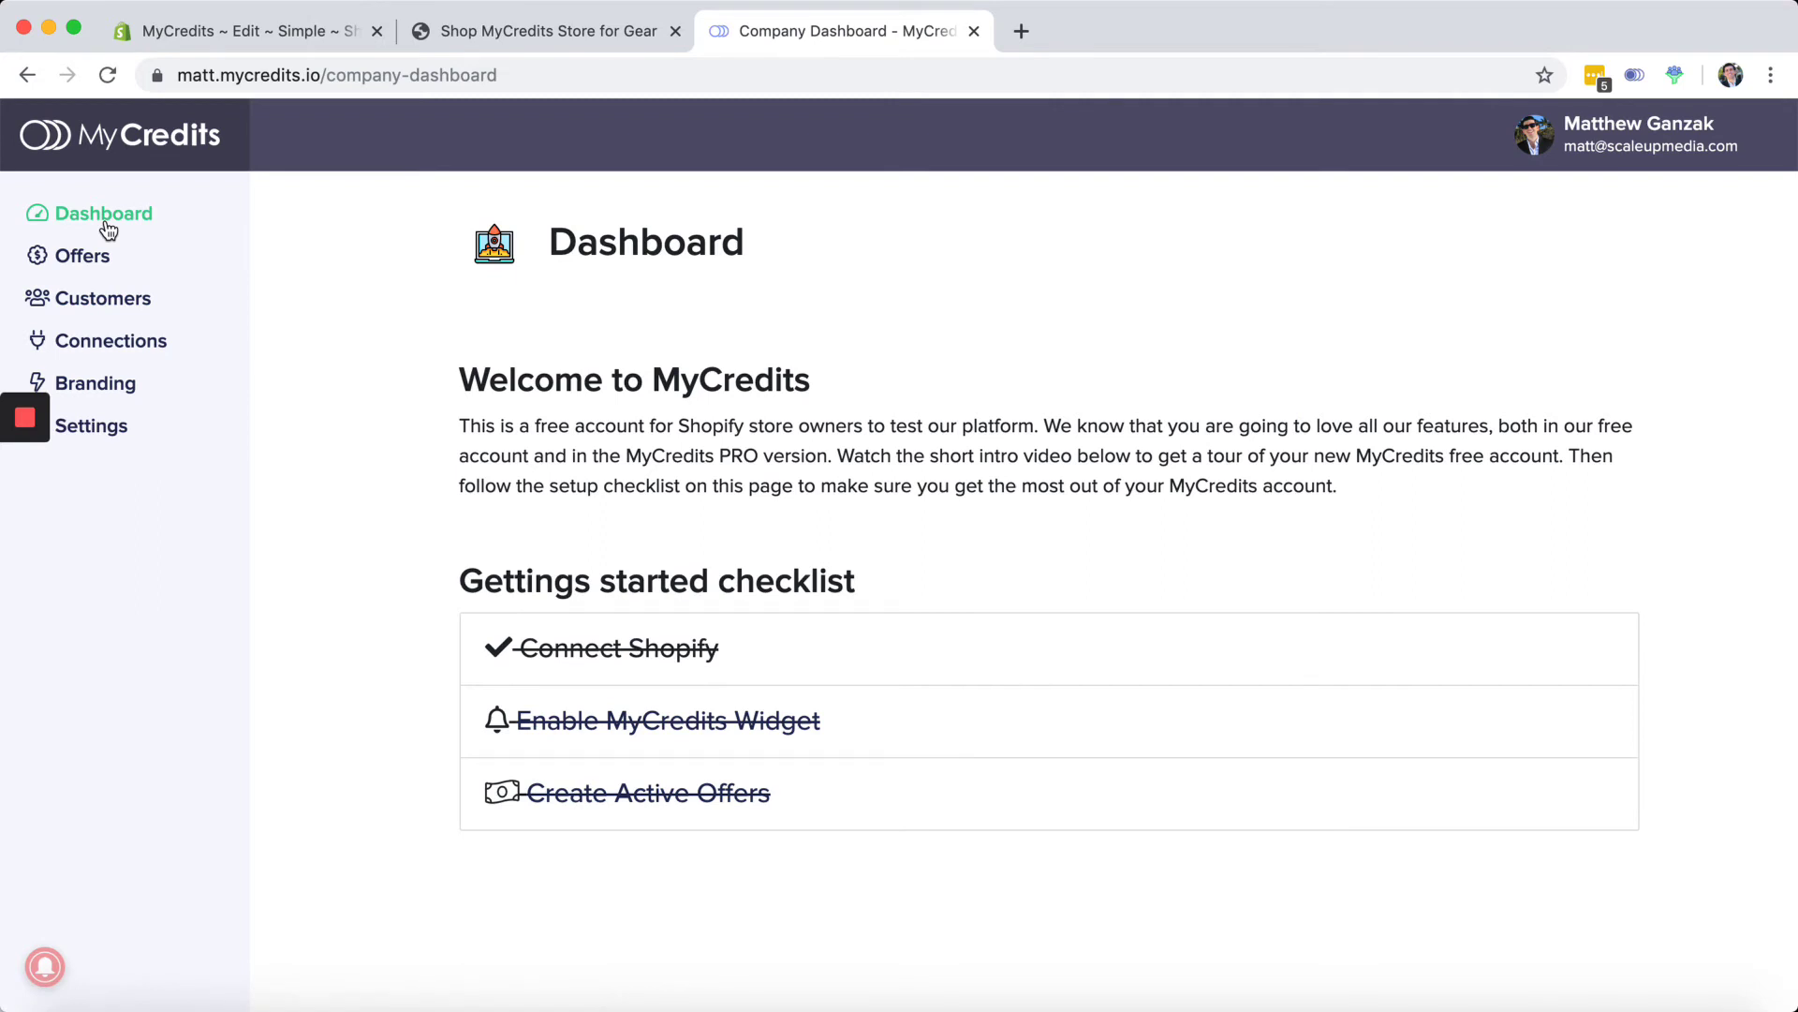
Reorder the active offers so that "Follow us on Facebook" comes before "Follow us on Instagram", and review the list.
left_click(103, 256)
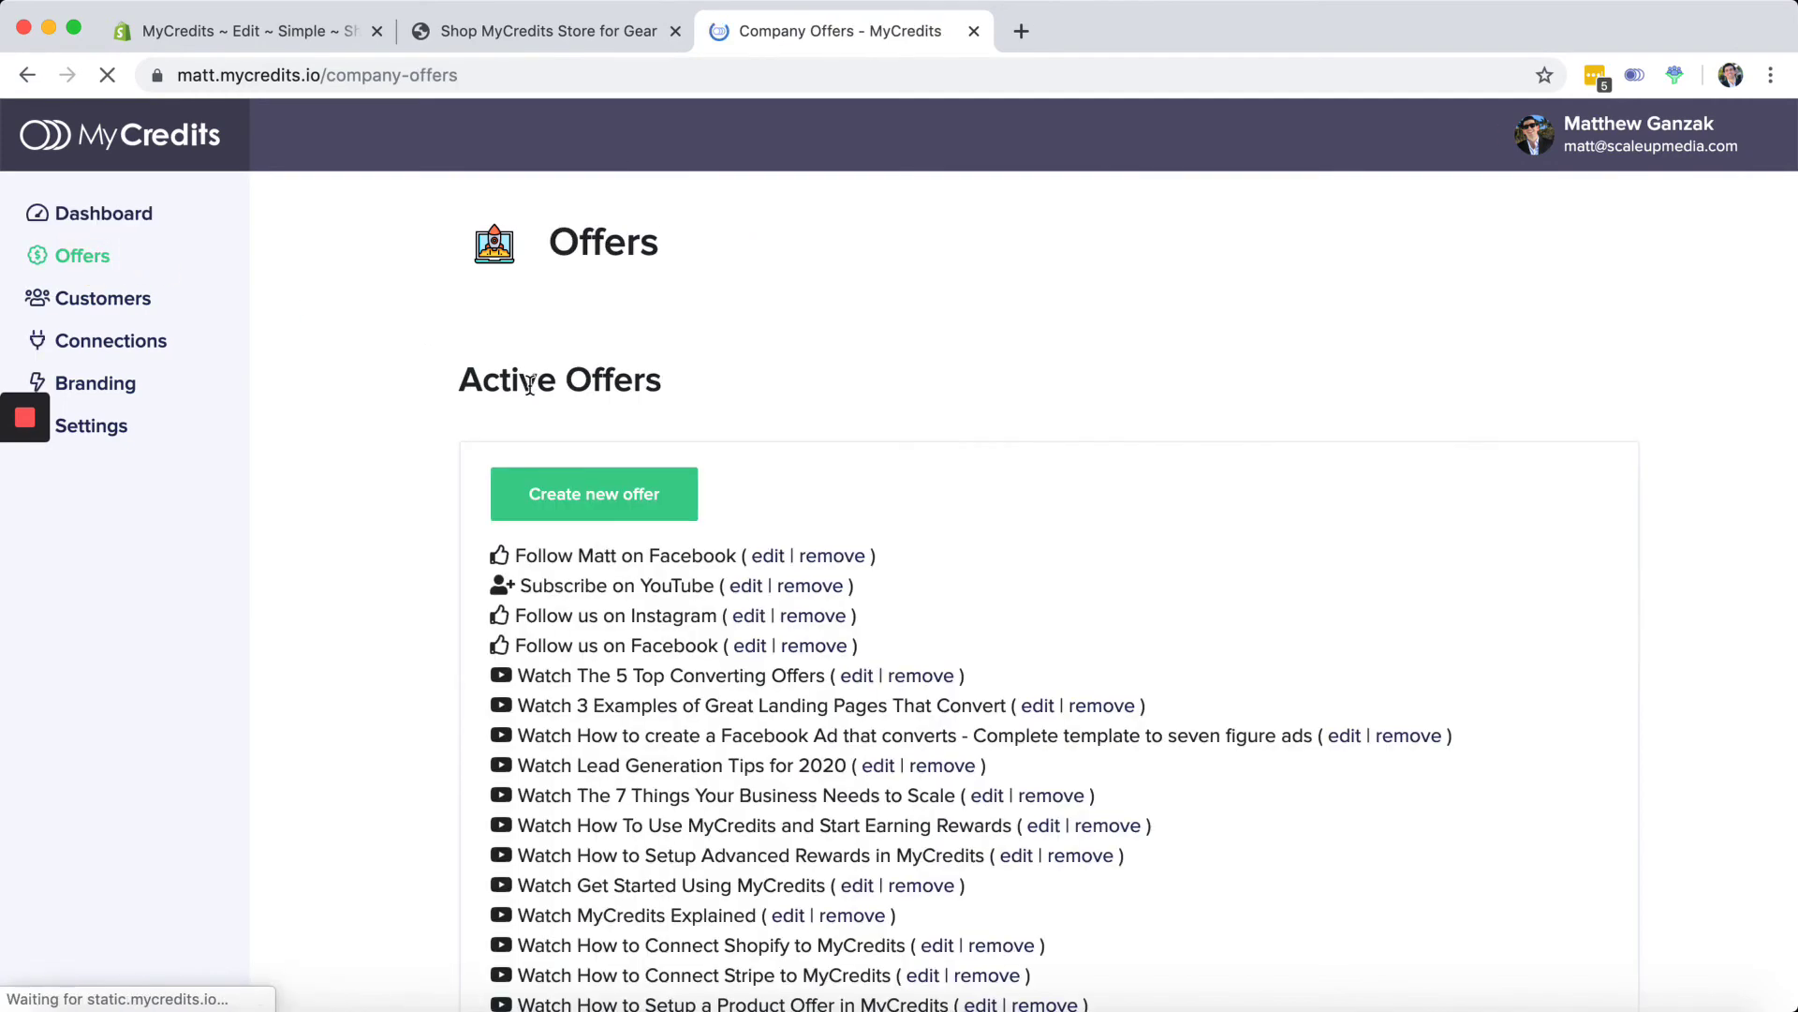
scroll(910, 609, "down", 2)
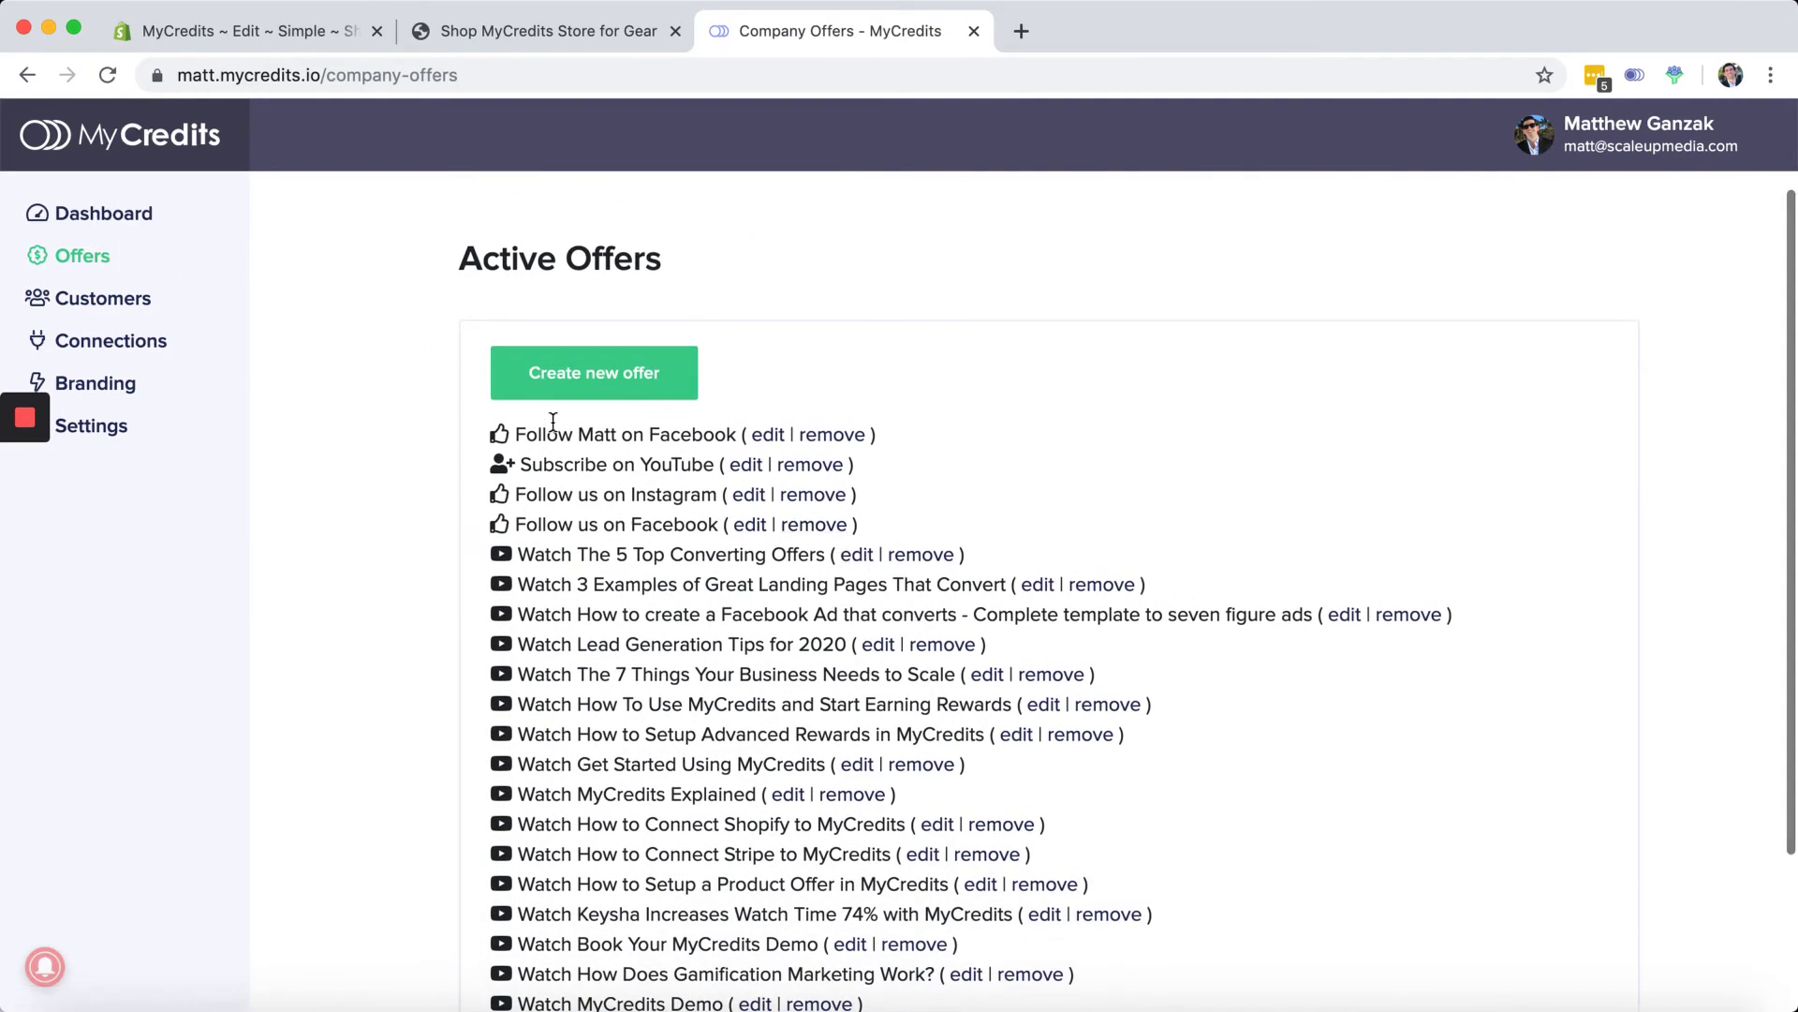
scroll(749, 459, "down", 1)
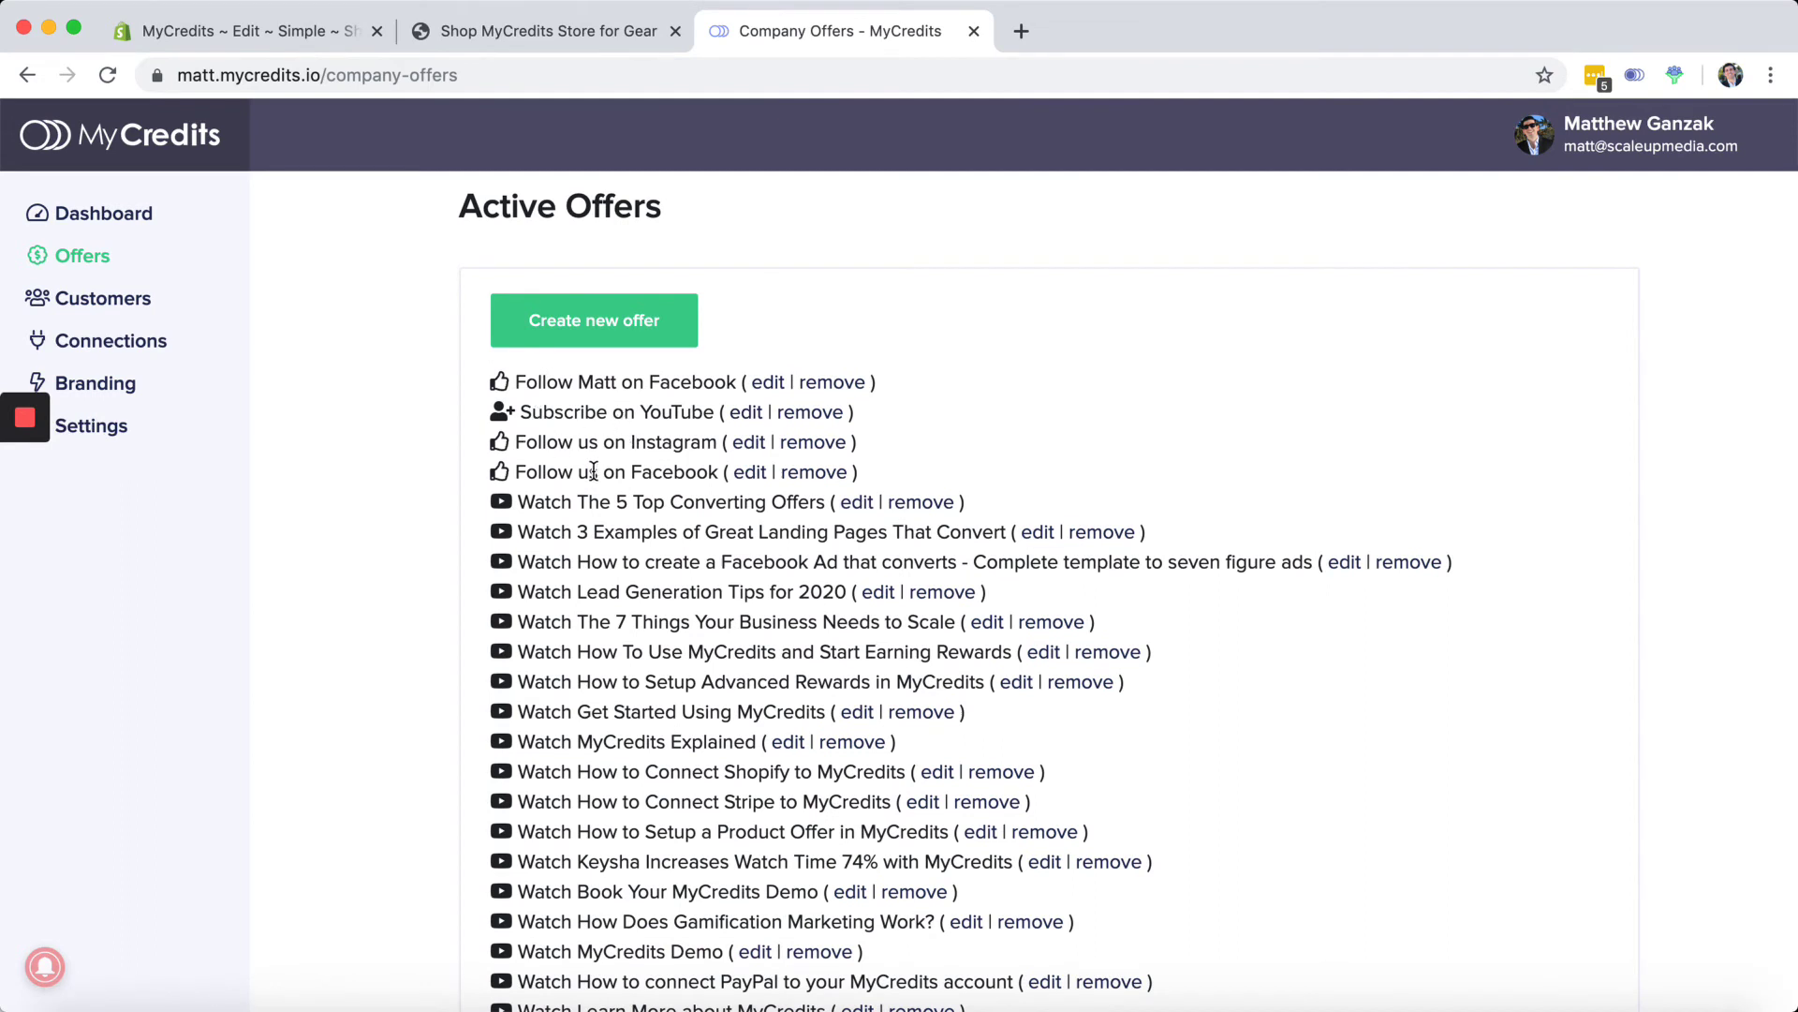
mouse_move(596, 469)
left_mouse_down()
mouse_move(555, 412)
mouse_move(620, 465)
mouse_move(590, 476)
mouse_move(590, 394)
mouse_move(620, 456)
mouse_move(604, 442)
mouse_move(596, 473)
mouse_move(592, 444)
mouse_move(597, 464)
left_mouse_up()
scroll(526, 584, "down", 3)
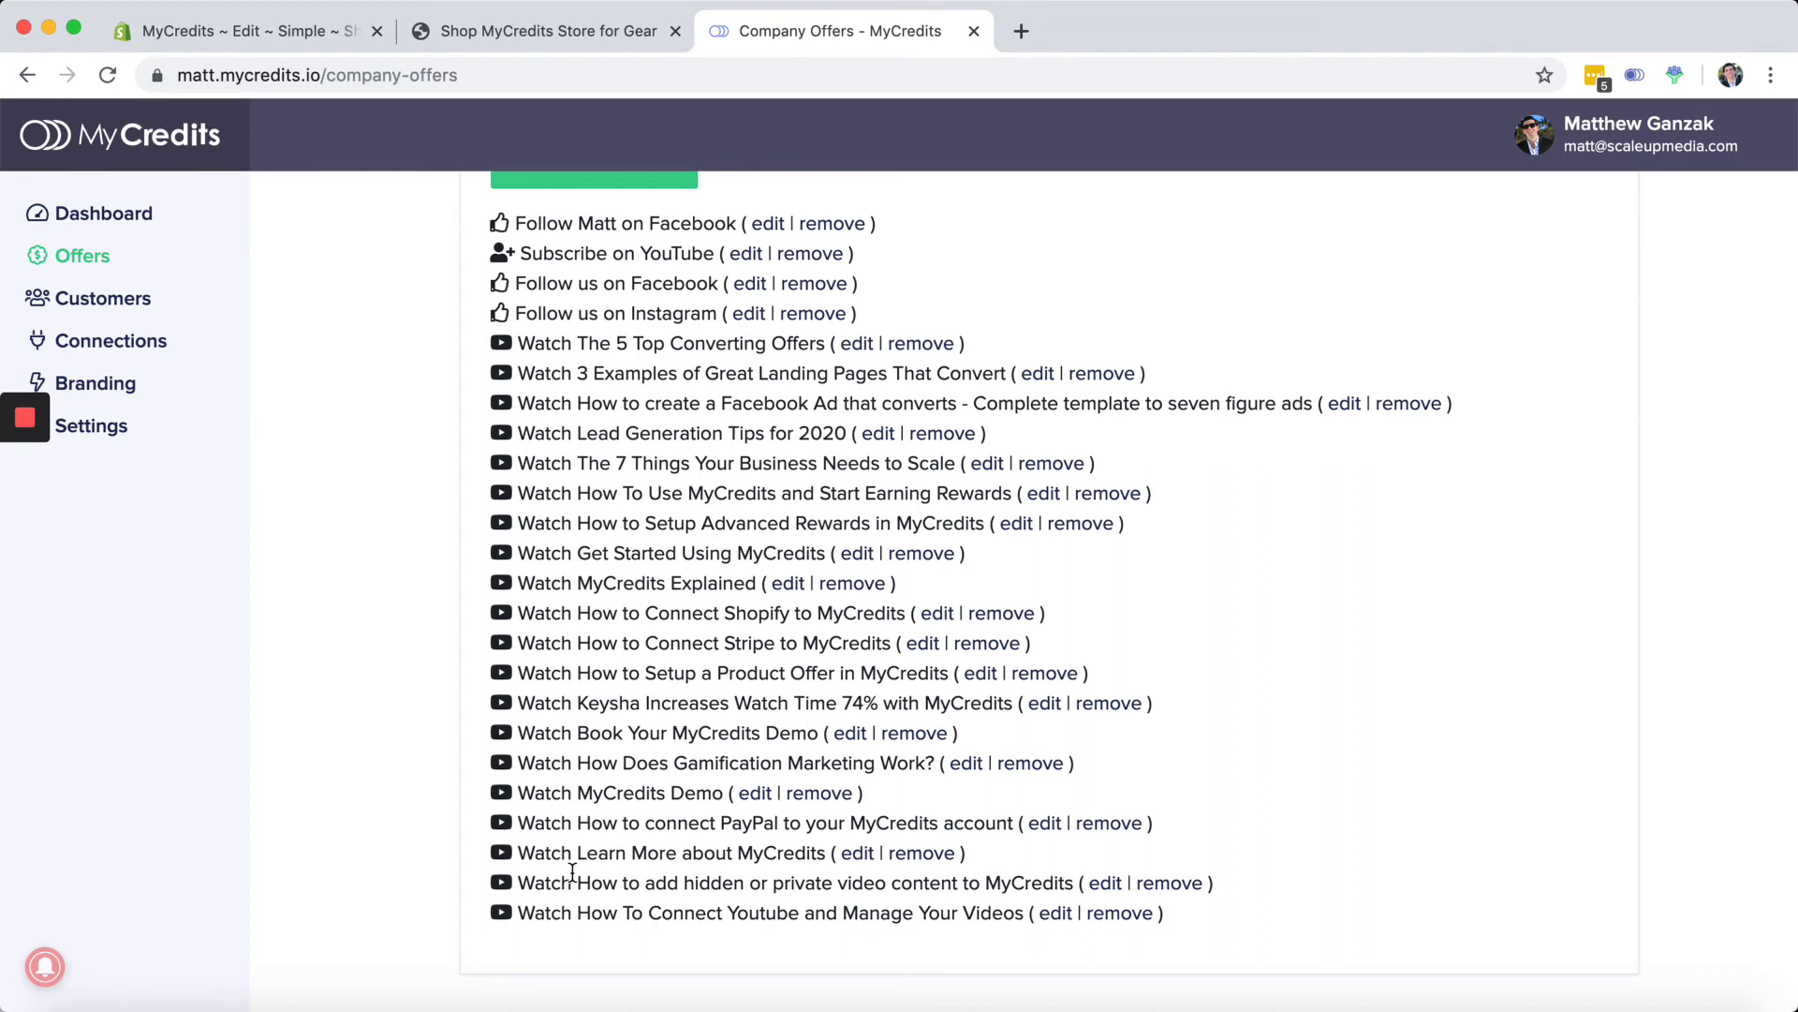
scroll(572, 871, "up", 3)
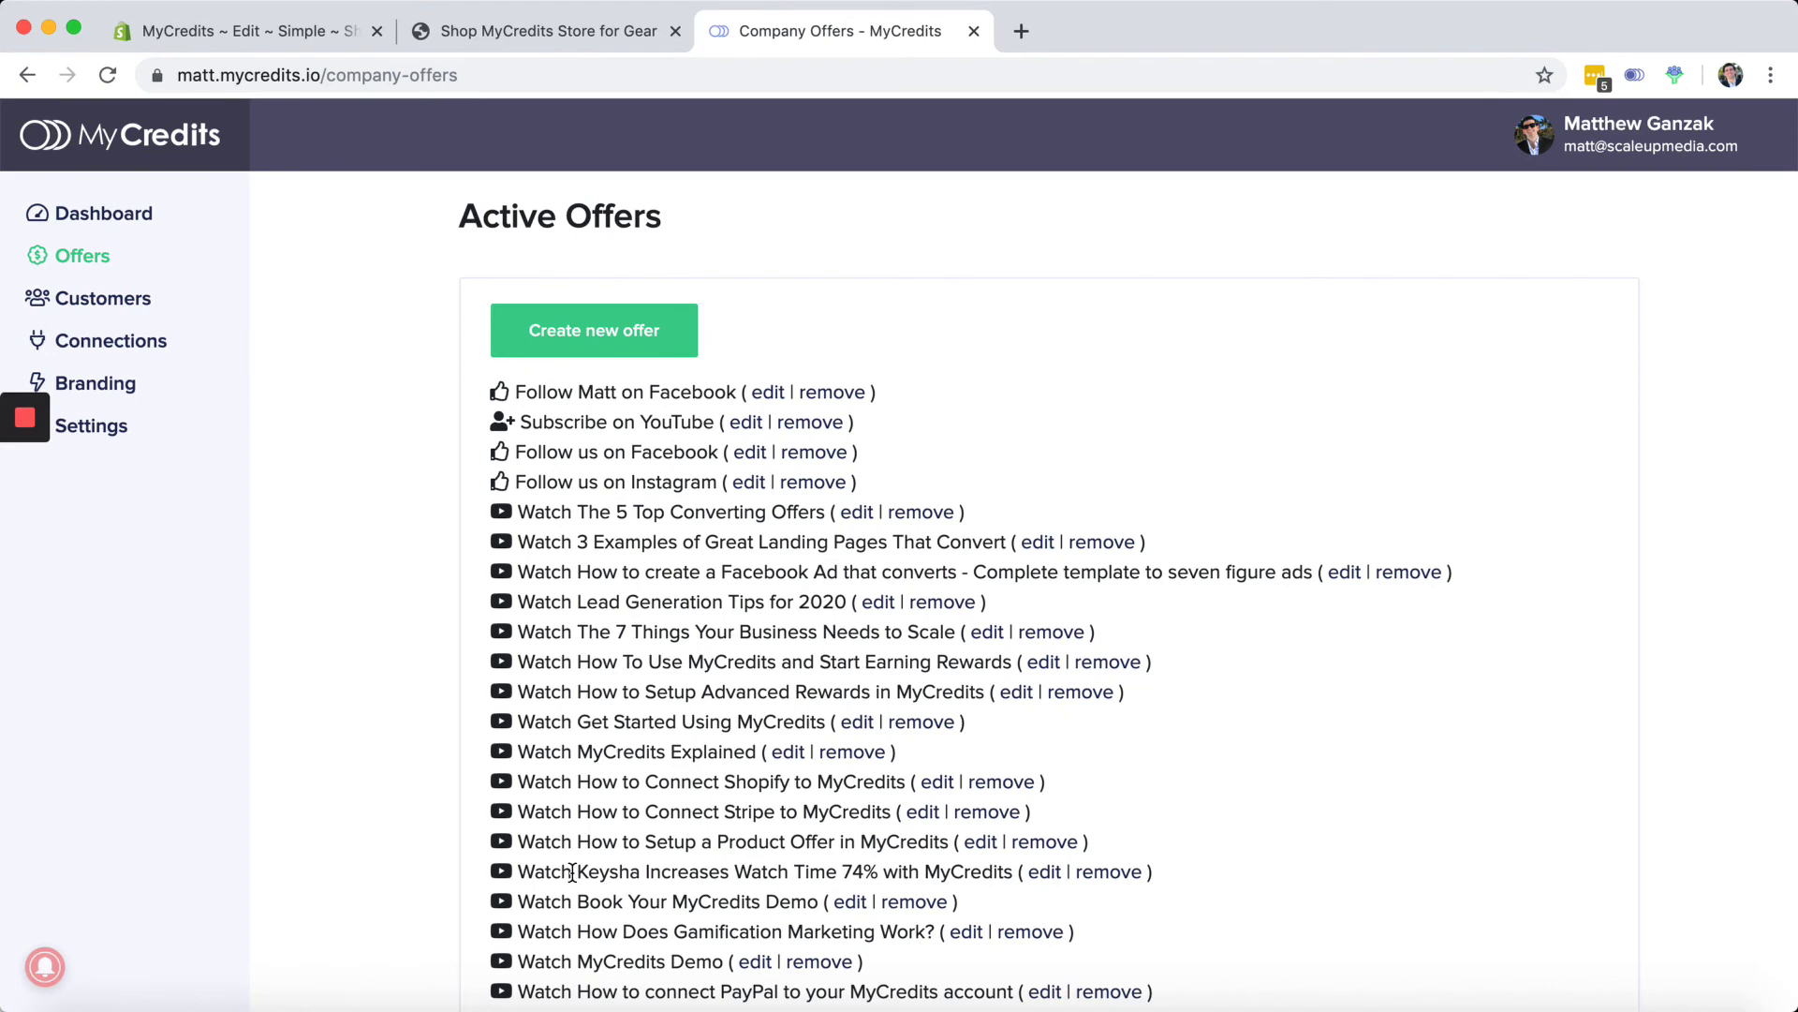
Open the mycredits.com website in a new browser tab.
left_click(1019, 31)
type("my")
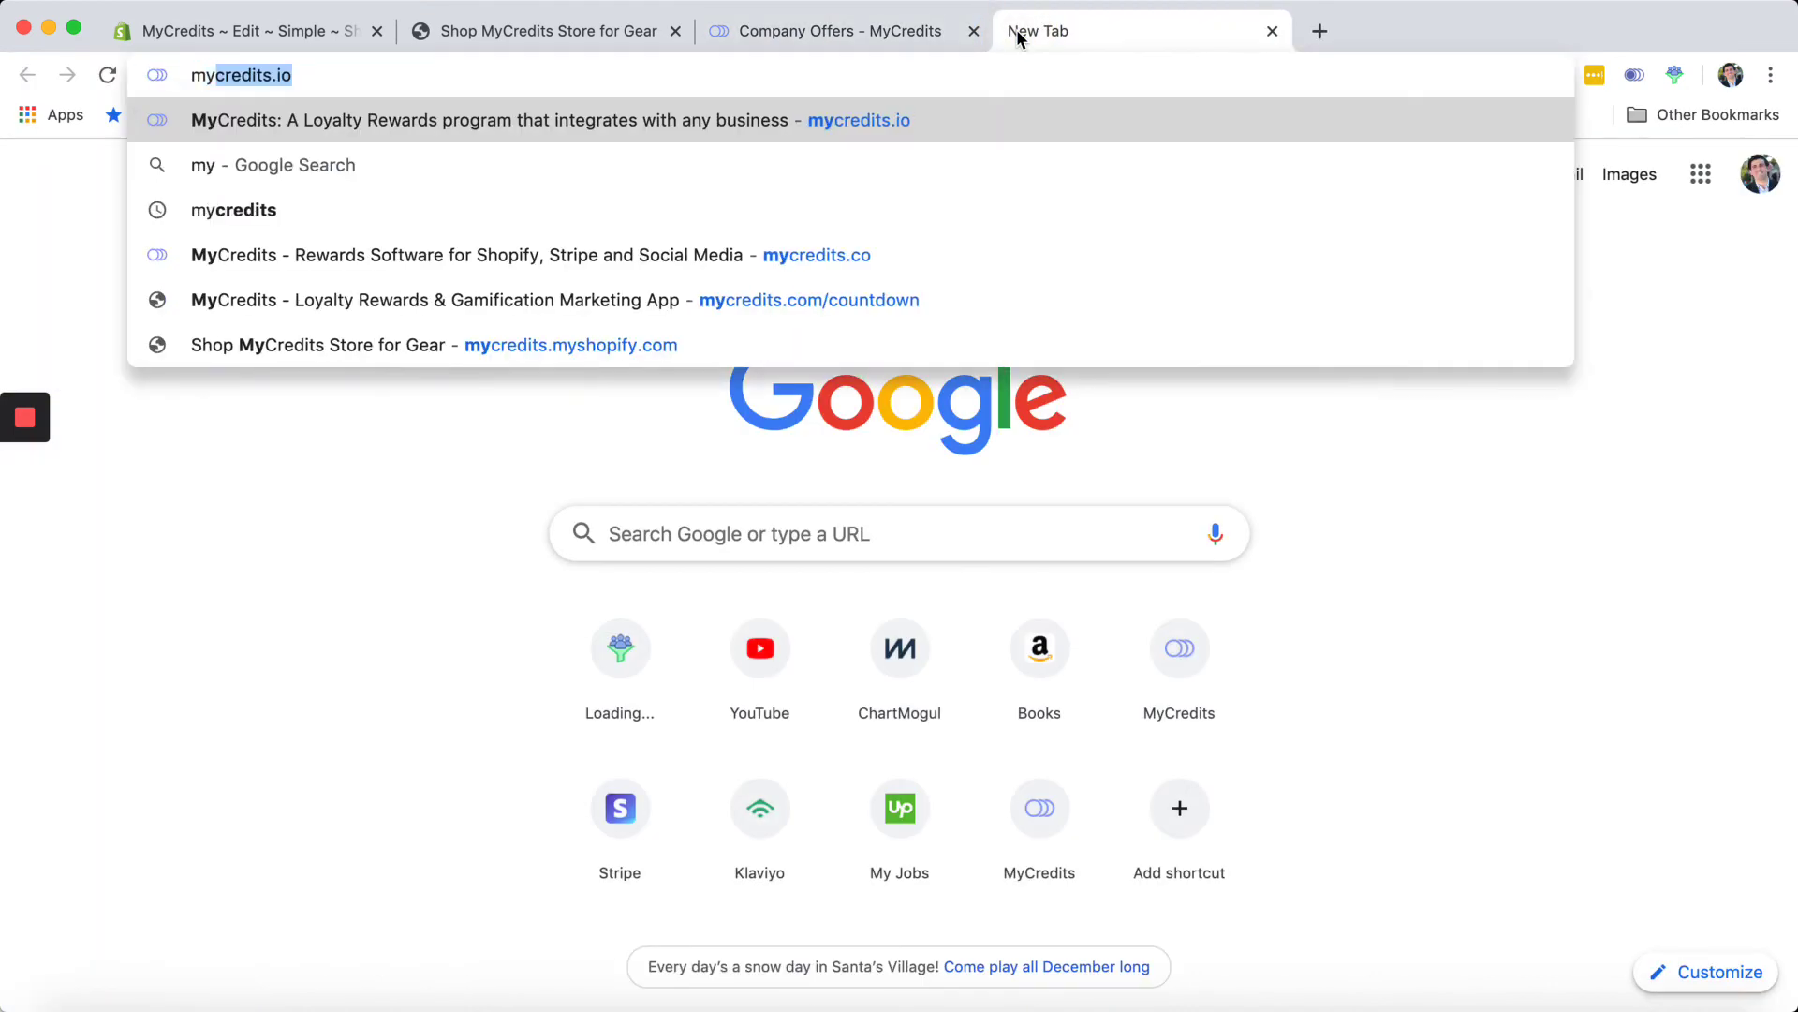
key("Right")
key("BackSpace")
key("BackSpace")
type("cn")
key("BackSpace")
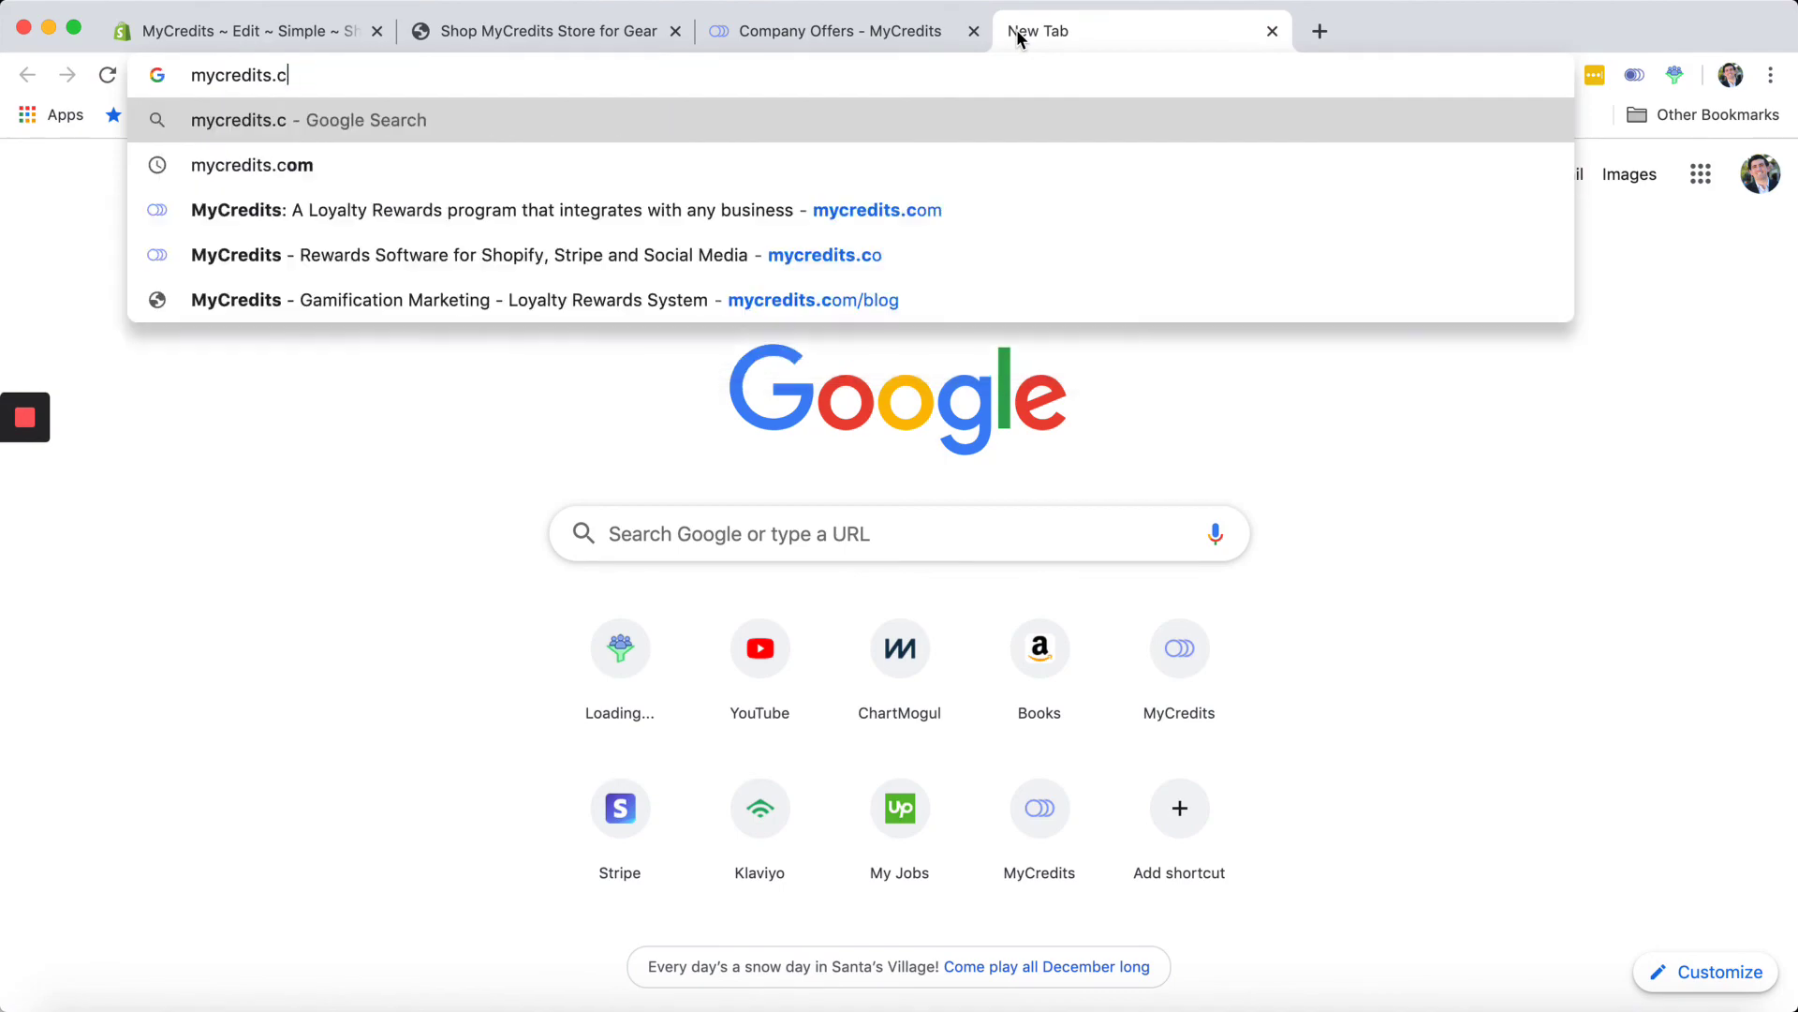
type("om")
key("Return")
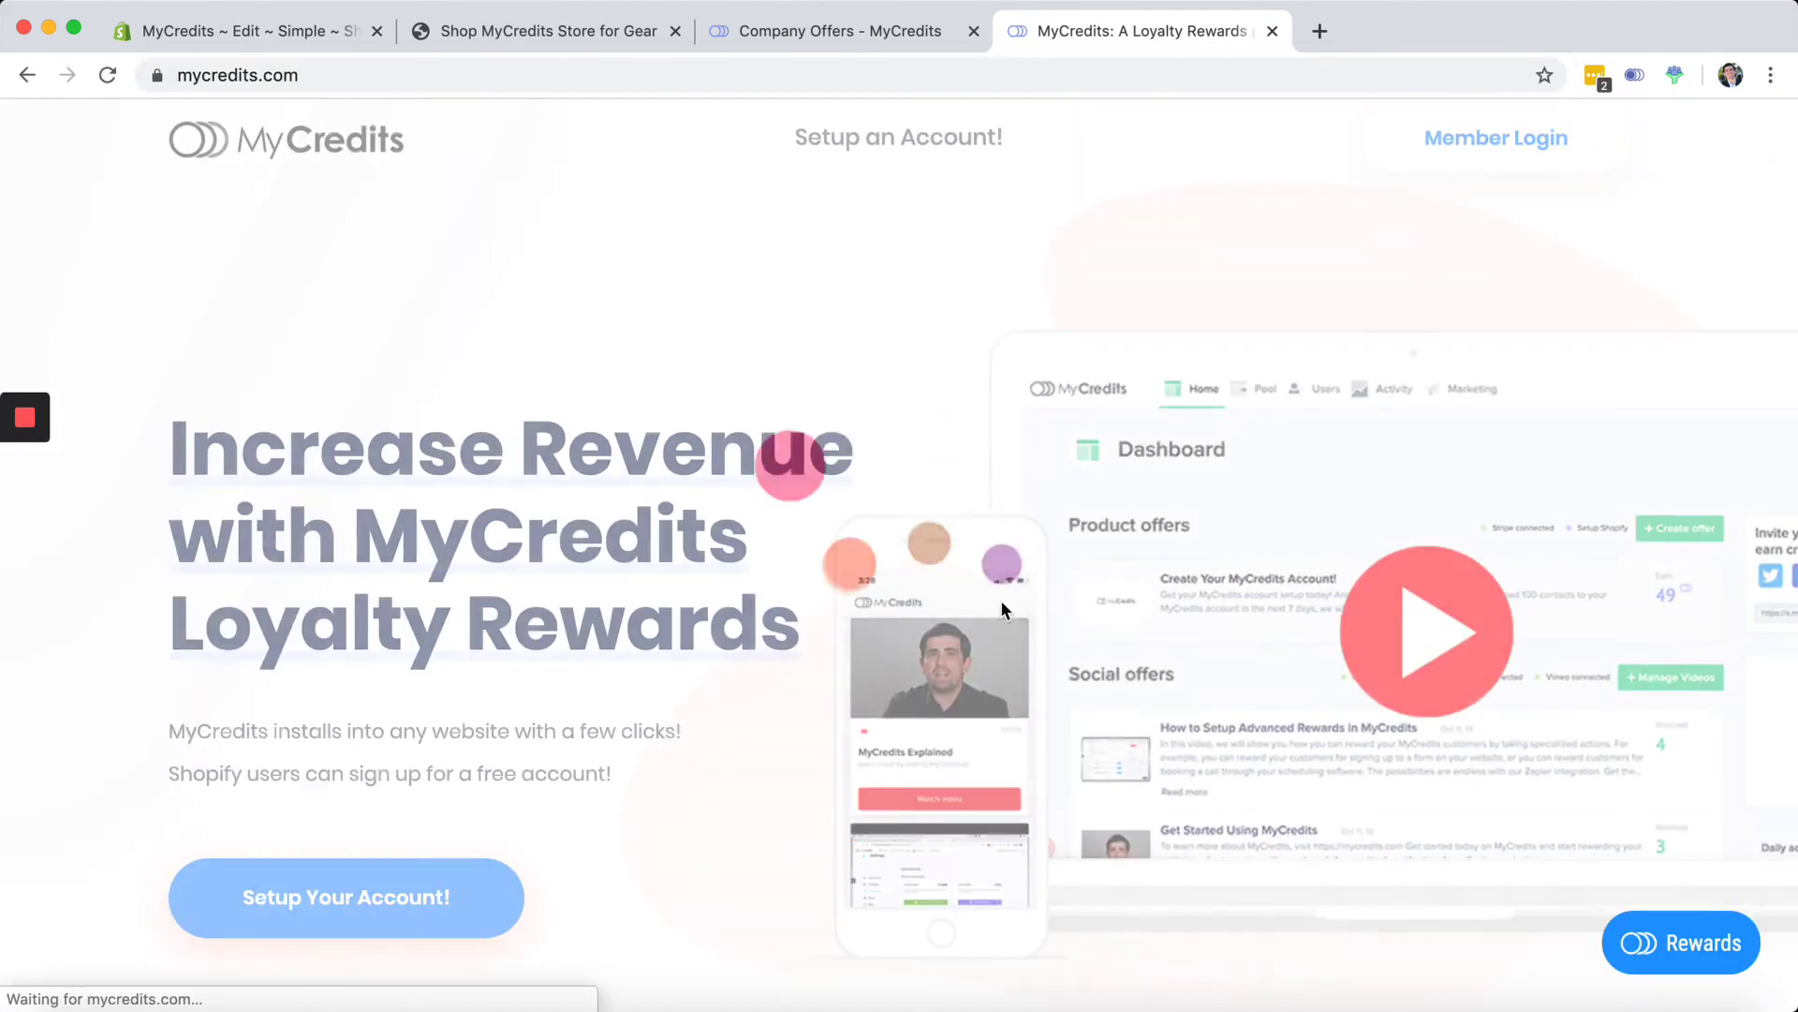
Find the Support page through the site footer and open the Company Support contact form for rewarding credits help.
scroll(938, 699, "down", 20)
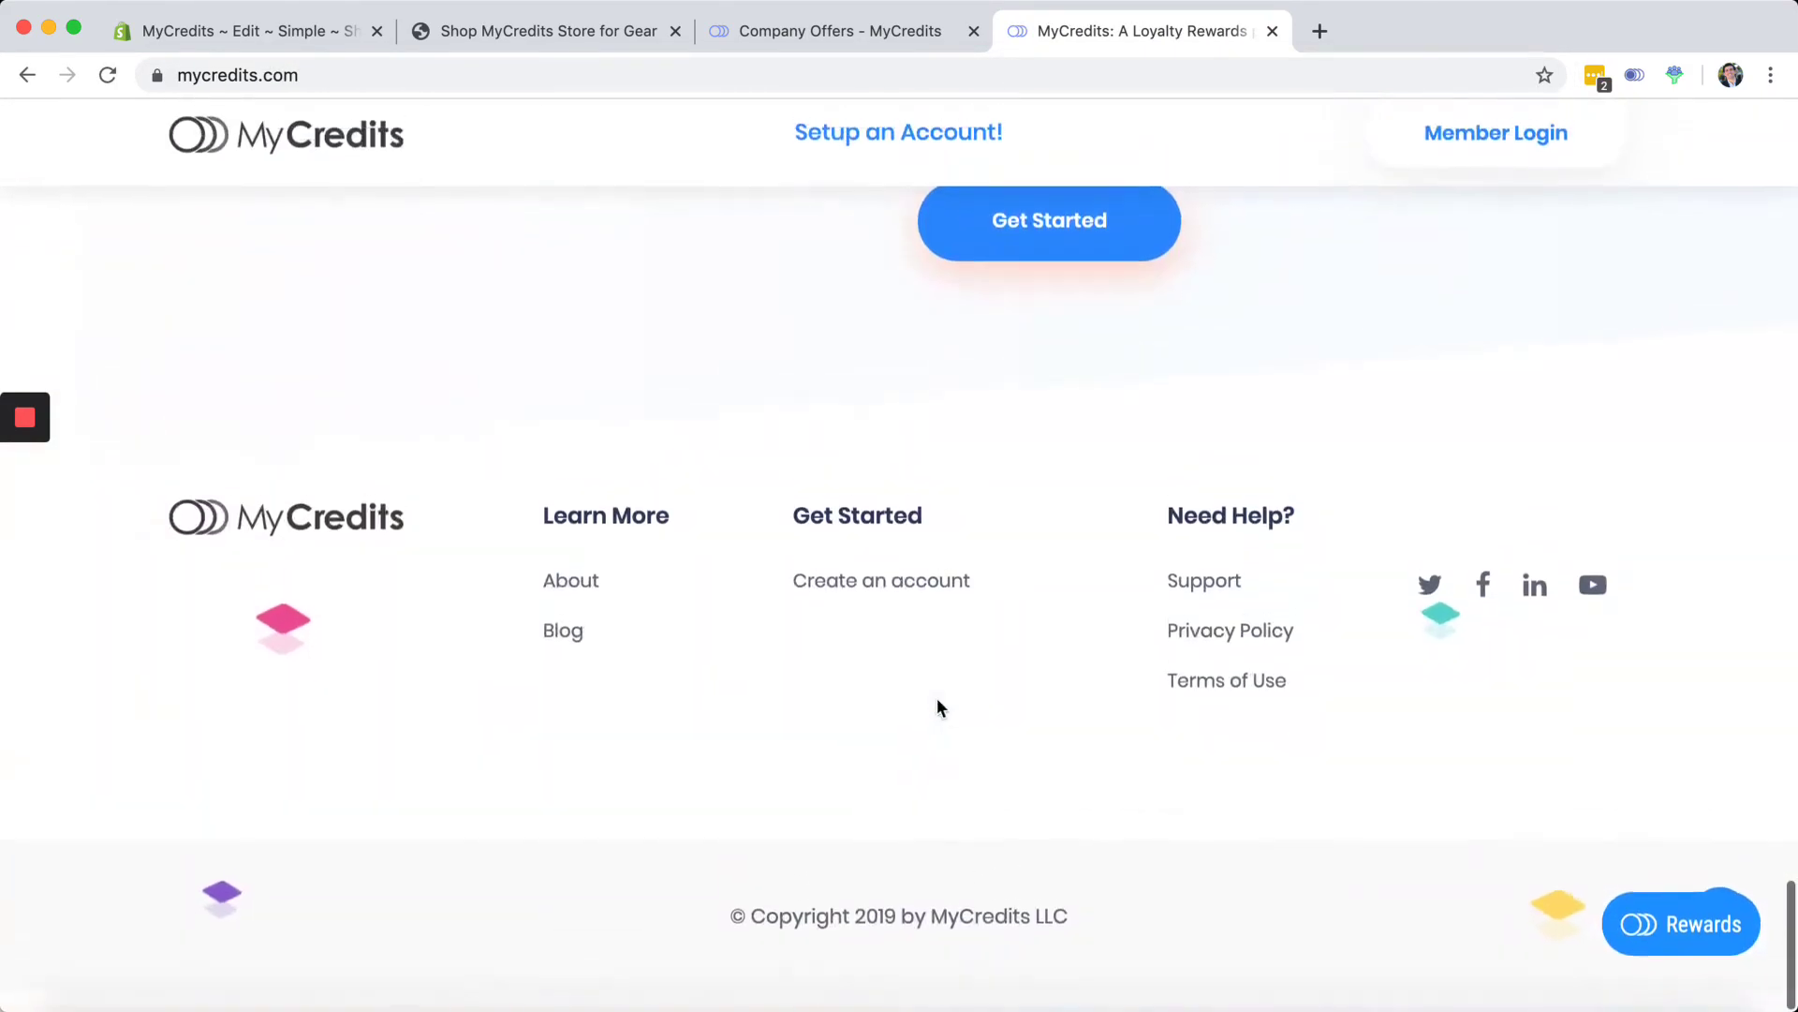
left_click(1211, 607)
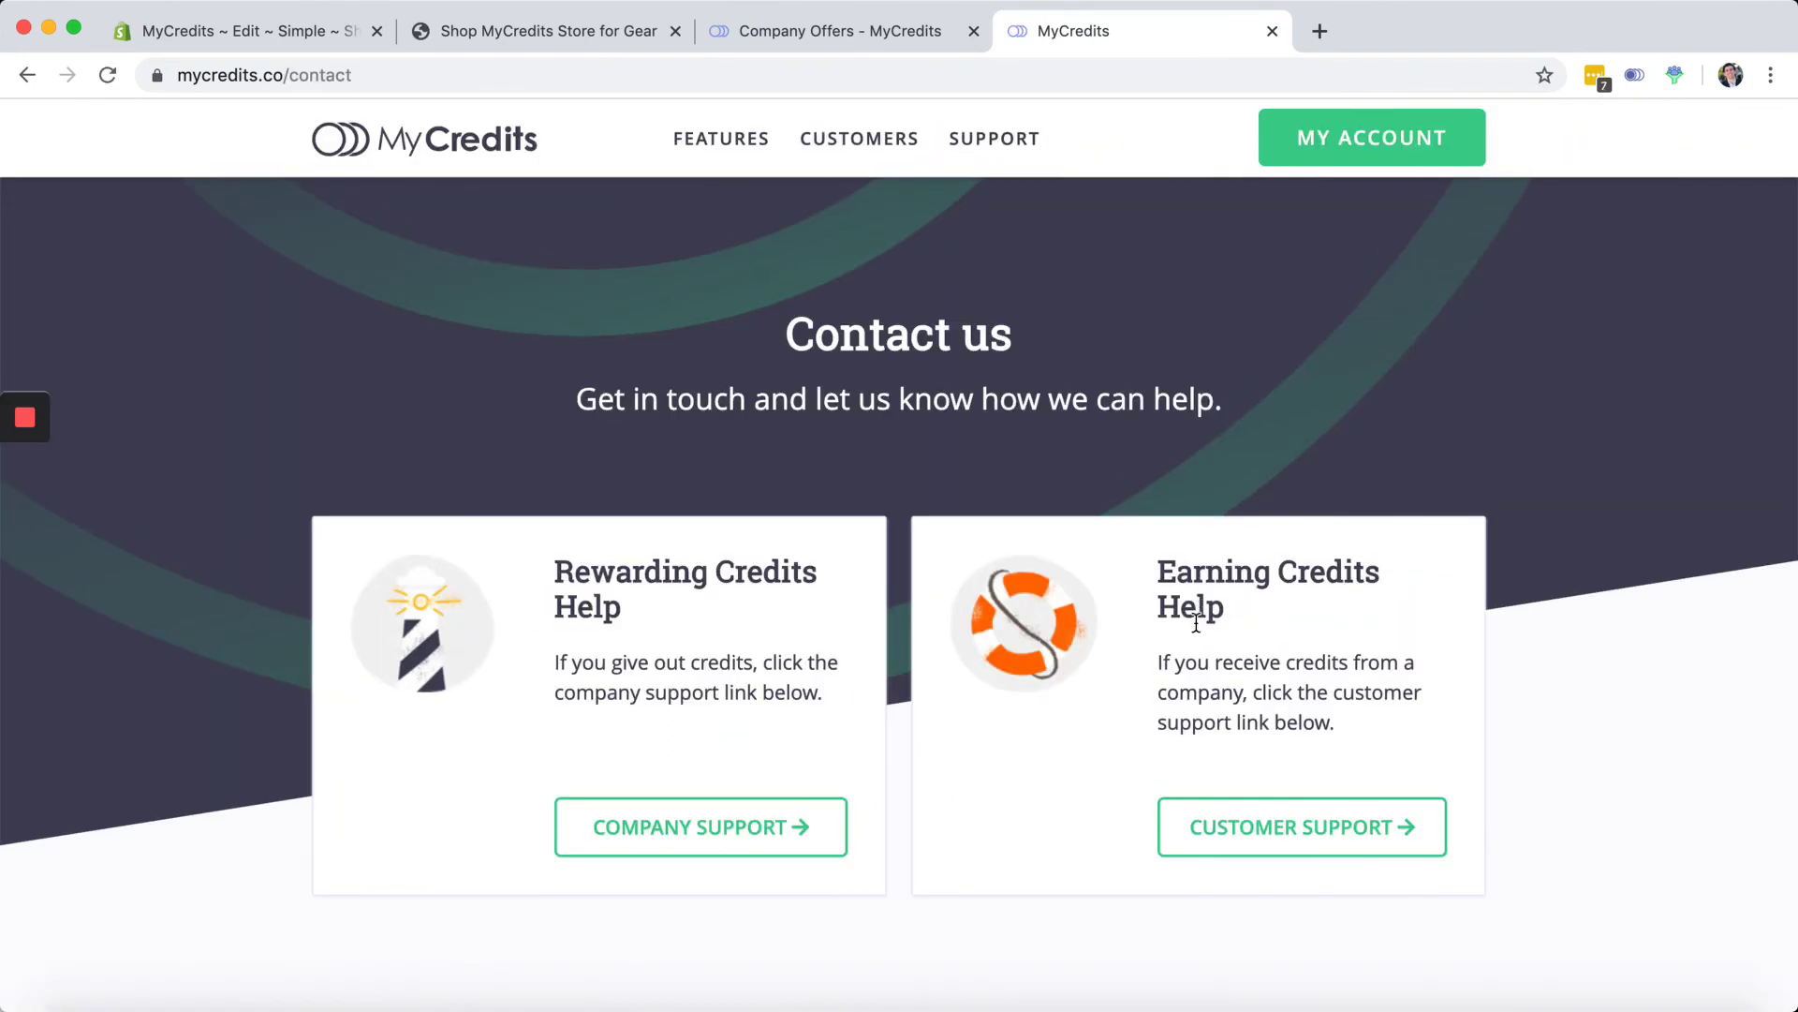
scroll(792, 888, "down", 3)
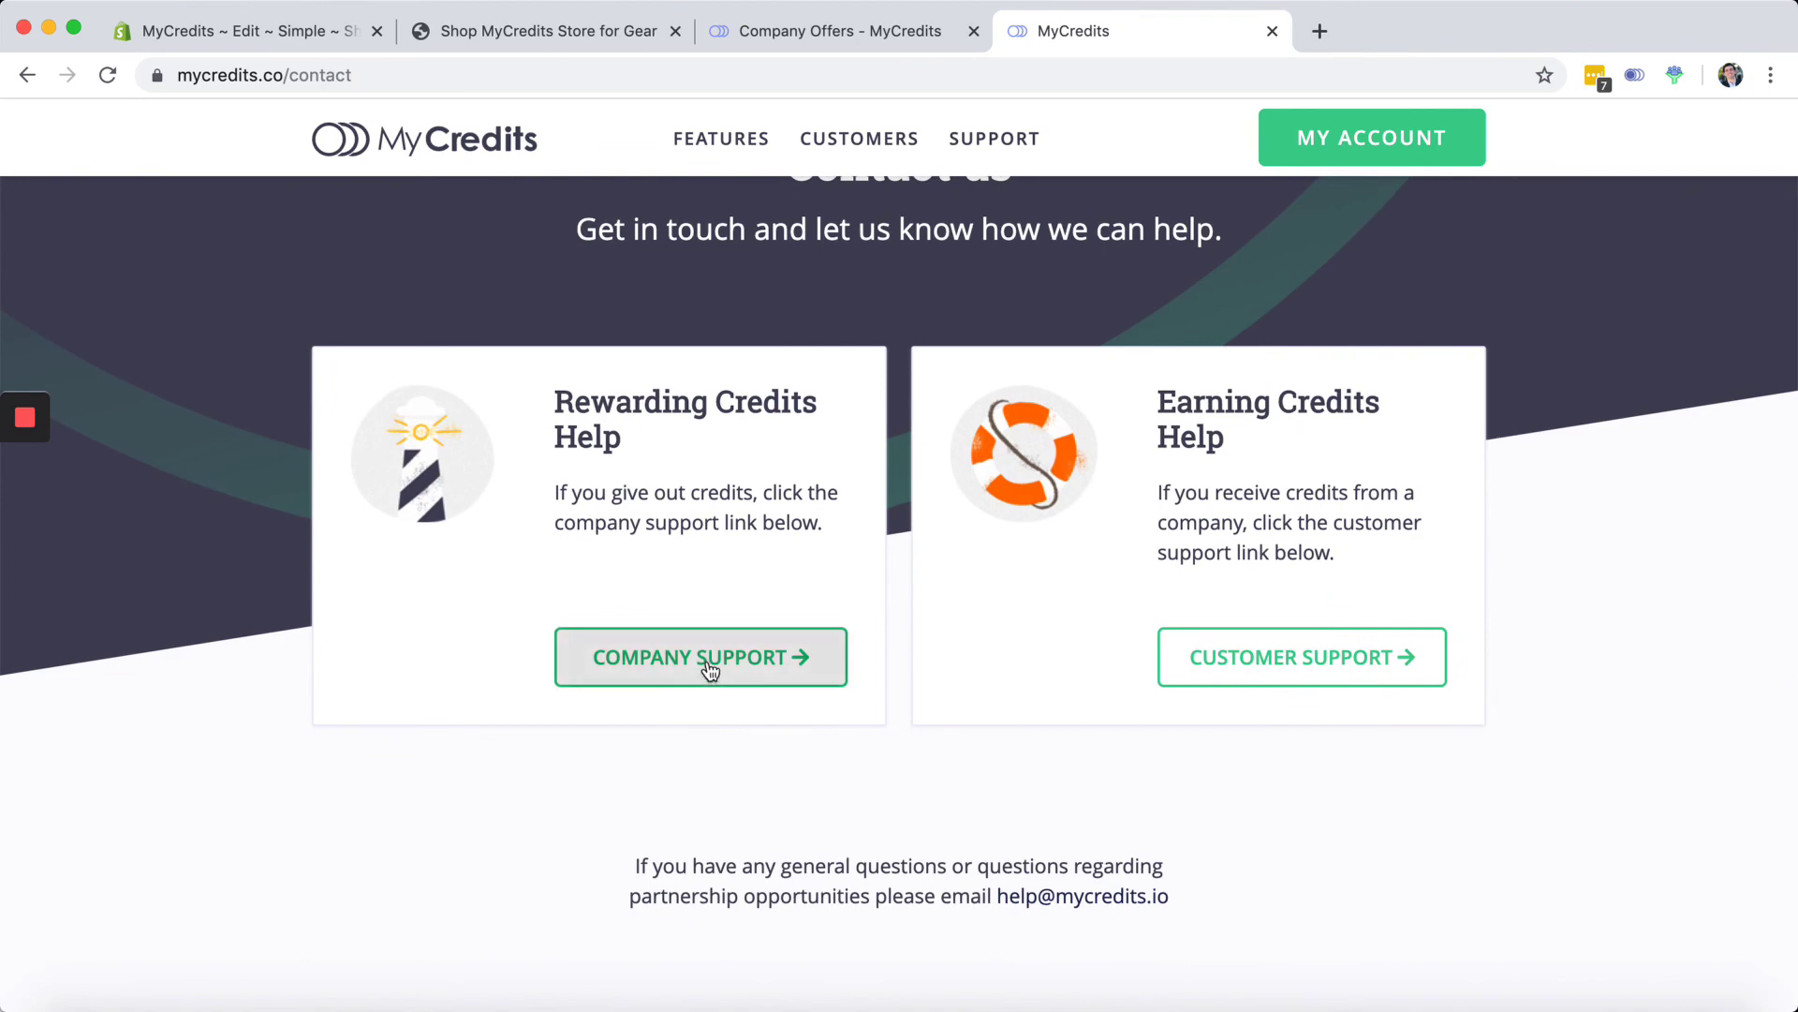
left_click(666, 662)
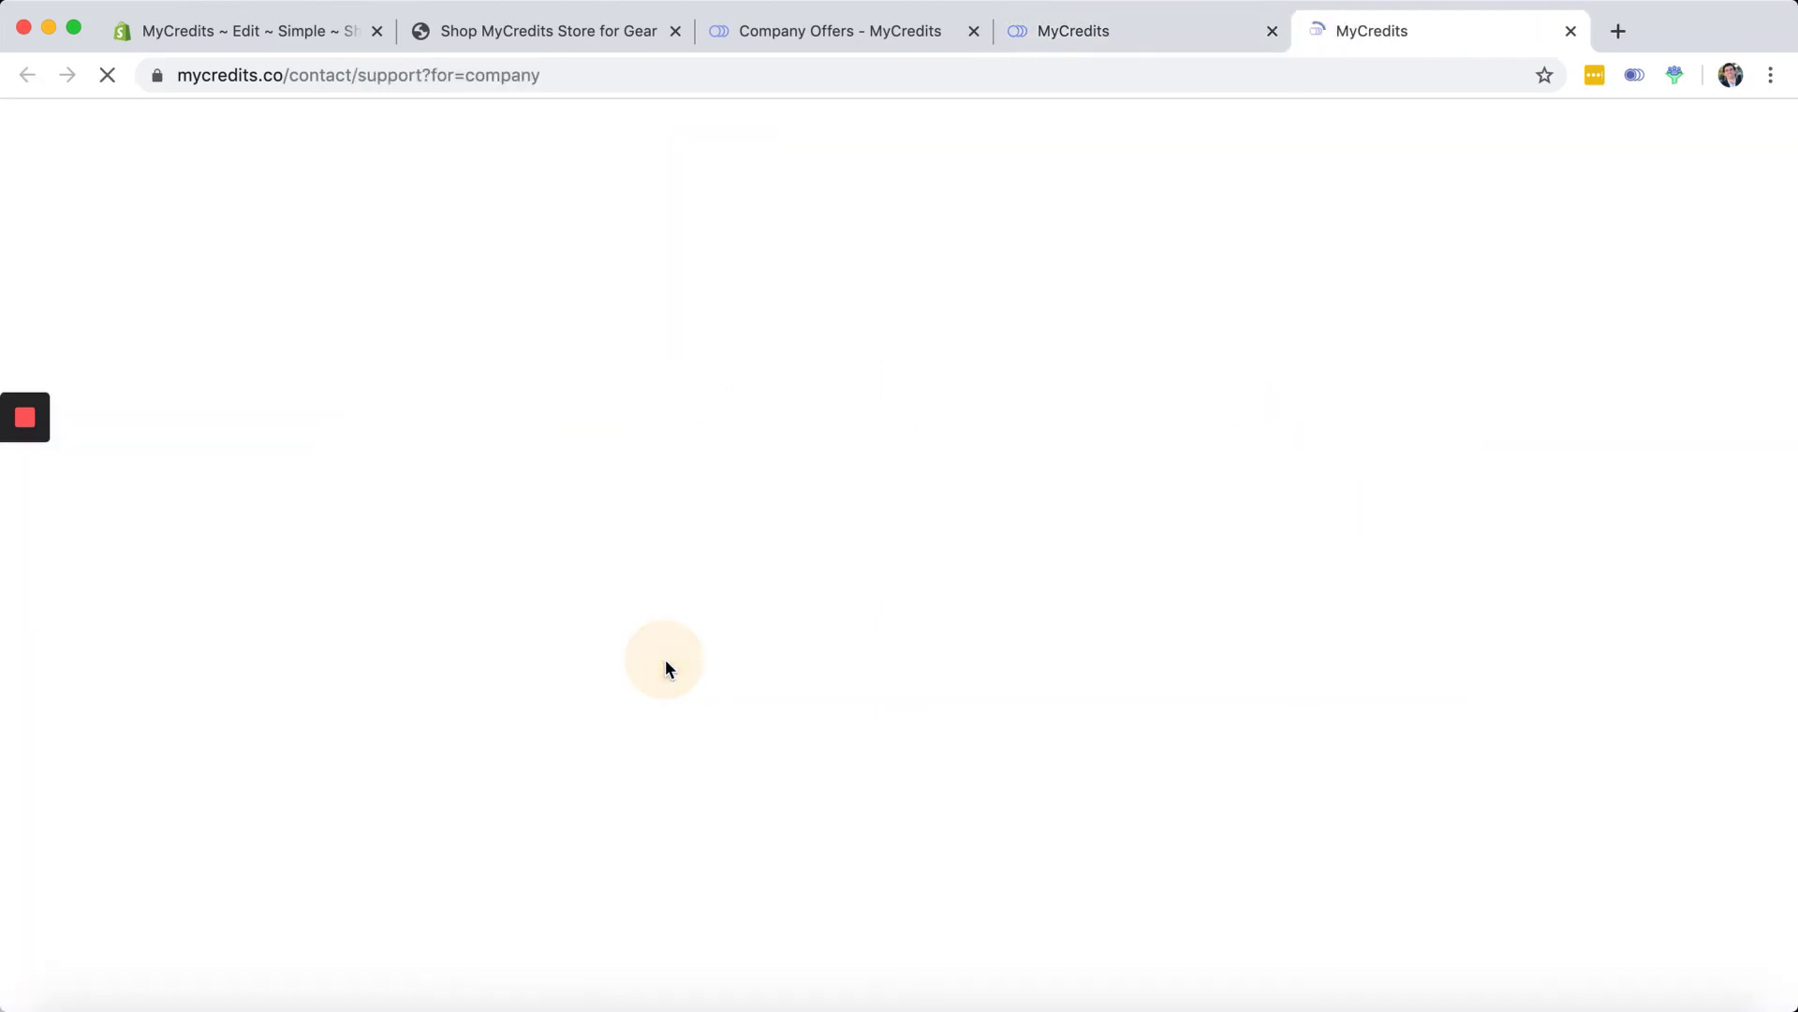
scroll(674, 660, "down", 5)
scroll(623, 272, "up", 1)
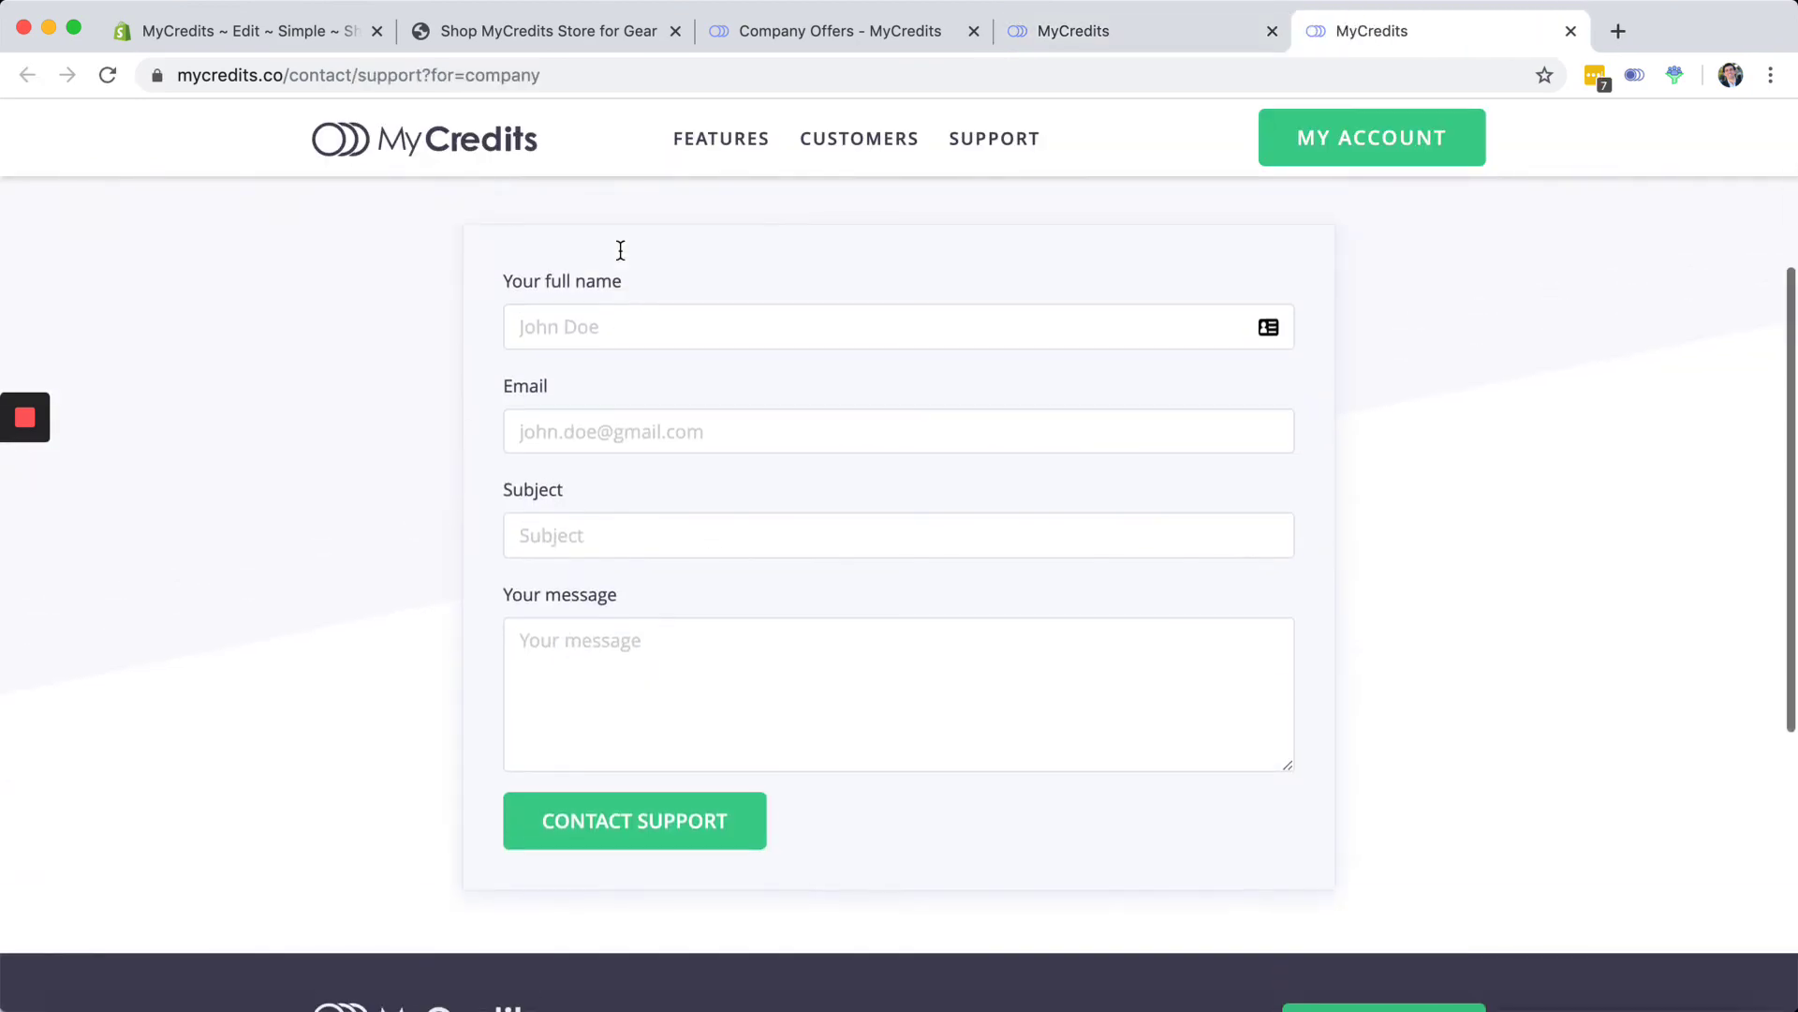